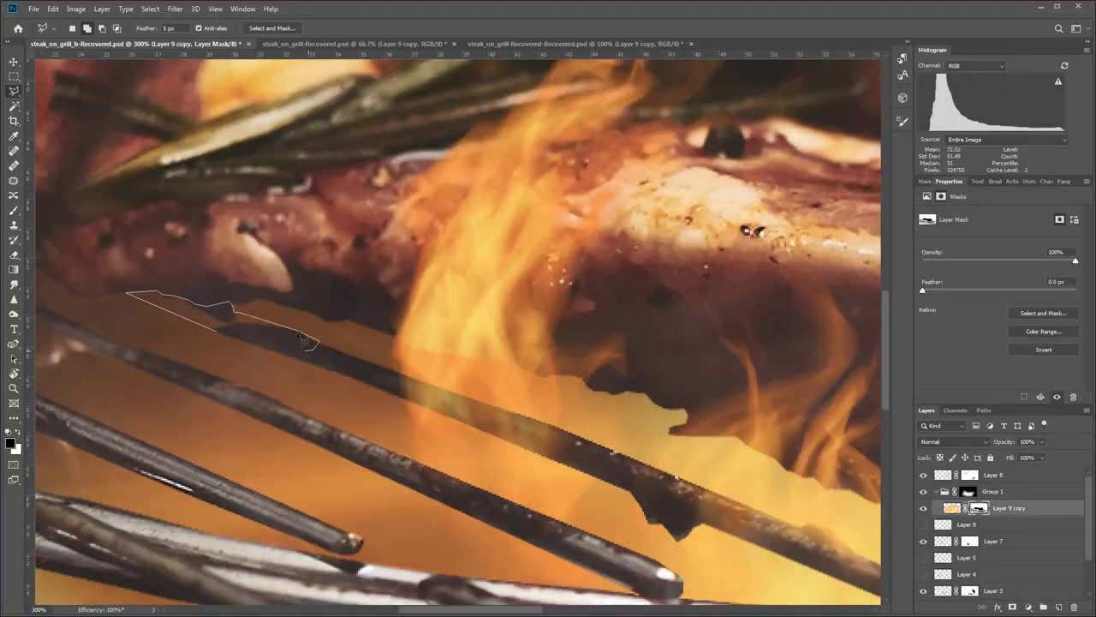
- Hide the steak photo layer to examine the sample flames beneath it, and show the photo again
click(1029, 607)
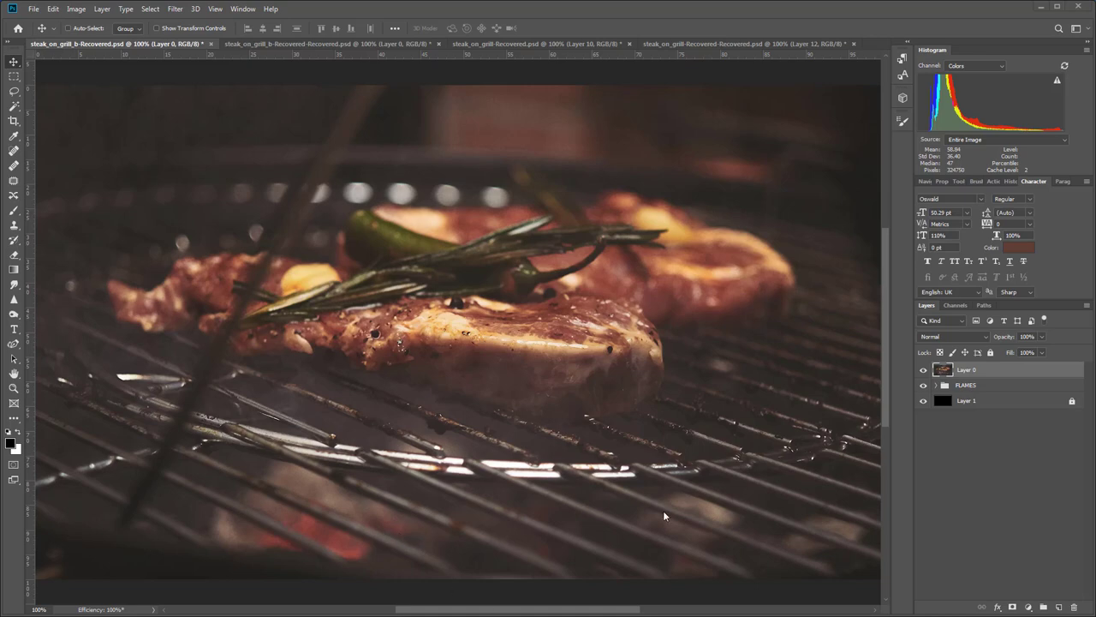
click(922, 370)
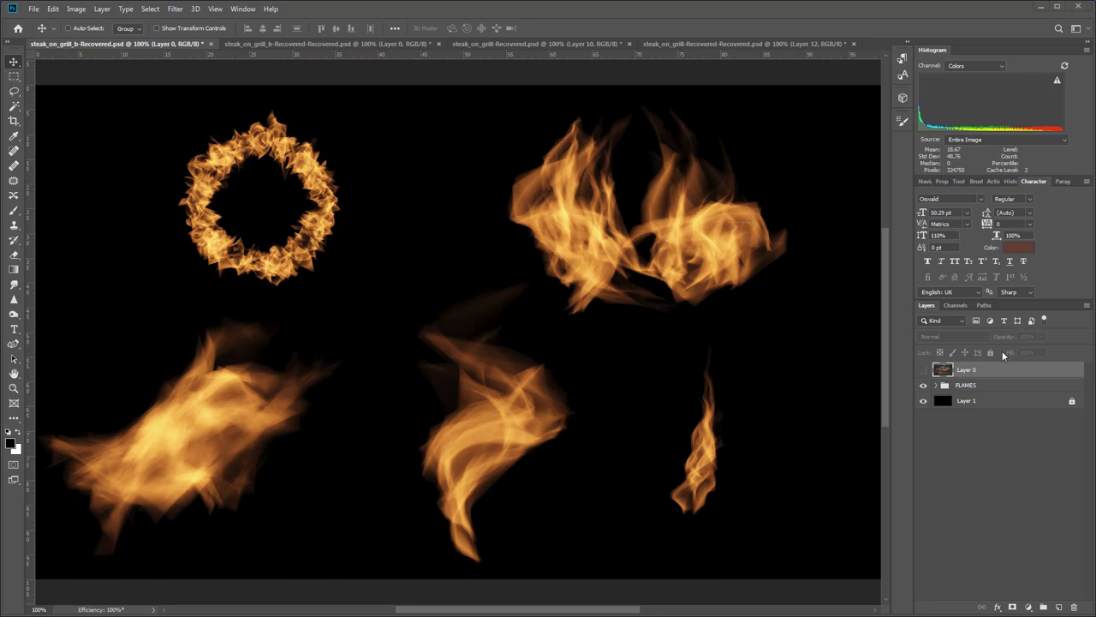
click(923, 371)
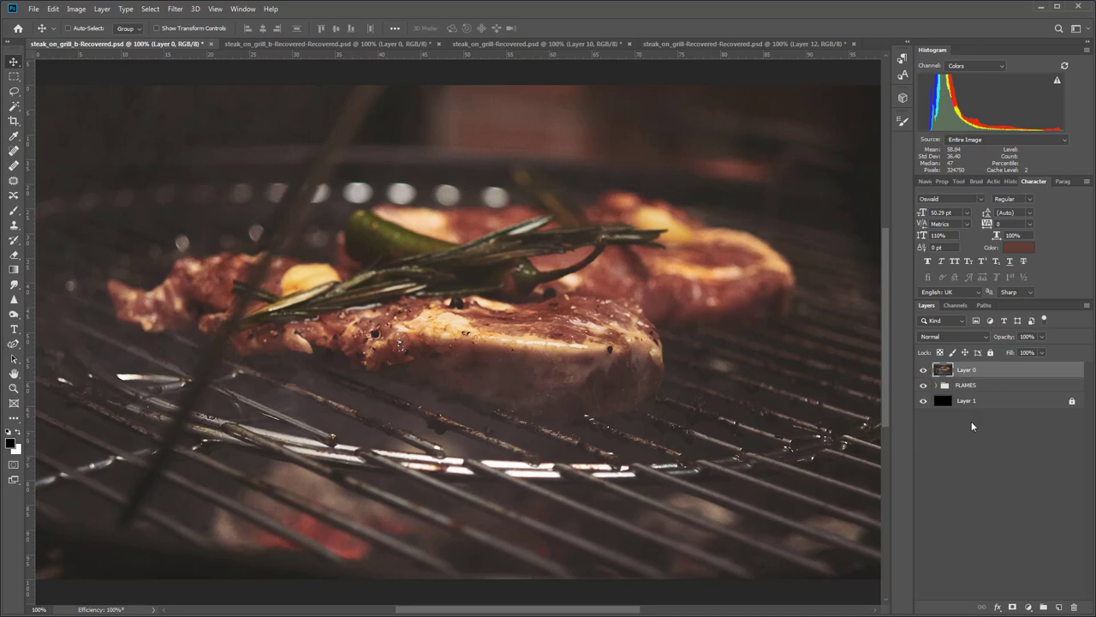
- Add a new empty layer above the steak photo and try to apply the Flame render filter to it
click(1059, 607)
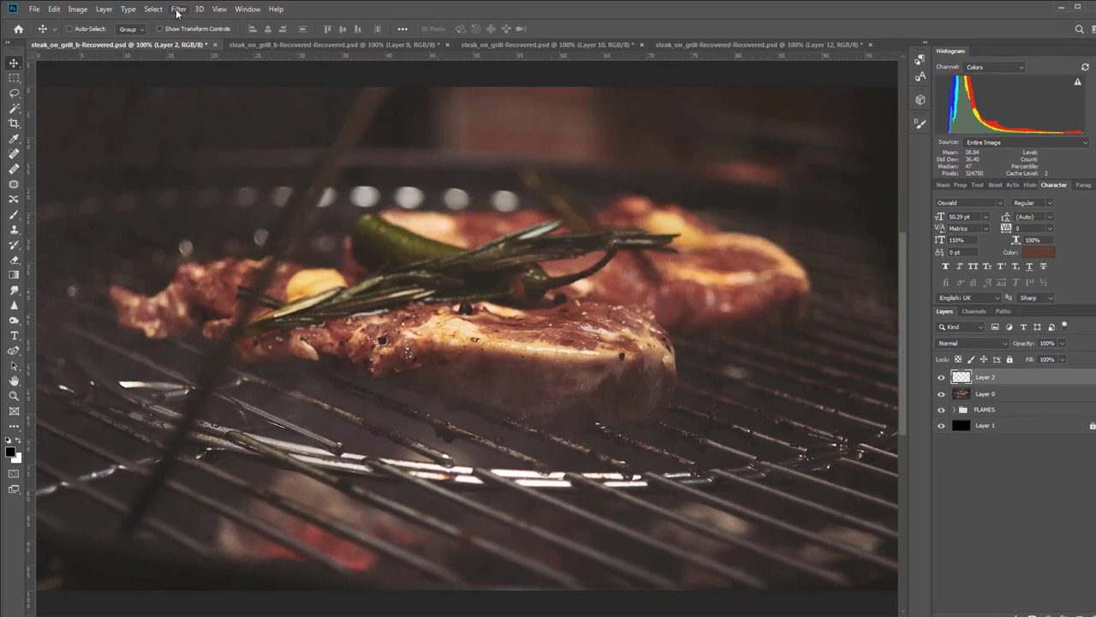
click(175, 8)
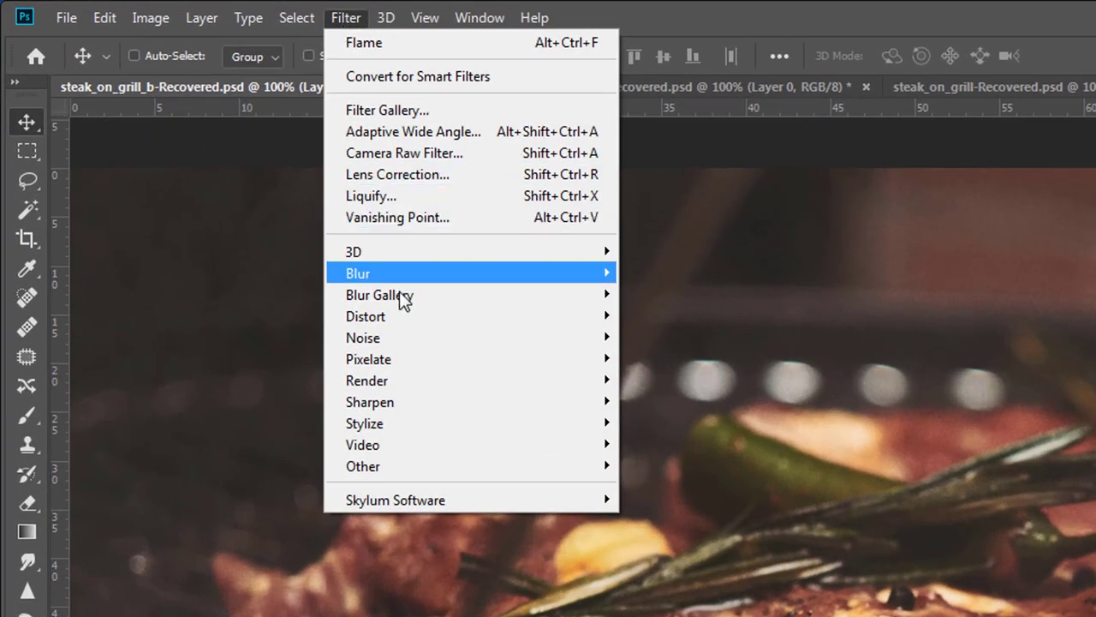
mouse_move(407, 380)
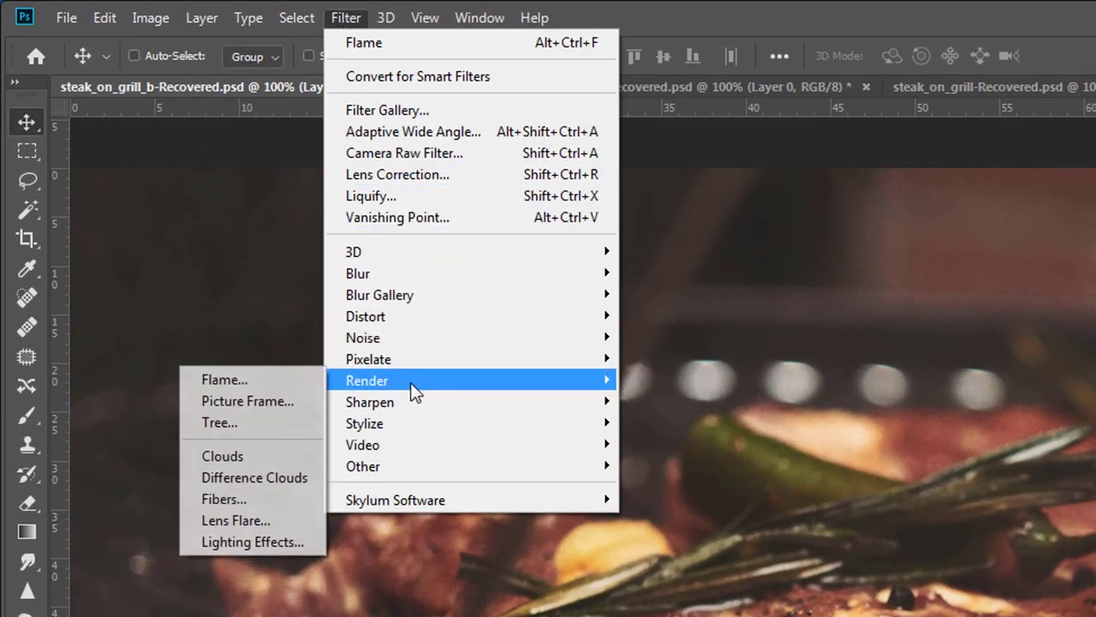
click(261, 378)
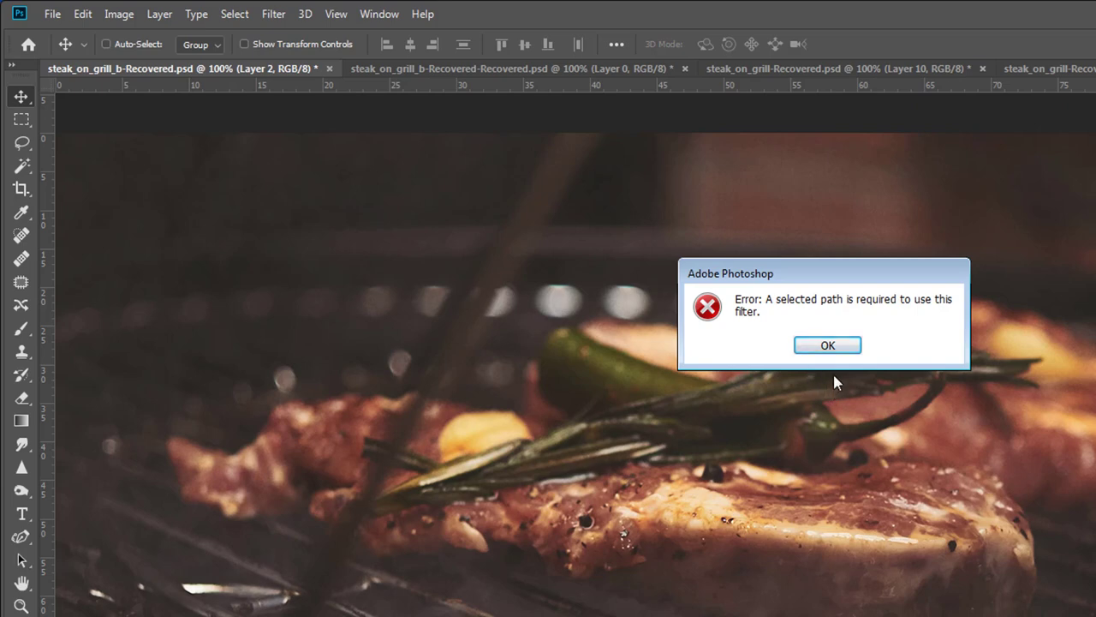
click(828, 346)
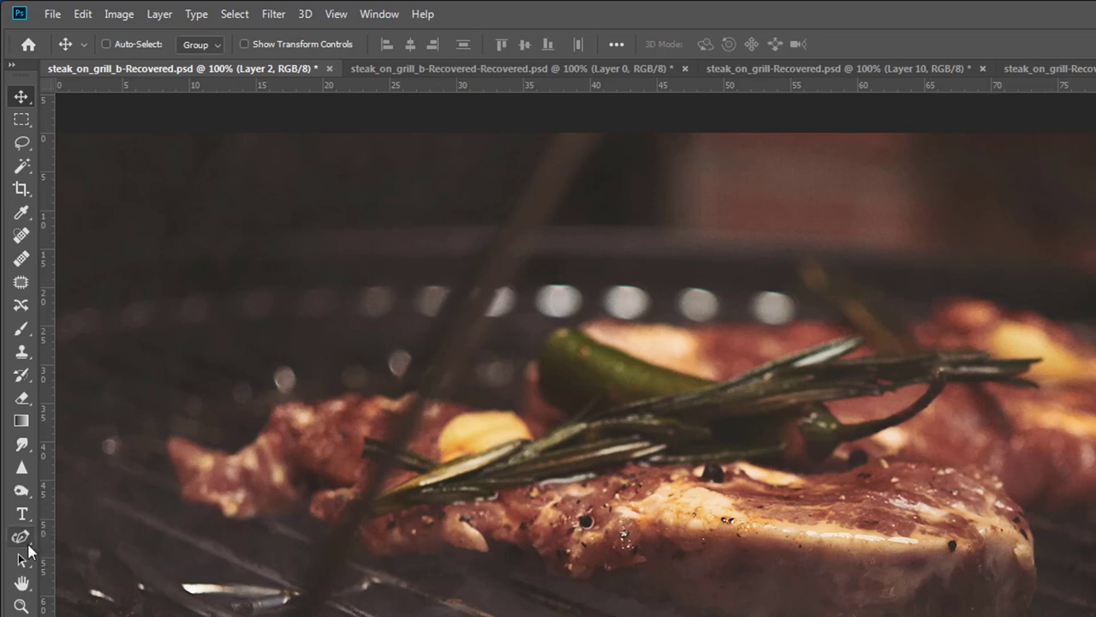
- Draw an elliptical path of about 576 by 548 px over the steak and grill with the Ellipse tool in Path mode
click(22, 540)
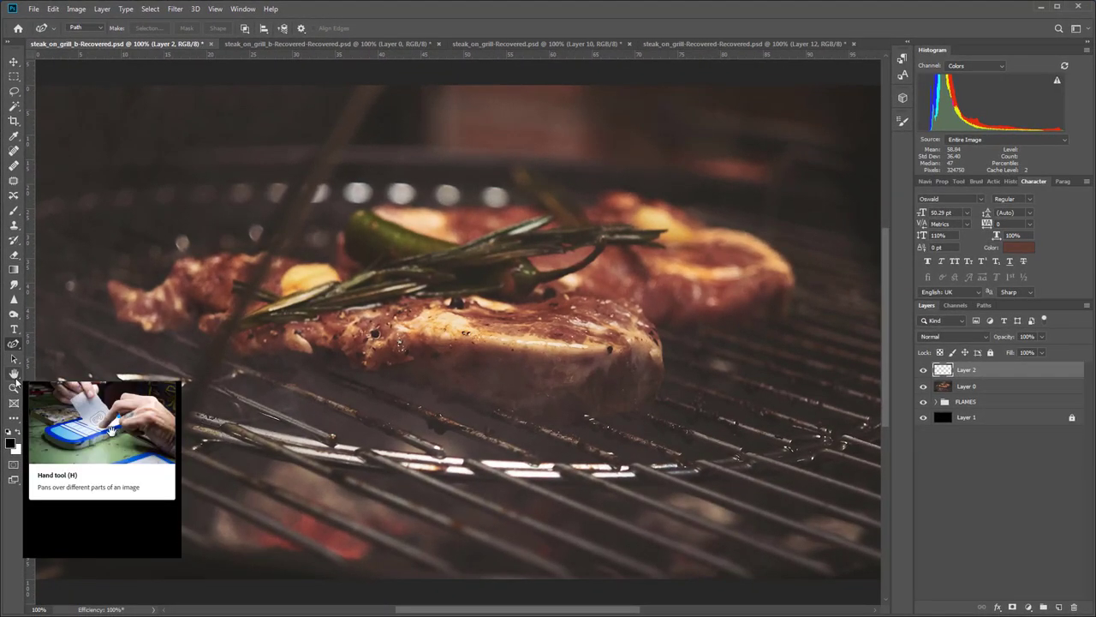
click(15, 377)
click(13, 417)
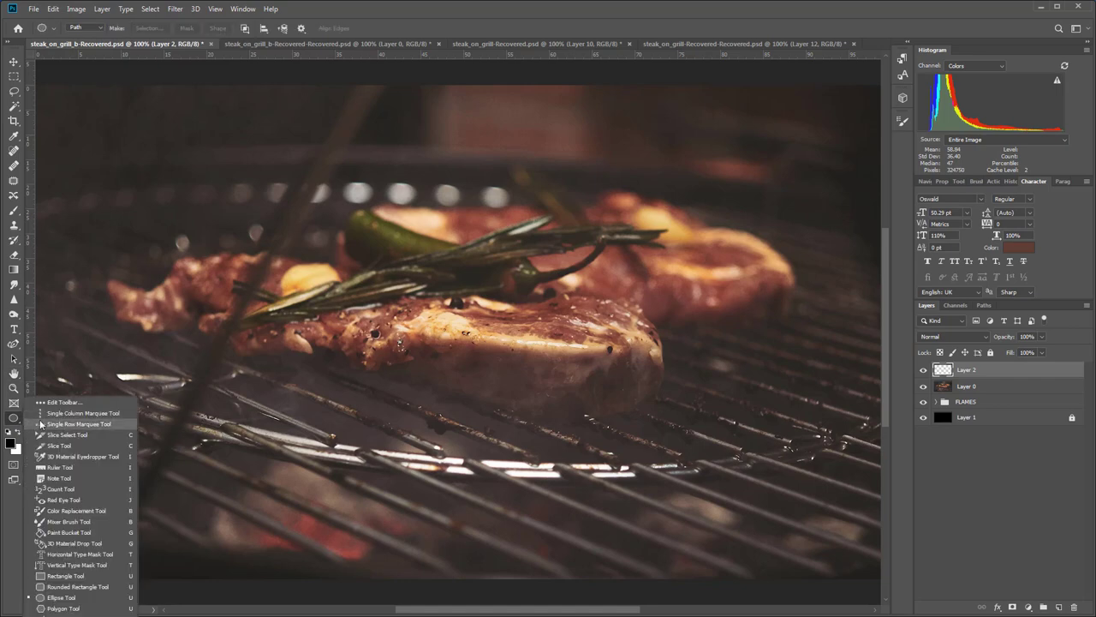
click(15, 422)
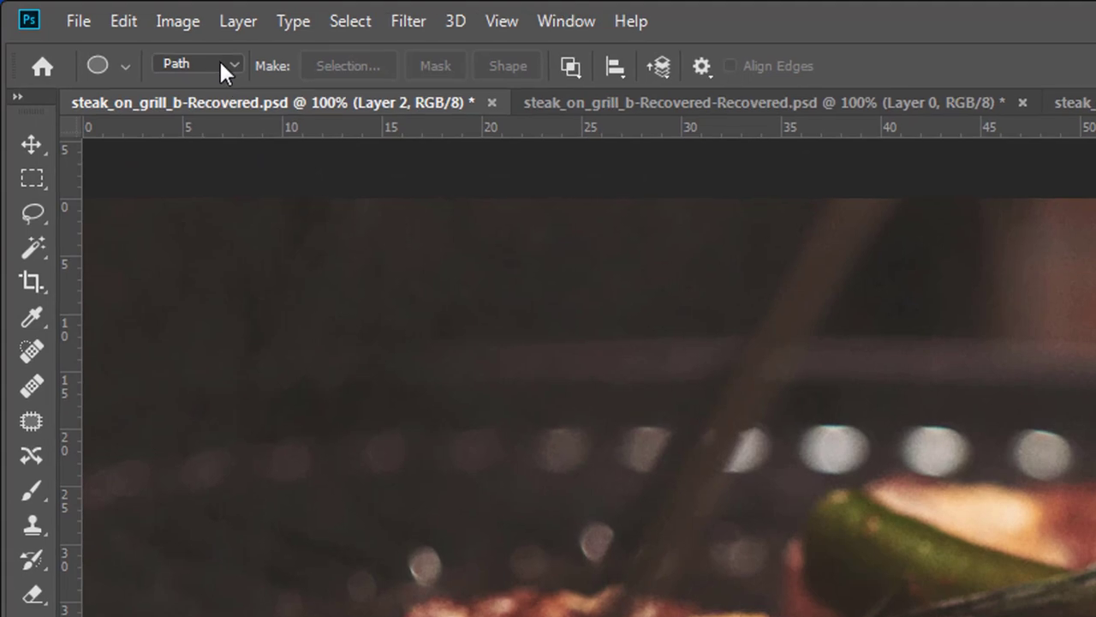
click(95, 26)
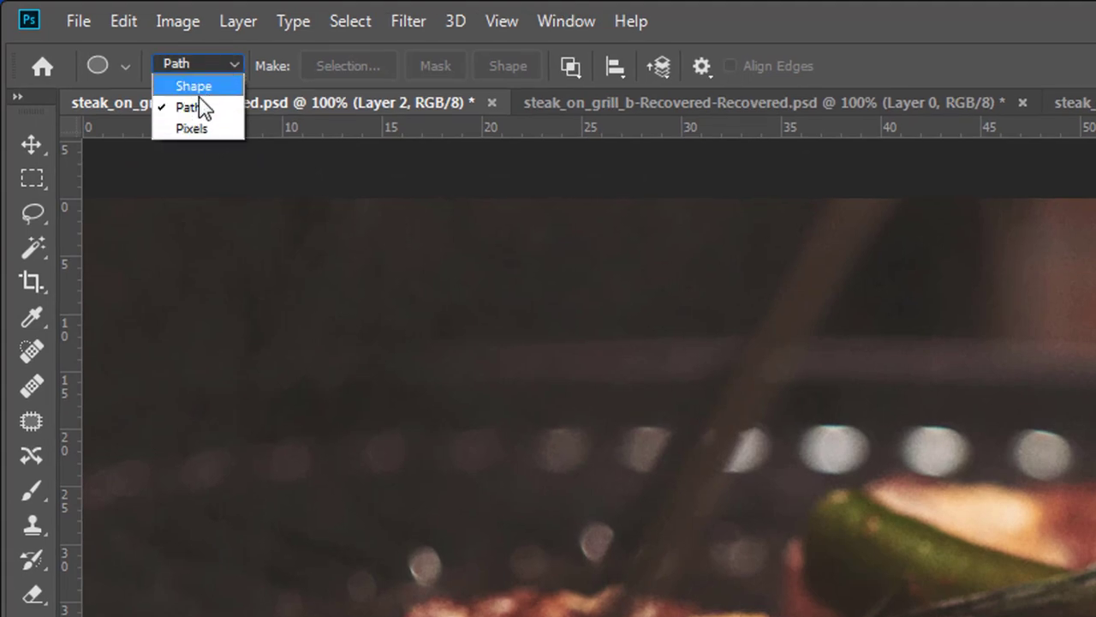
click(203, 106)
drag(536, 463, 823, 616)
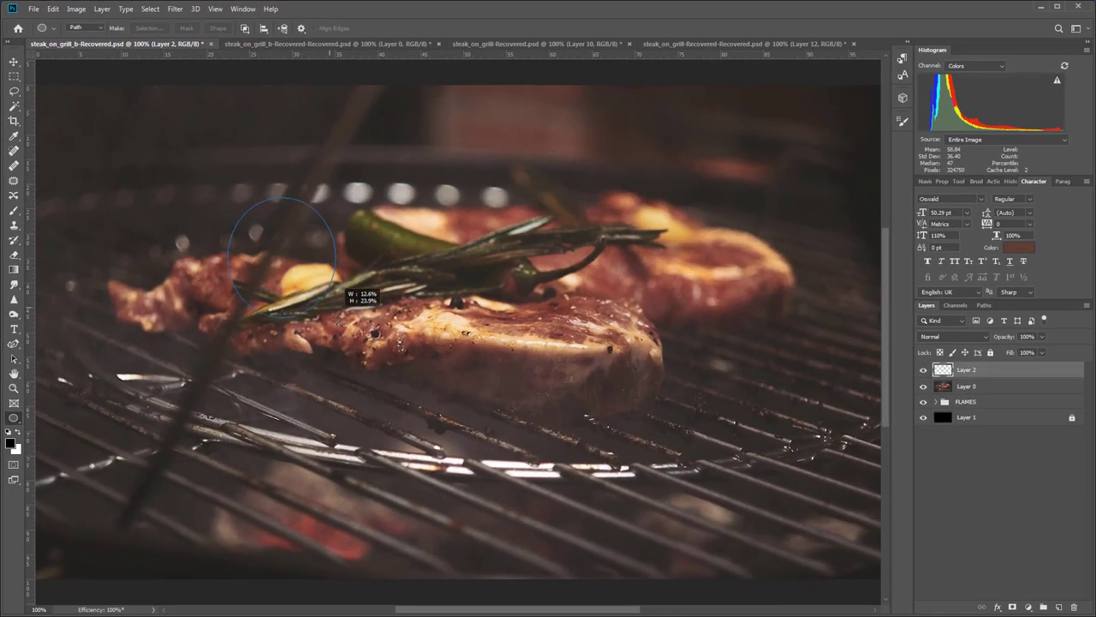
drag(351, 341, 556, 510)
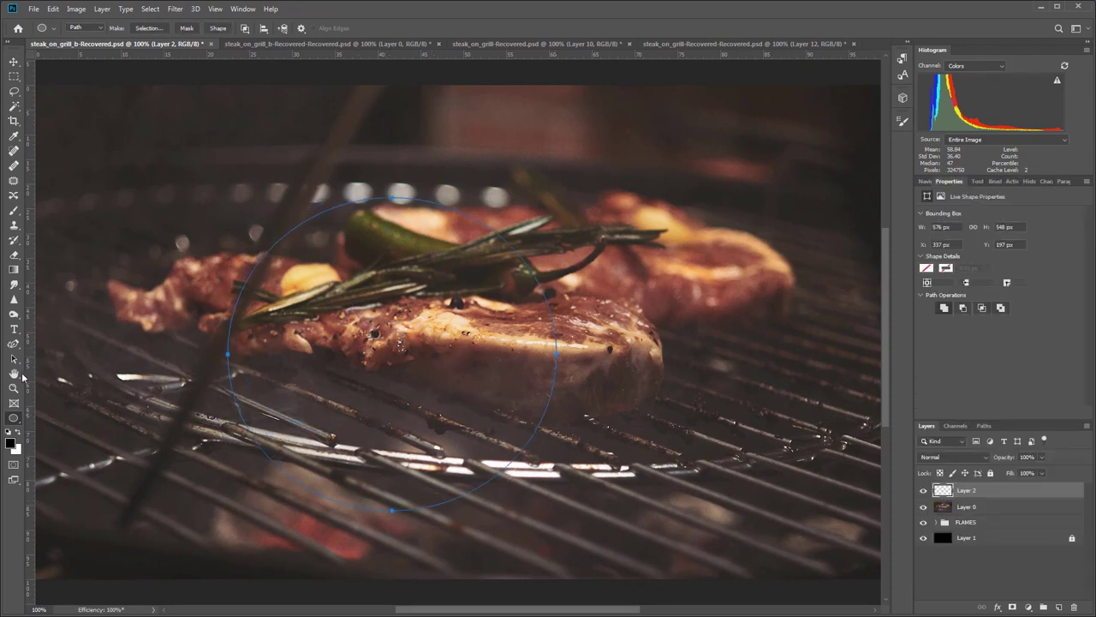
- Move the elliptical path to about X 743 px, Y 290 px, over the right end of the front steak
click(17, 361)
drag(214, 205, 428, 379)
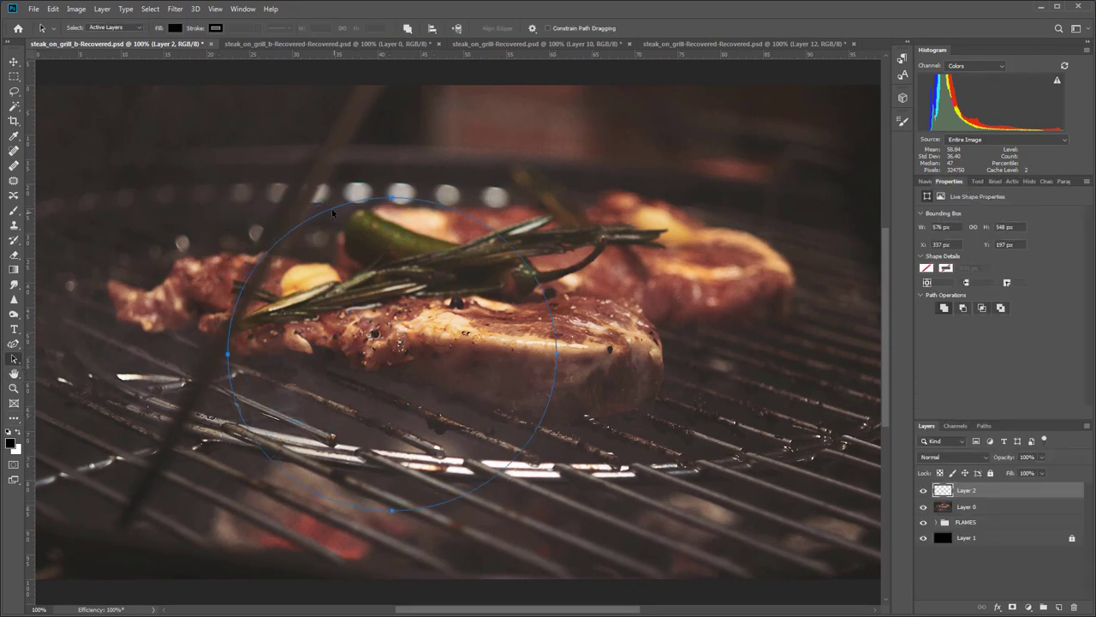
drag(333, 213, 569, 266)
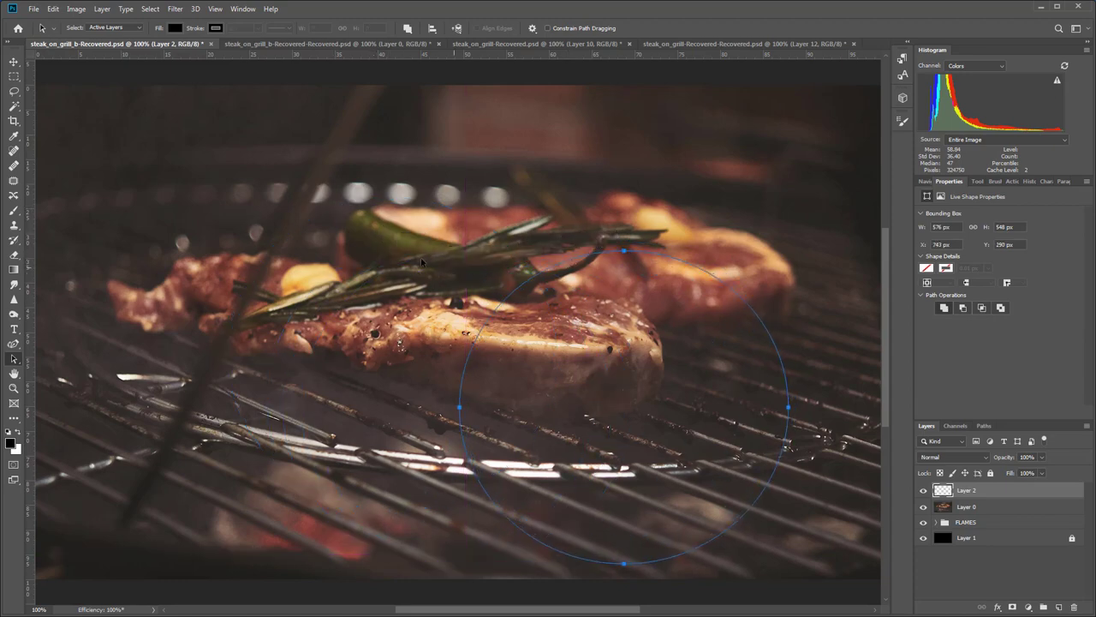
- Start the Flame render filter on the ellipse path with flame type One Flame Along Path
click(174, 8)
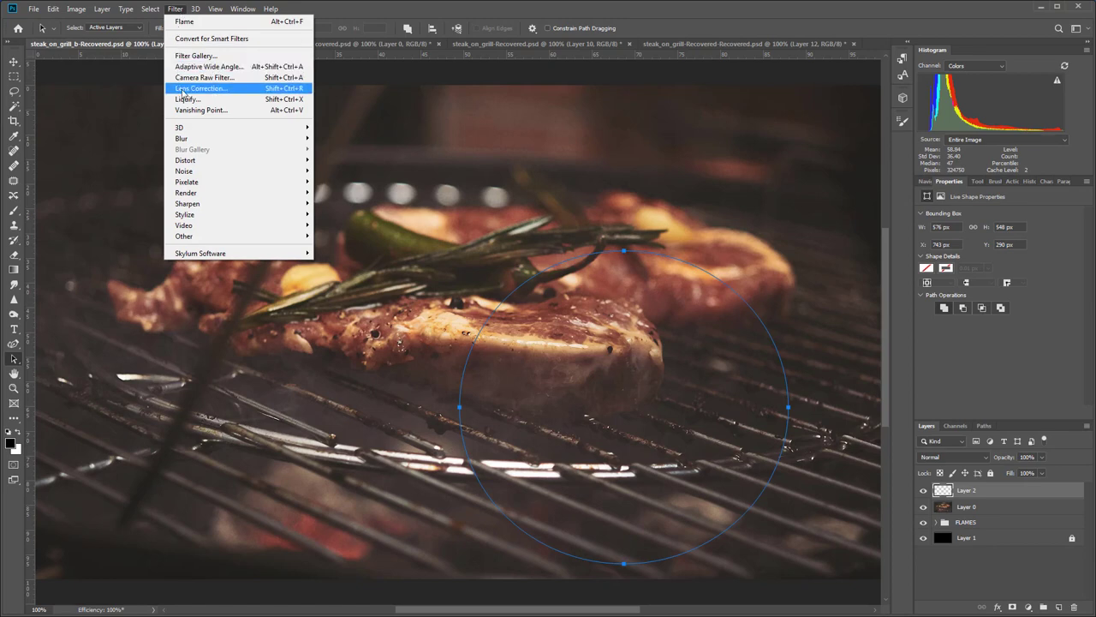
mouse_move(204, 194)
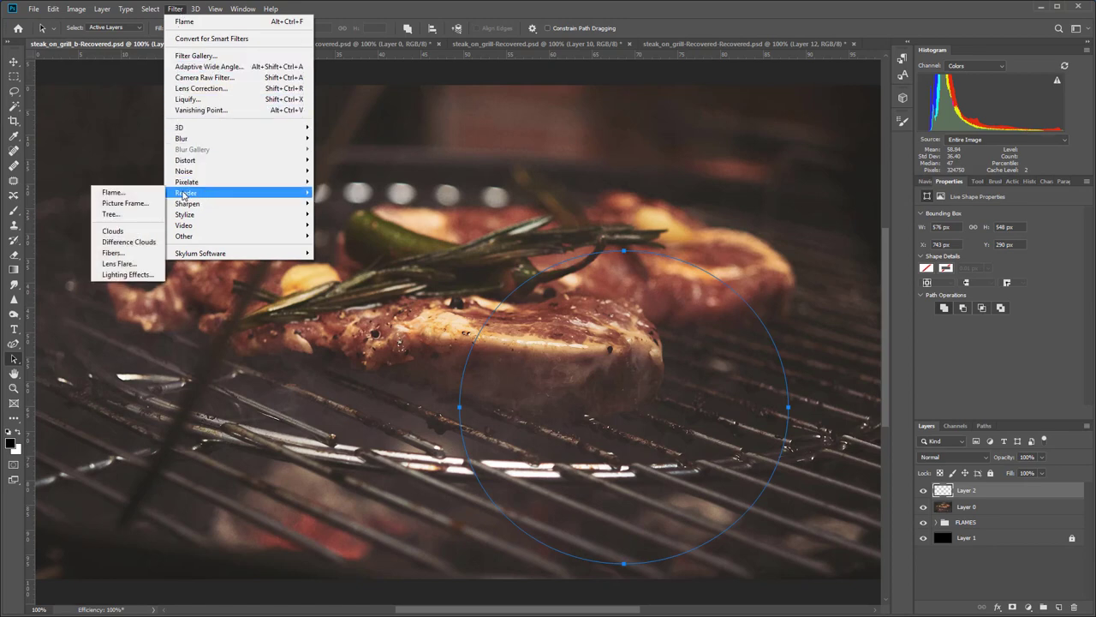
click(130, 197)
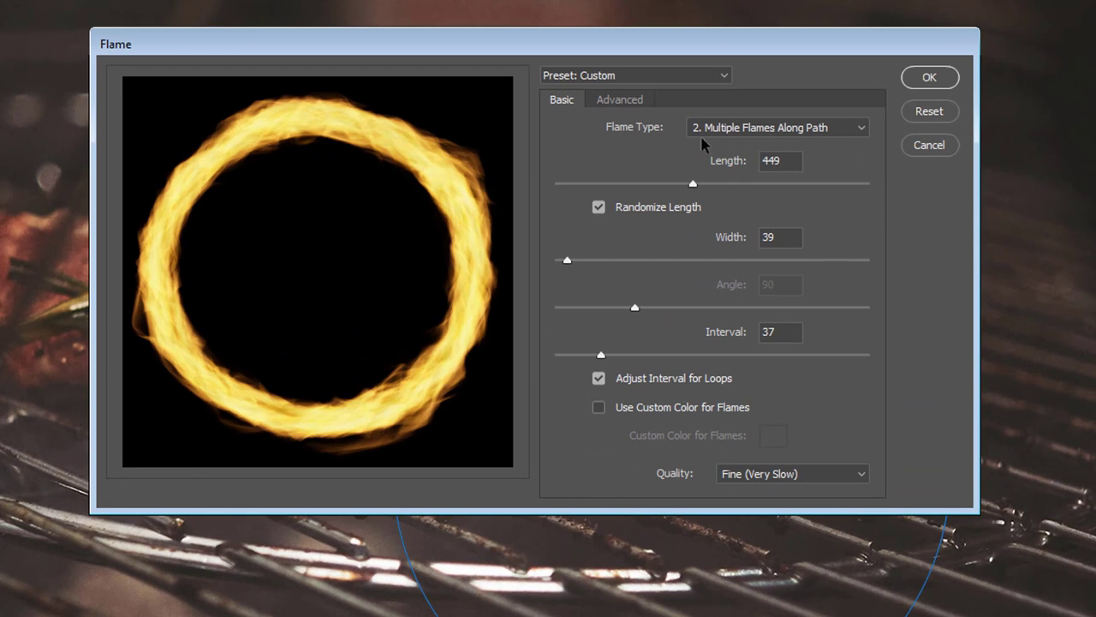
click(839, 130)
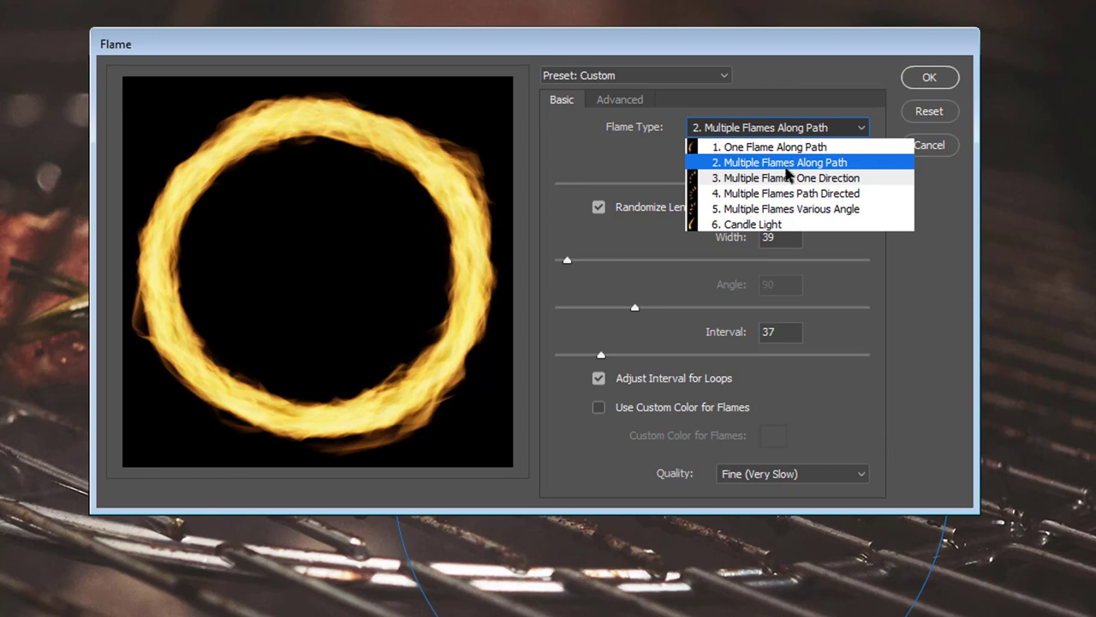
click(788, 150)
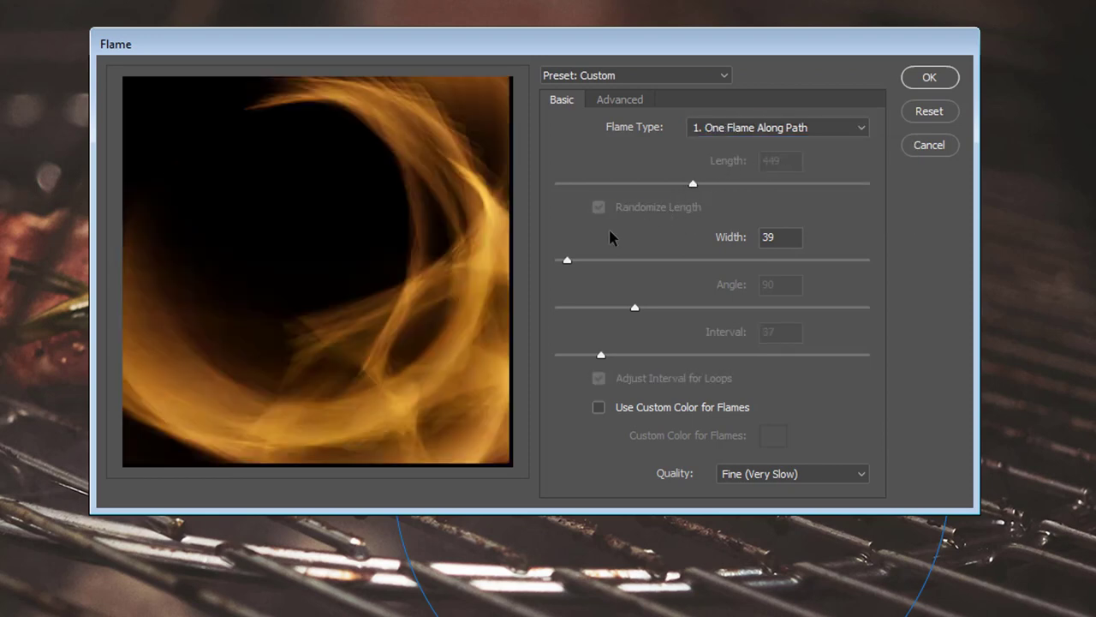
- Try different flame widths, set the width to 530 and render the flame
drag(603, 261, 555, 265)
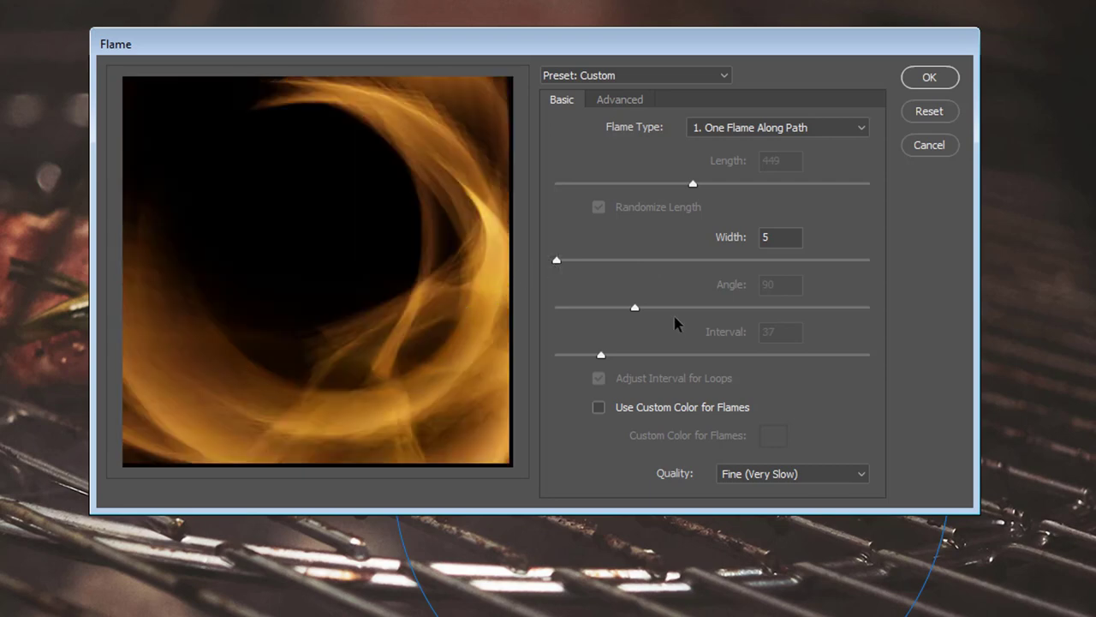
drag(664, 260, 767, 257)
click(721, 262)
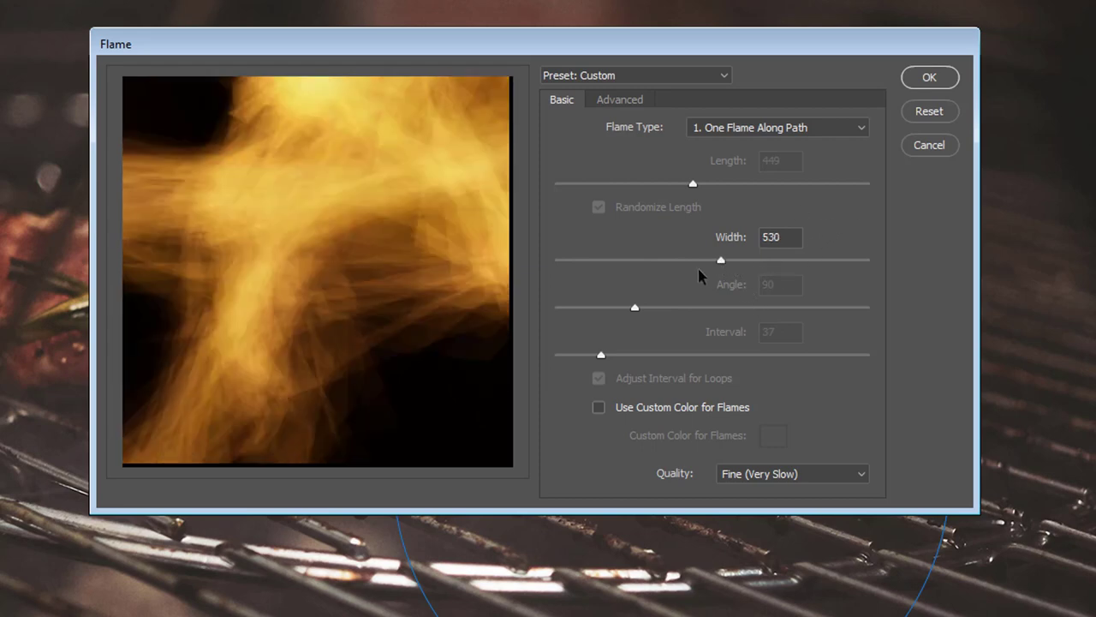
click(925, 77)
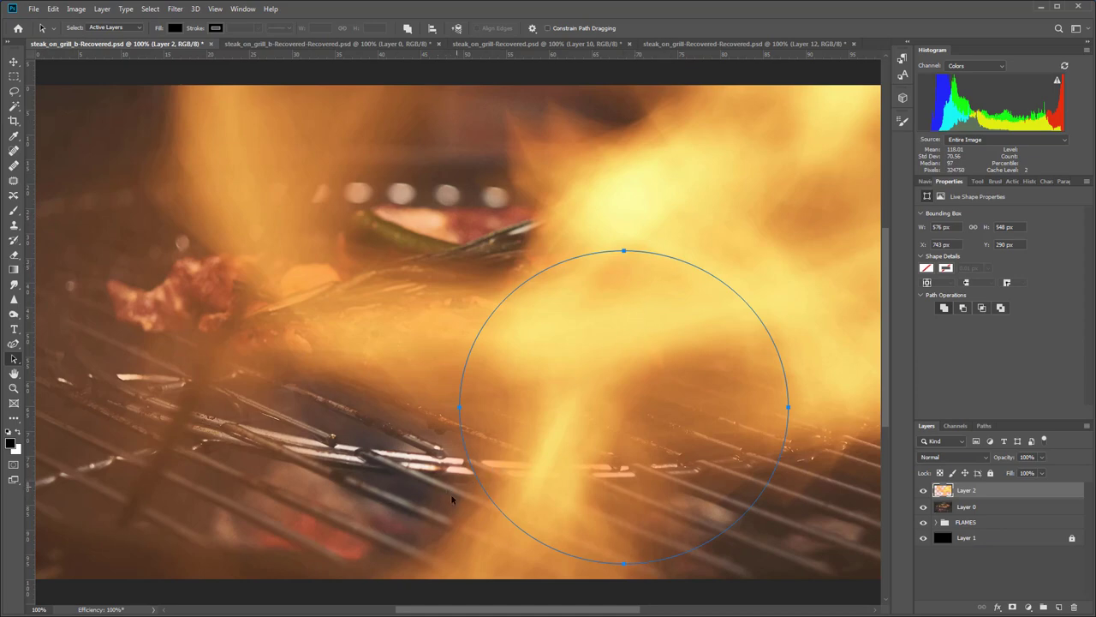
- Hide the rendered flame layer and deselect the elliptical work path
click(923, 491)
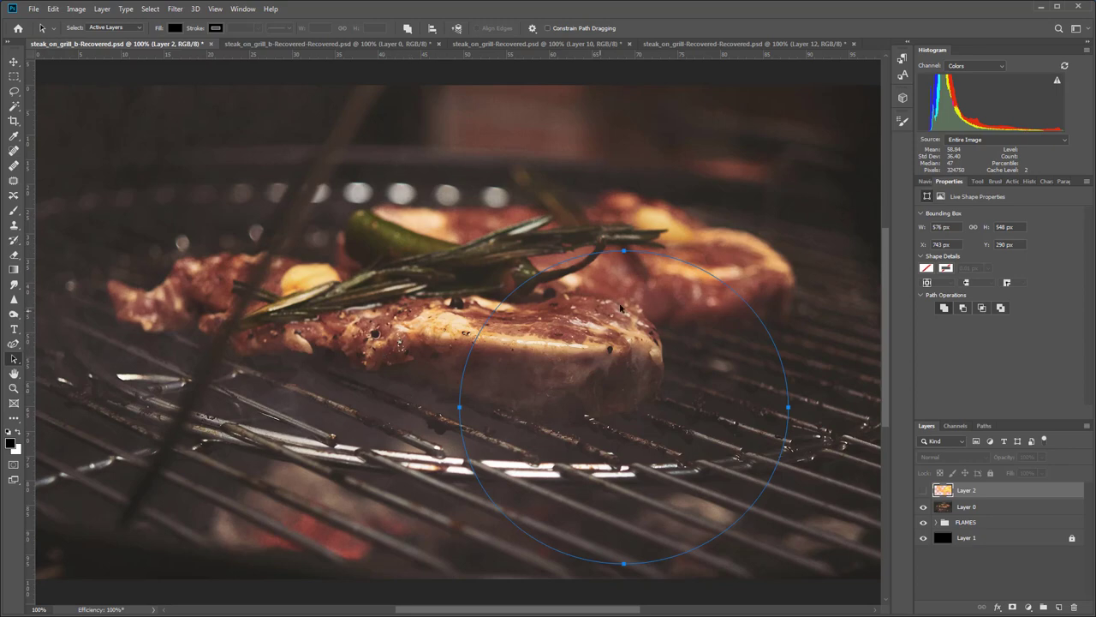
click(984, 425)
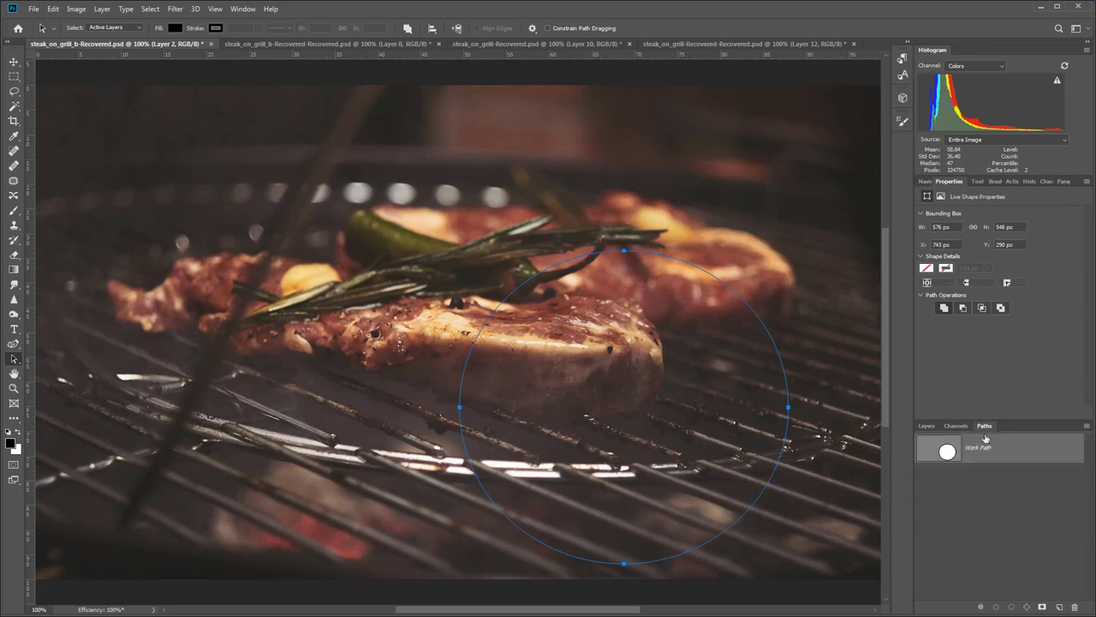
click(985, 498)
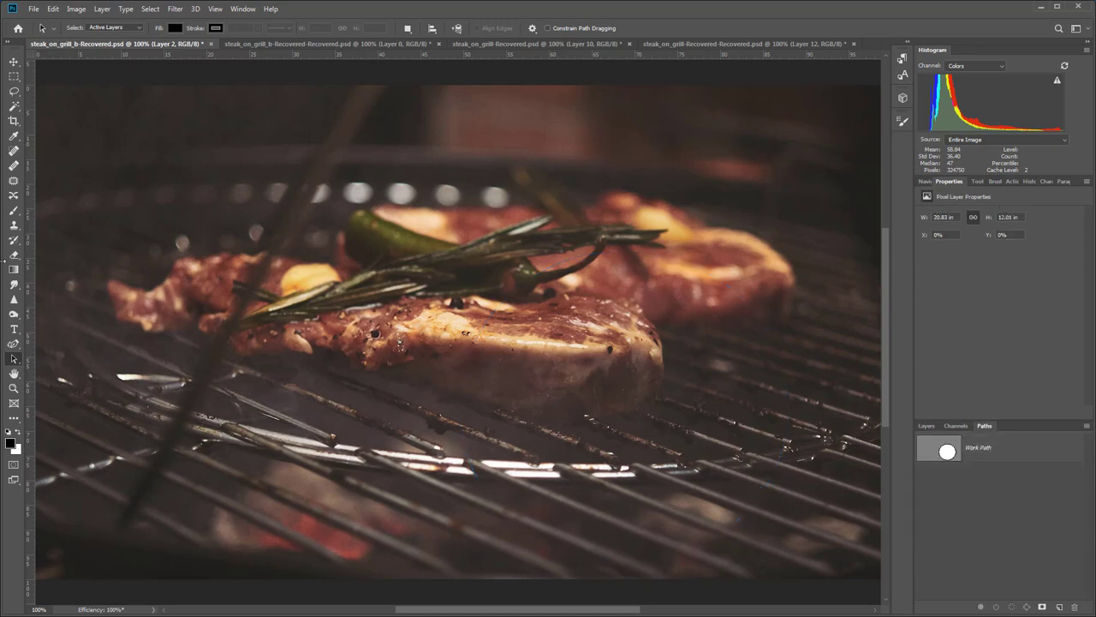
- Draw a wavy open path with the Curvature Pen from the grill bars up to the front steak's lower middle
click(13, 344)
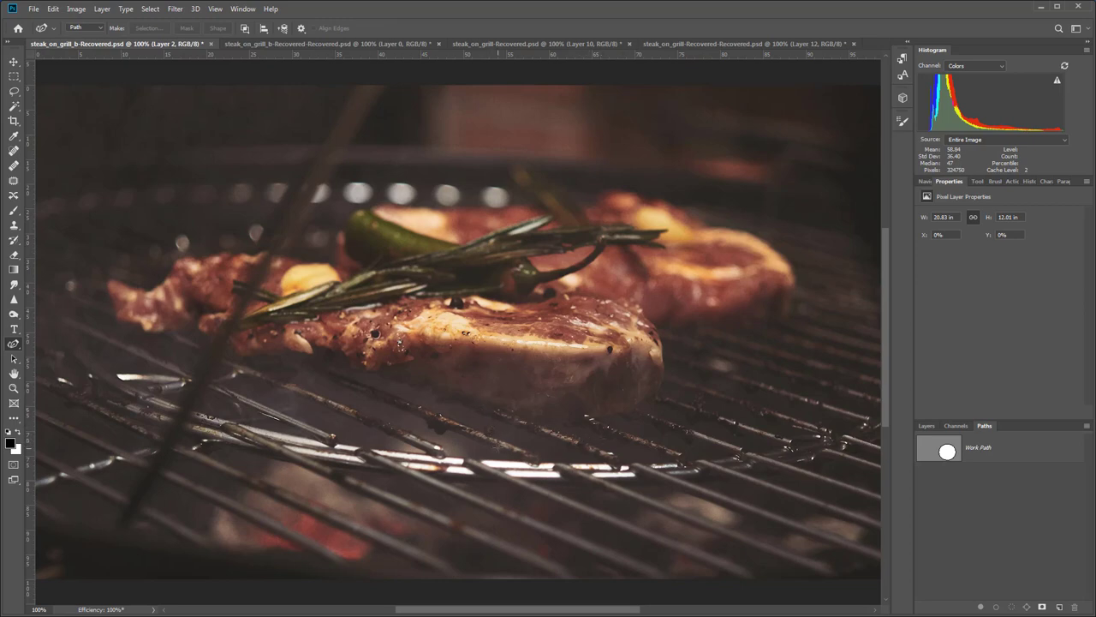
click(497, 450)
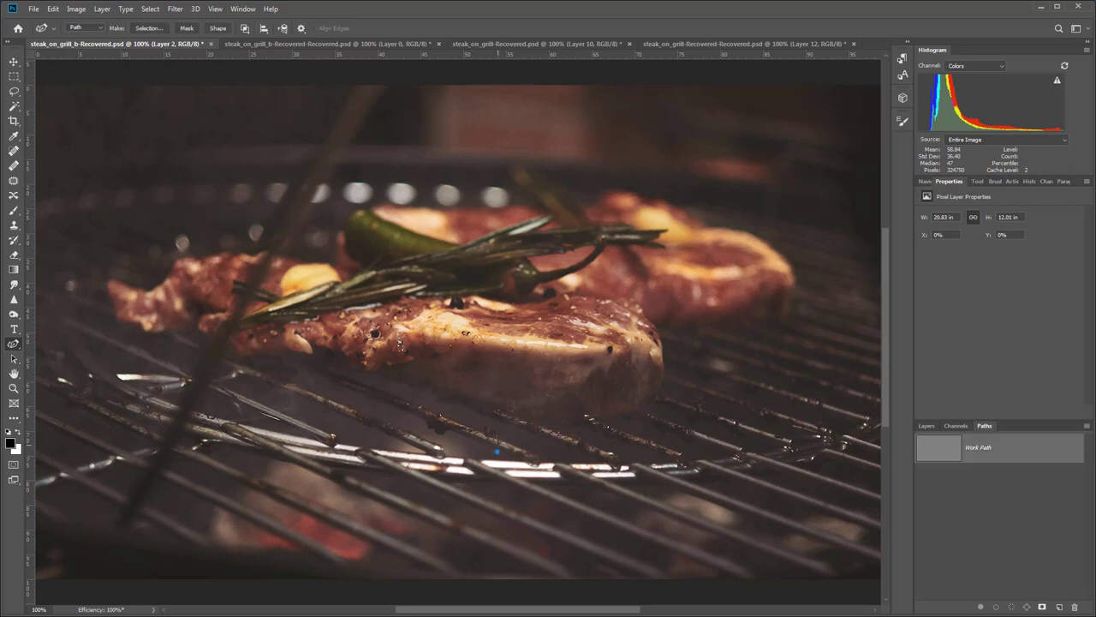
click(466, 412)
click(482, 371)
click(464, 333)
- Draw two more separate wavy open paths rising from the grill to the front steak, right of the first curve
click(513, 422)
click(506, 394)
click(518, 372)
click(528, 344)
click(561, 397)
click(577, 377)
click(558, 357)
key(Return)
- Draw a wavy path up the front steak's right end and another beside it rising towards the rear steak
click(574, 458)
click(600, 437)
click(596, 419)
click(605, 399)
click(624, 380)
click(619, 343)
key(Escape)
drag(673, 360, 663, 292)
click(651, 255)
- Add a new empty layer and render One Flame Along Path flames with width 30 along the wavy paths
click(928, 427)
click(1058, 608)
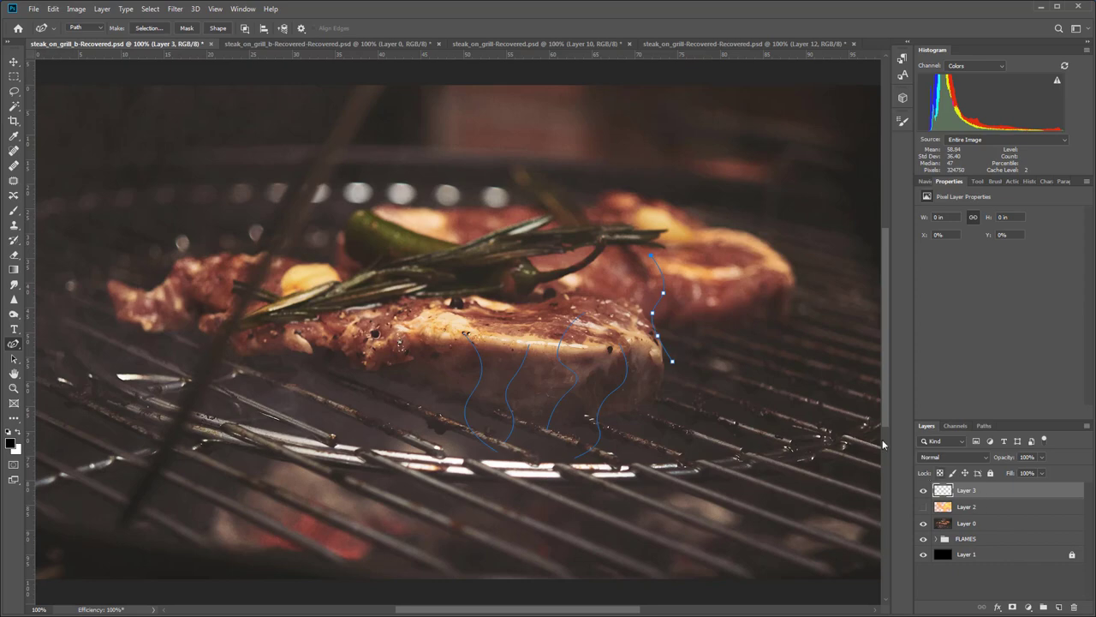
click(176, 10)
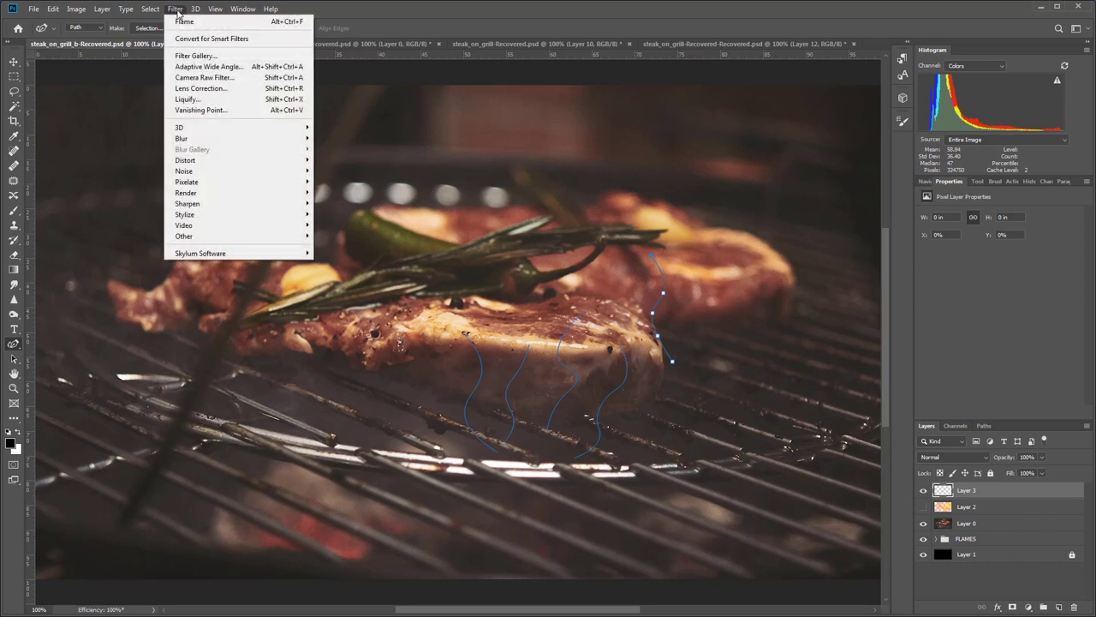
mouse_move(223, 195)
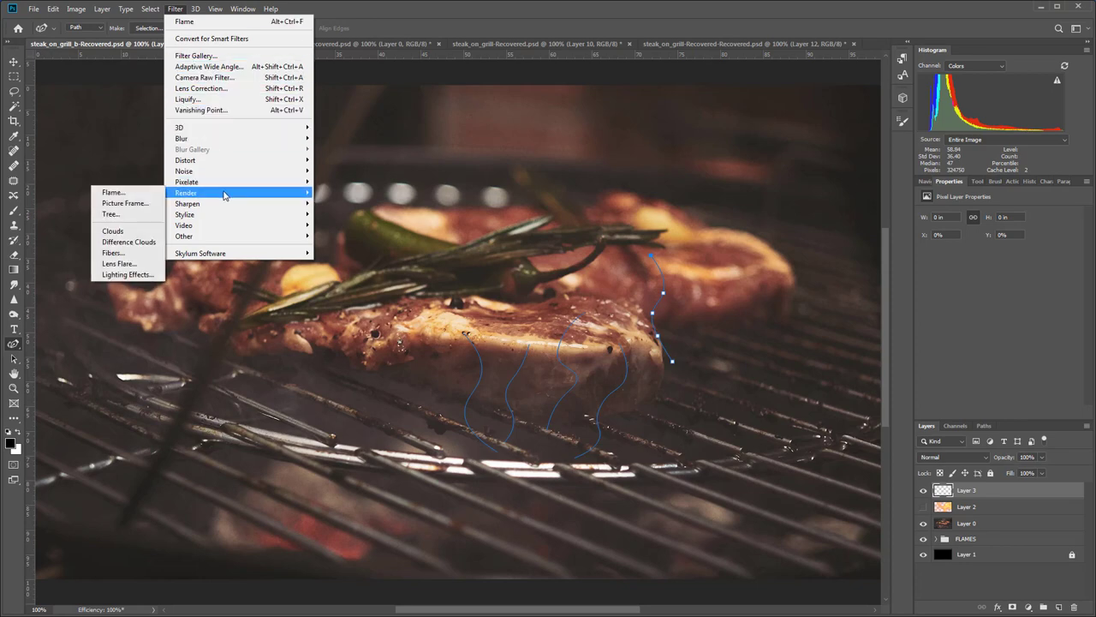
click(156, 196)
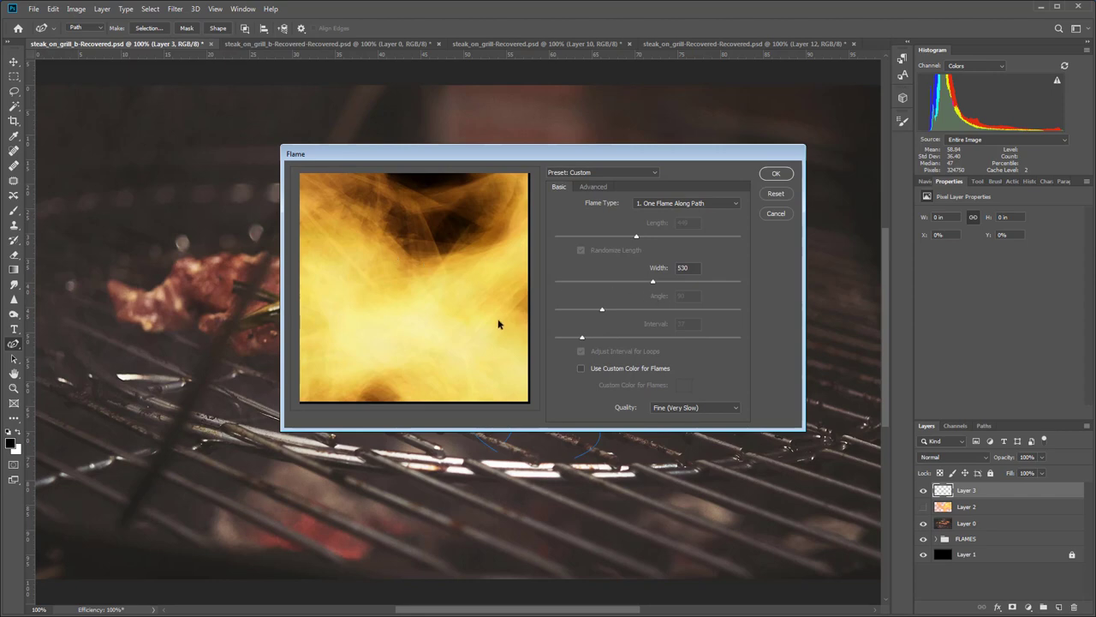
drag(653, 281, 585, 274)
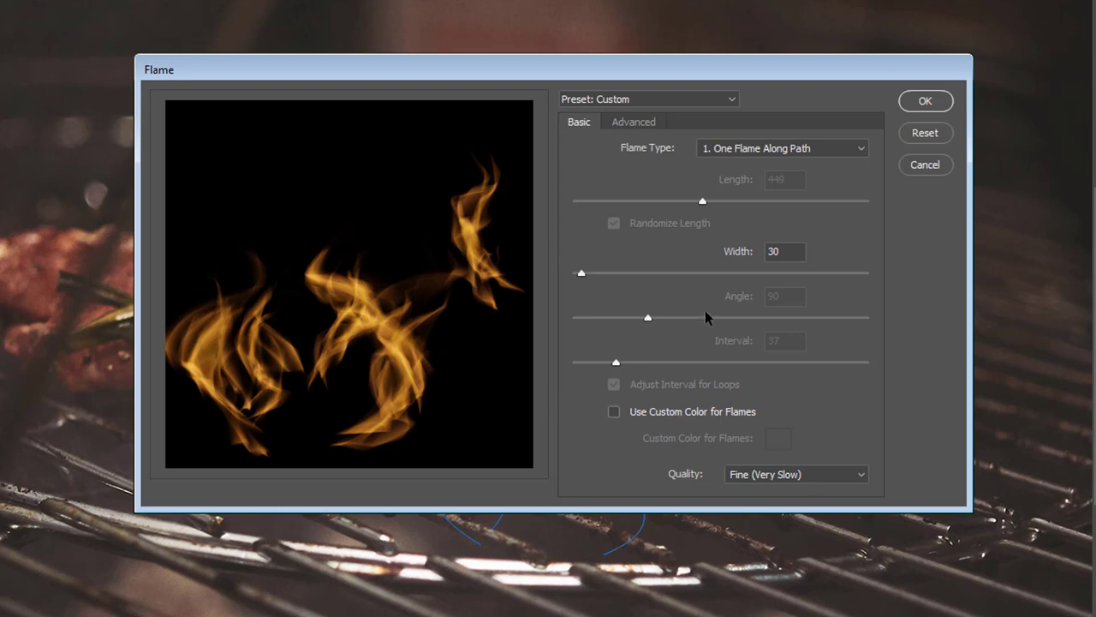
click(928, 103)
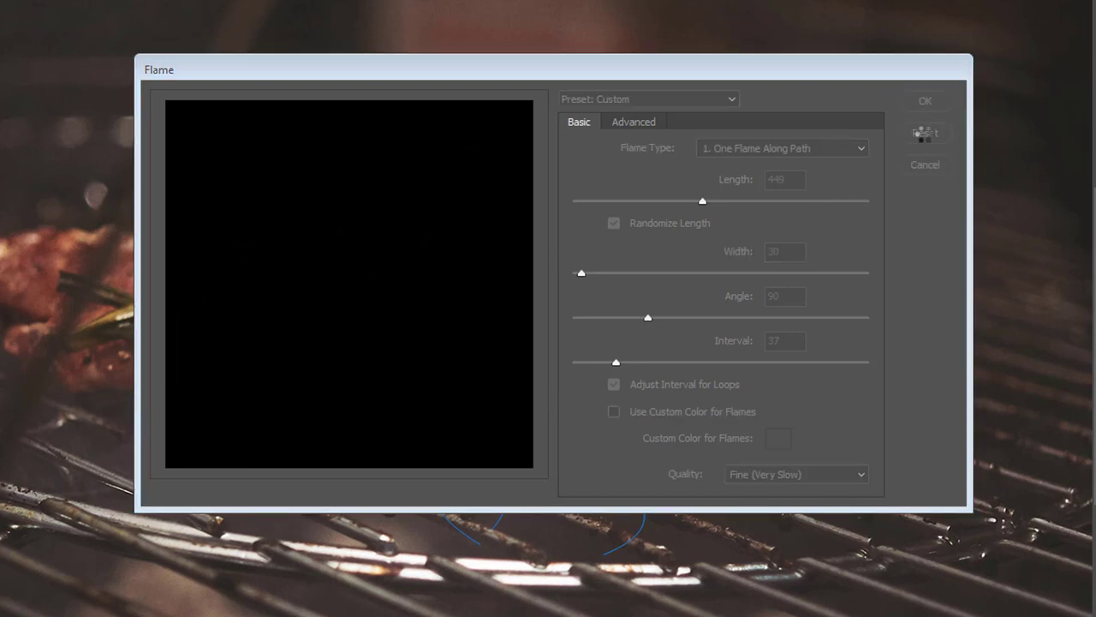
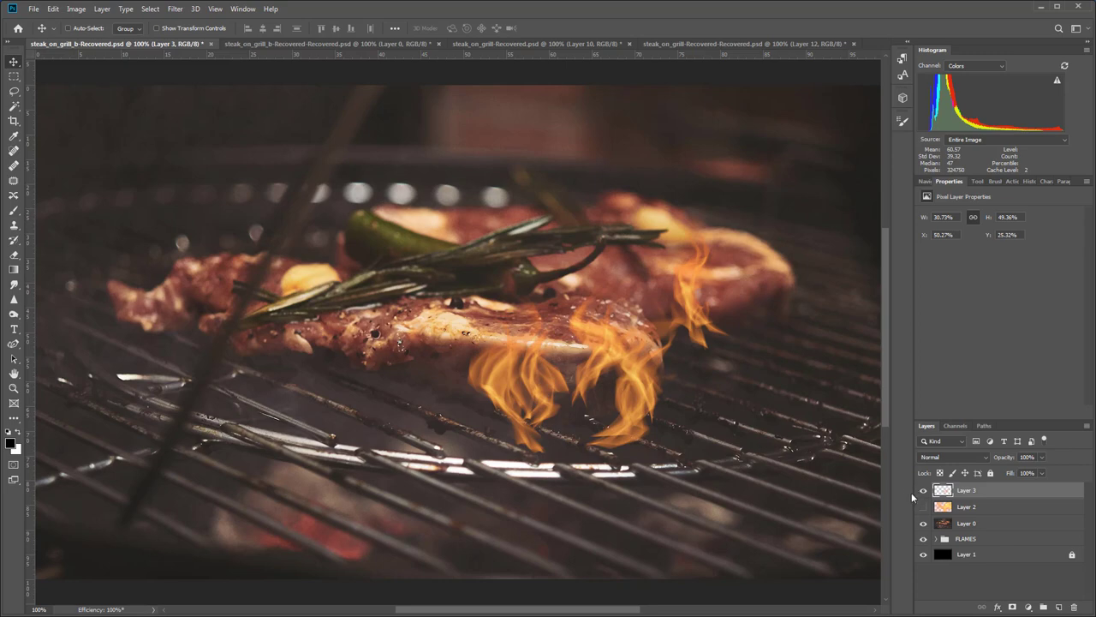
- Hide the flame layer Layer 3 and add a new empty layer on top
click(922, 491)
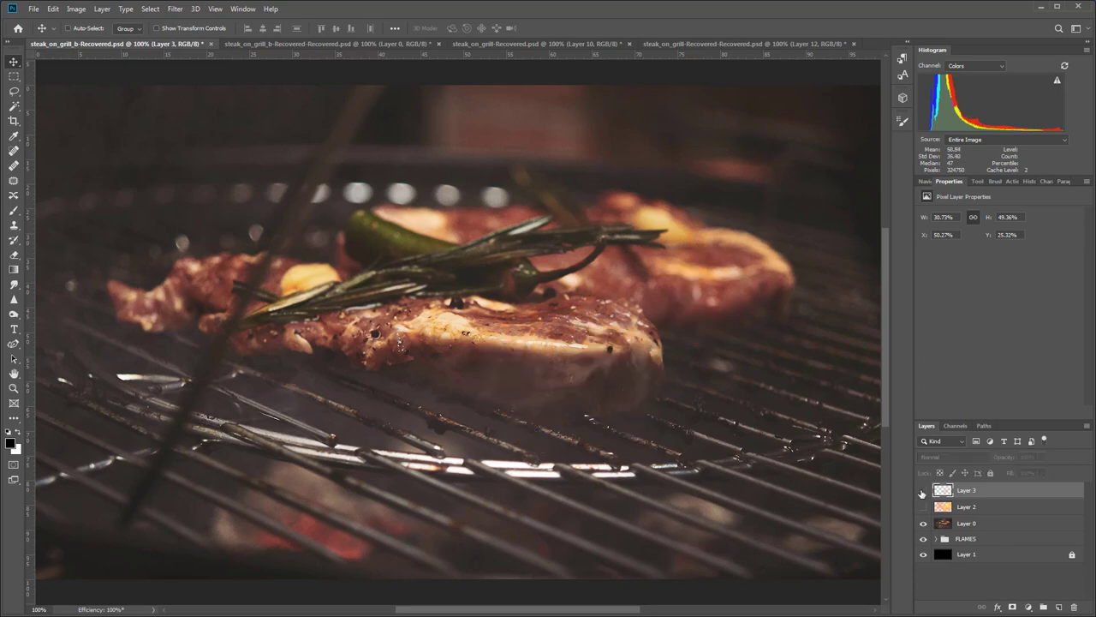
click(1059, 606)
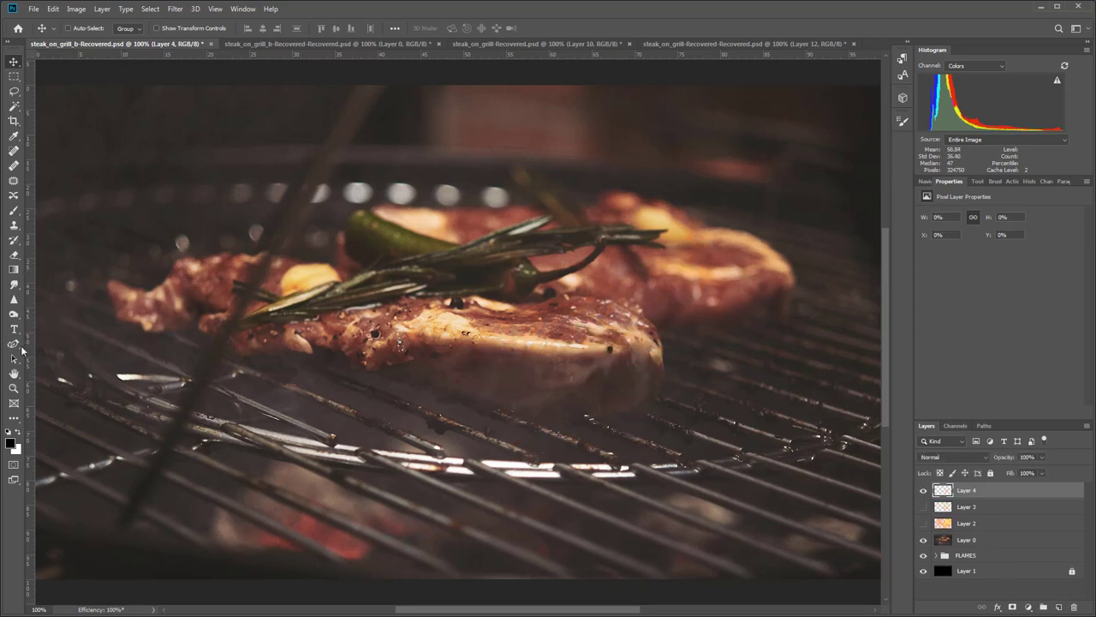
- Draw a wavy open path with the Curvature Pen from the grill bars up across the front steak to the rosemary sprig
click(14, 343)
click(508, 502)
drag(489, 433, 554, 383)
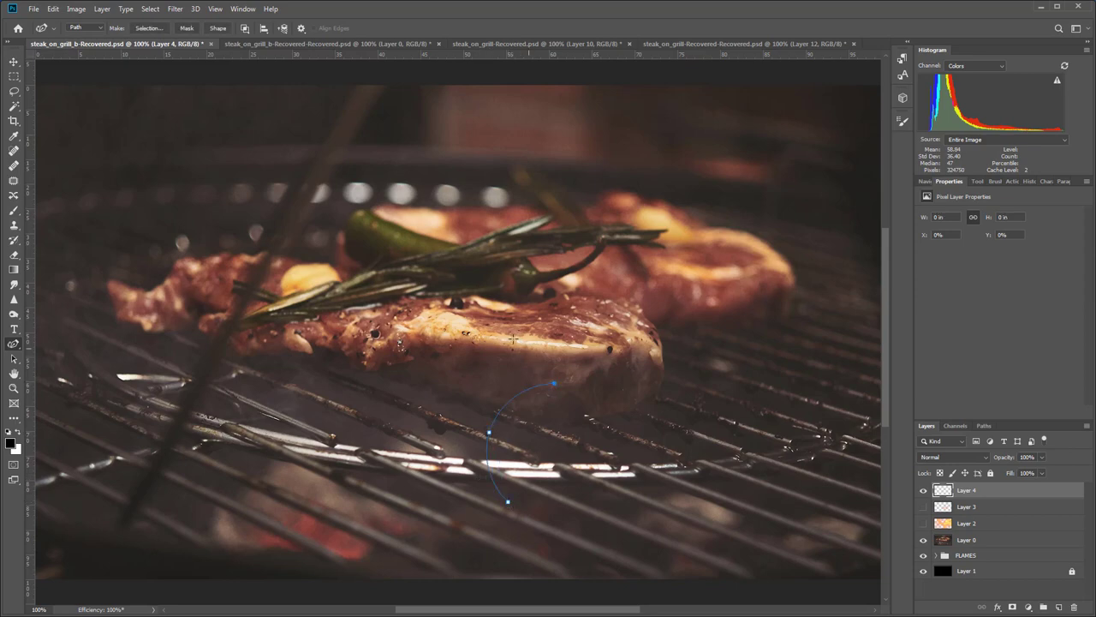
click(490, 321)
click(504, 257)
- Open the Flame filter for the new wavy path on the empty layer
click(174, 9)
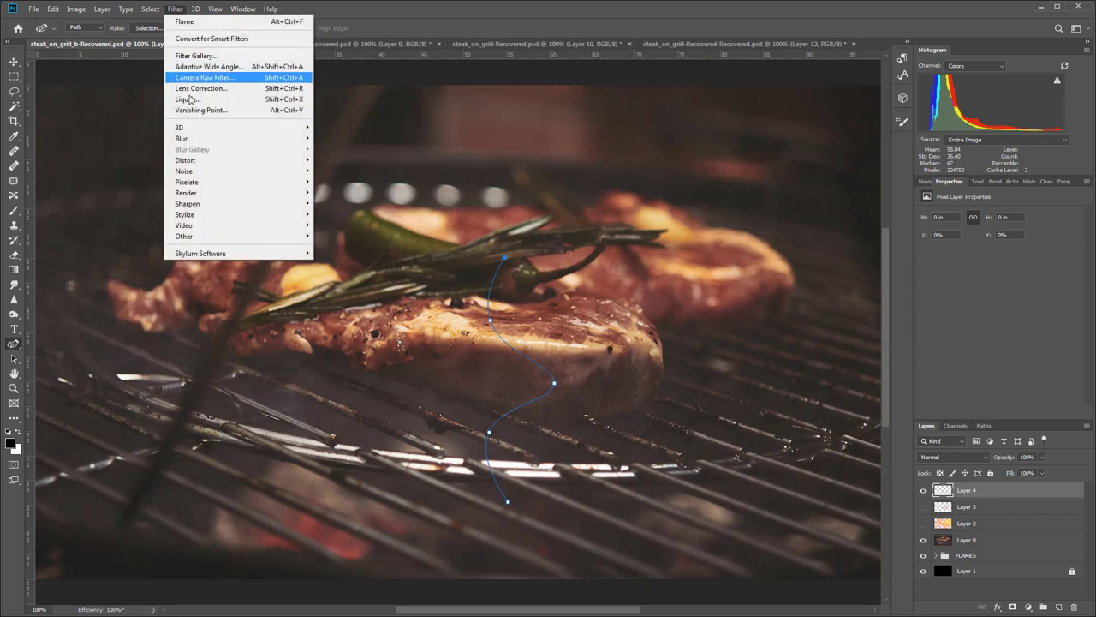
mouse_move(206, 193)
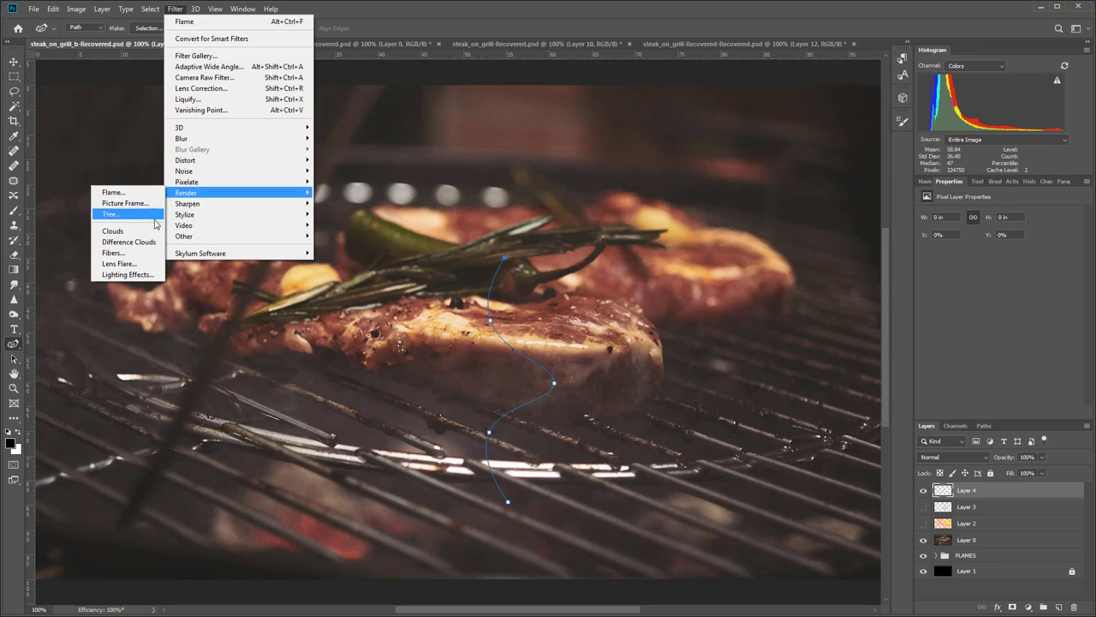
click(114, 192)
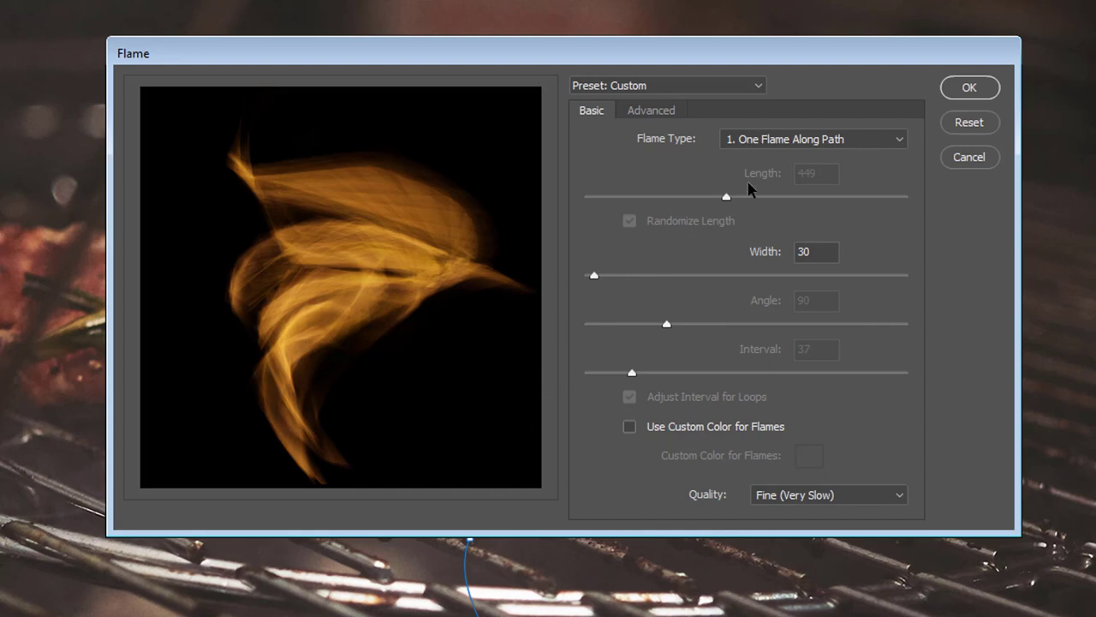
- Keep the One Flame Along Path type and try flame widths of 110, 367, 30 and 5
click(885, 151)
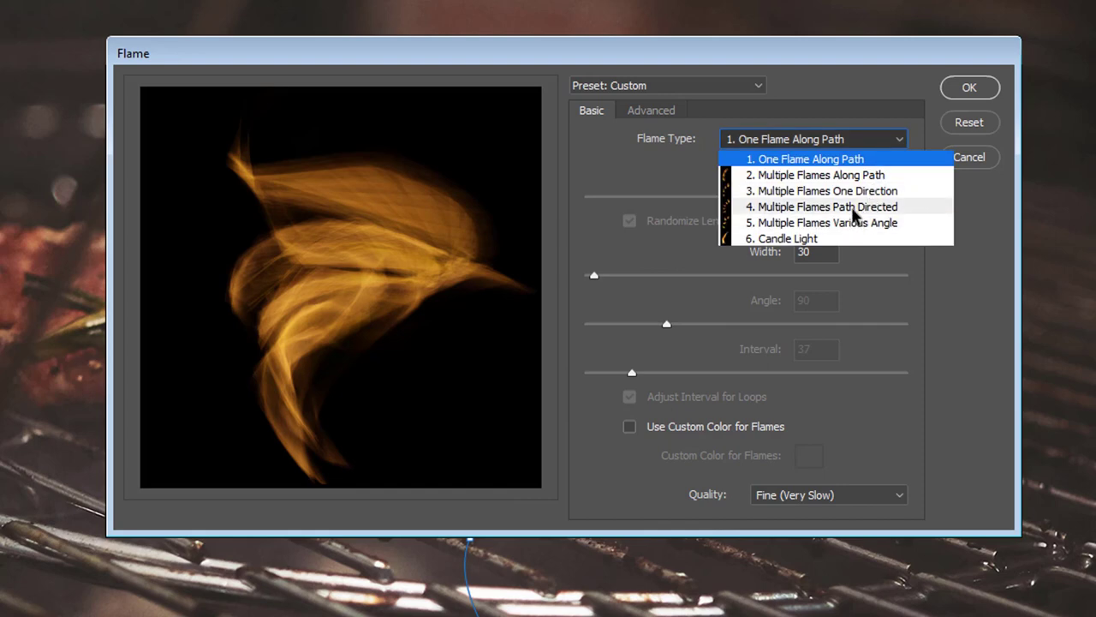
click(827, 159)
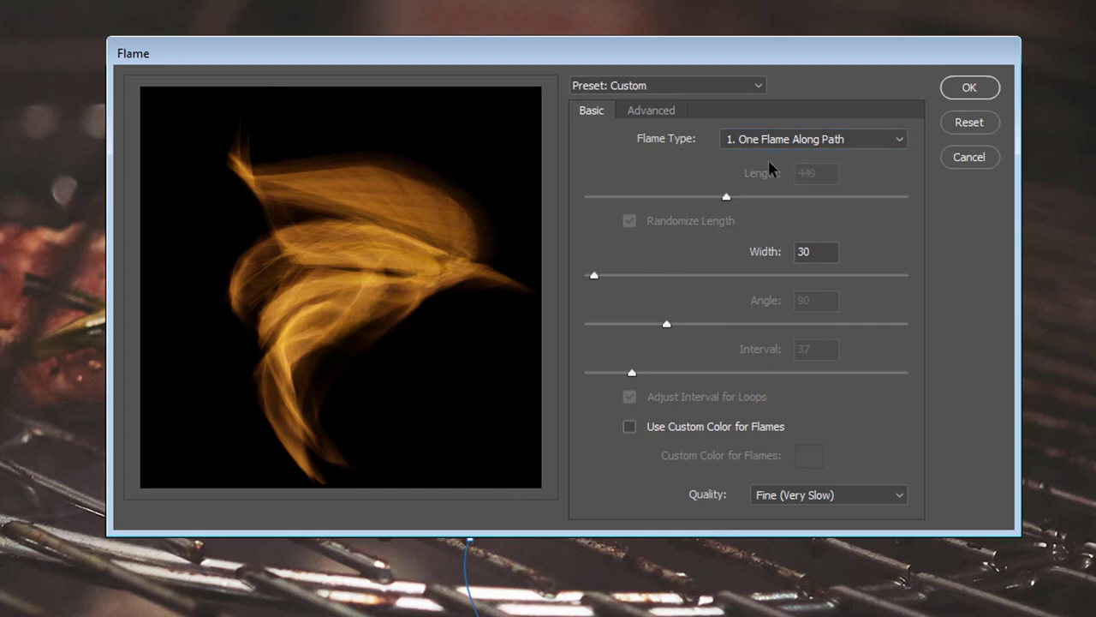
click(620, 275)
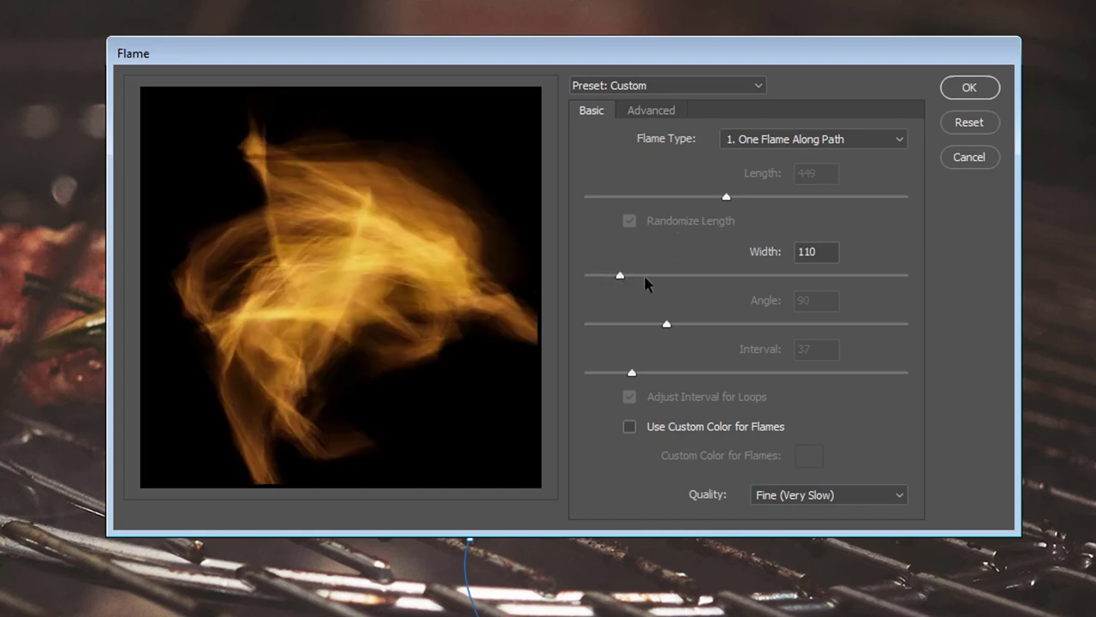
drag(663, 275, 703, 276)
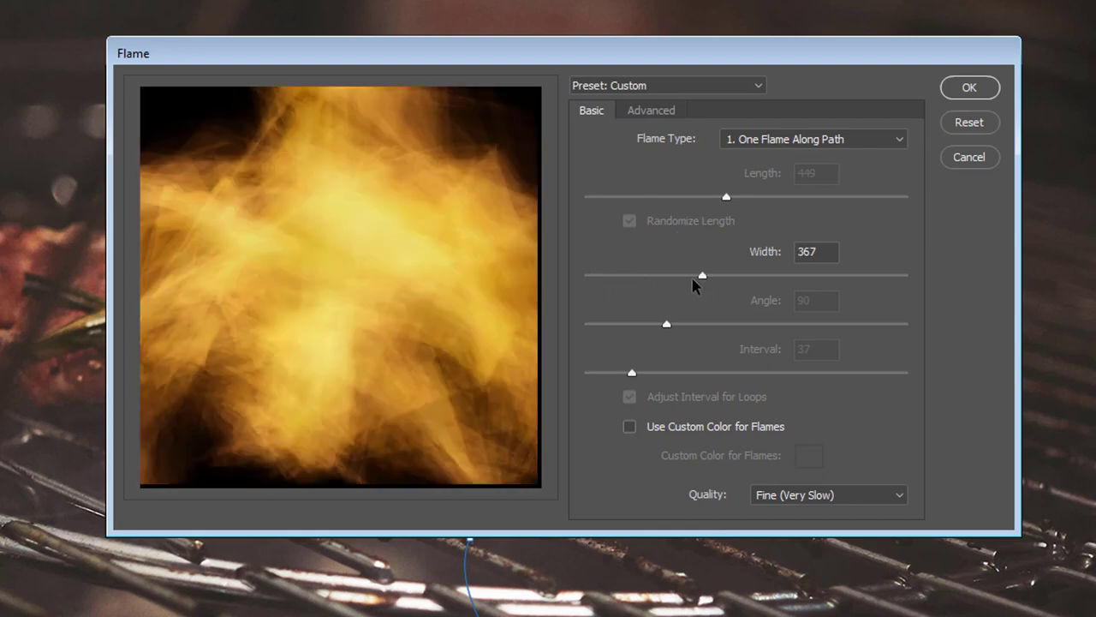
click(640, 275)
click(597, 275)
drag(597, 276, 594, 276)
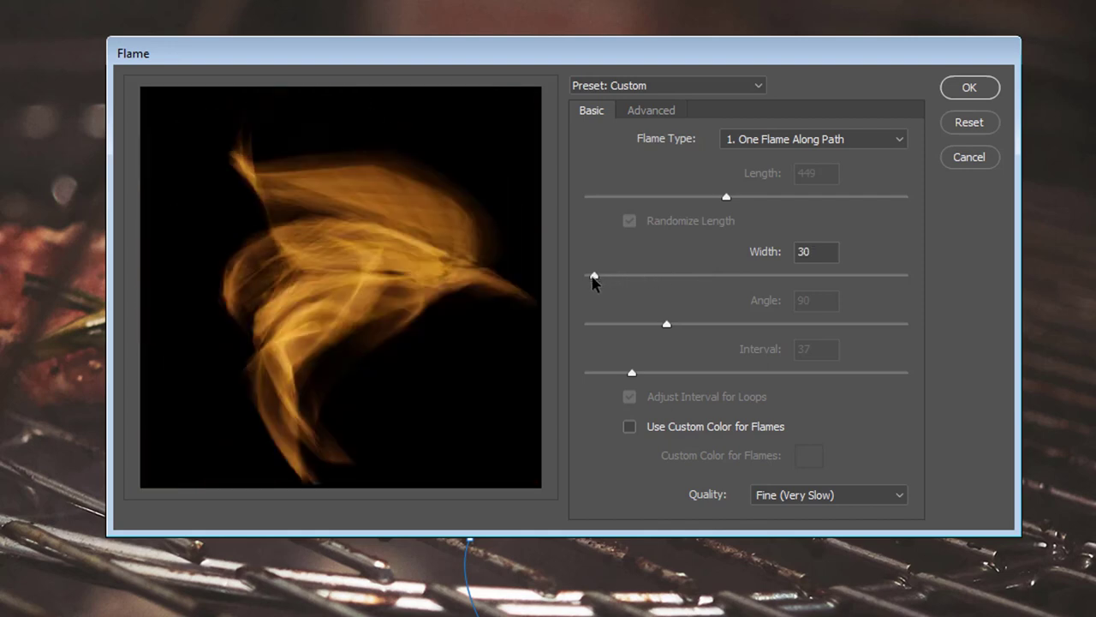
click(586, 275)
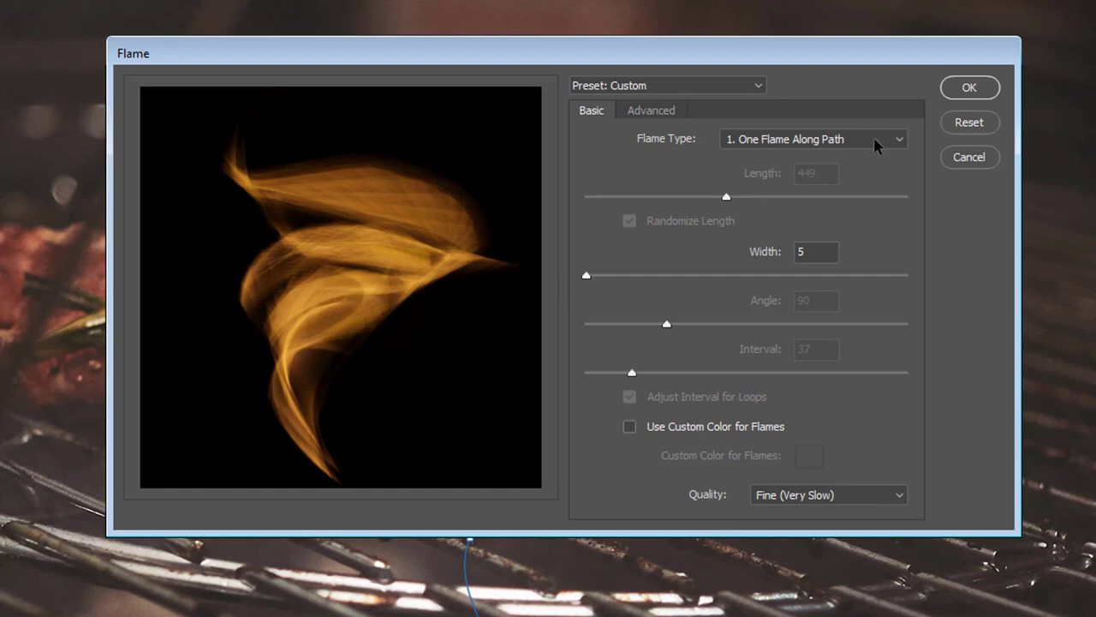
- Change the flame type to Multiple Flames Along Path, try a length of 586 and set it to 337
click(829, 142)
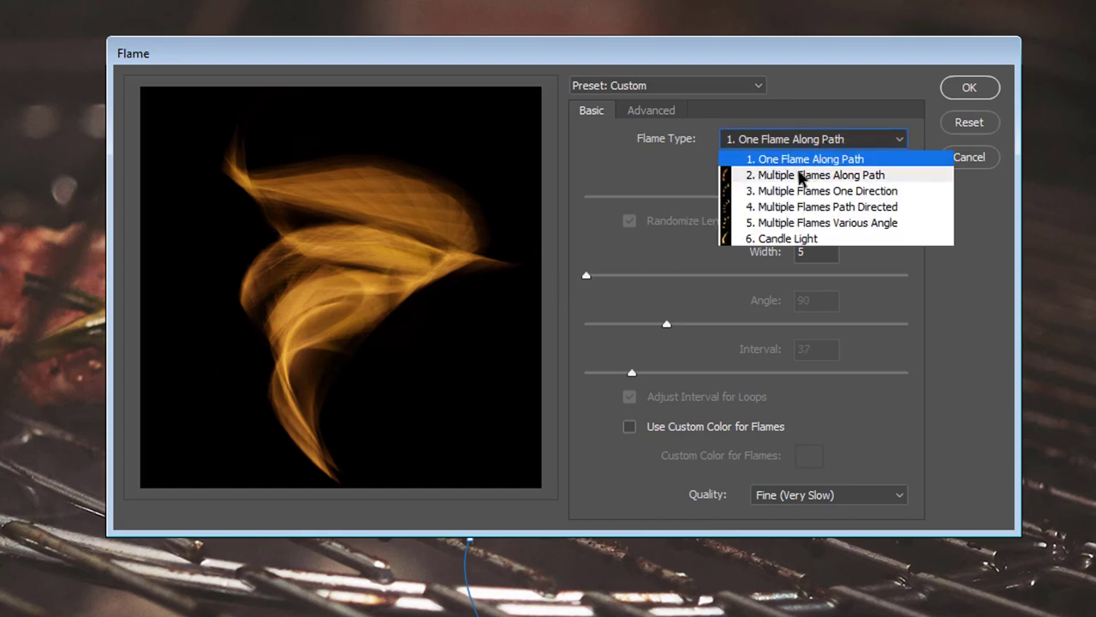
click(808, 177)
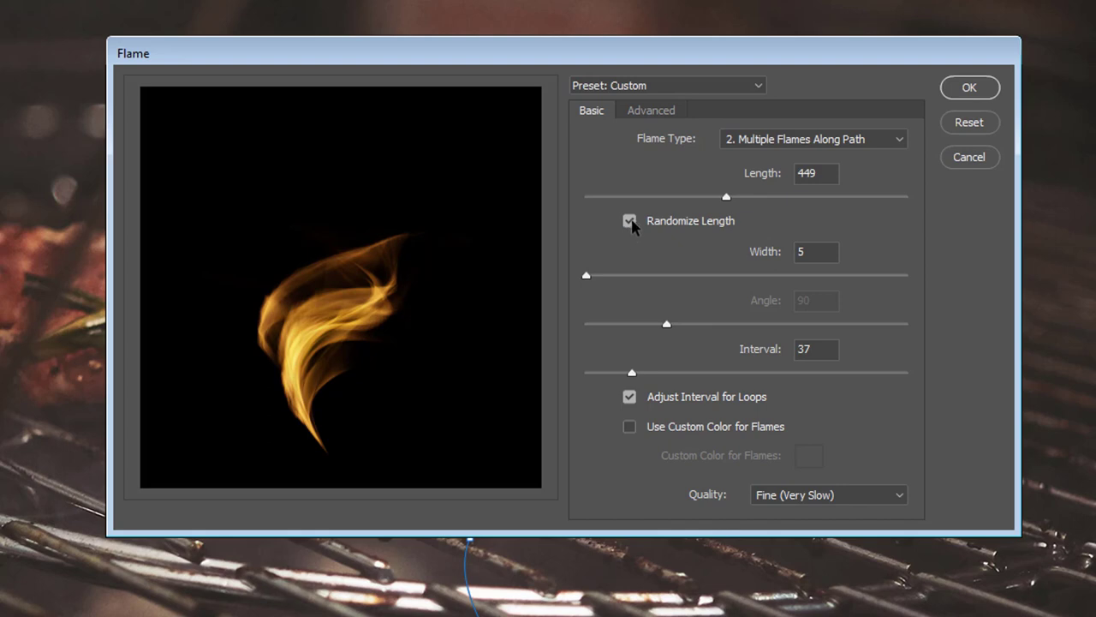
drag(728, 199, 771, 206)
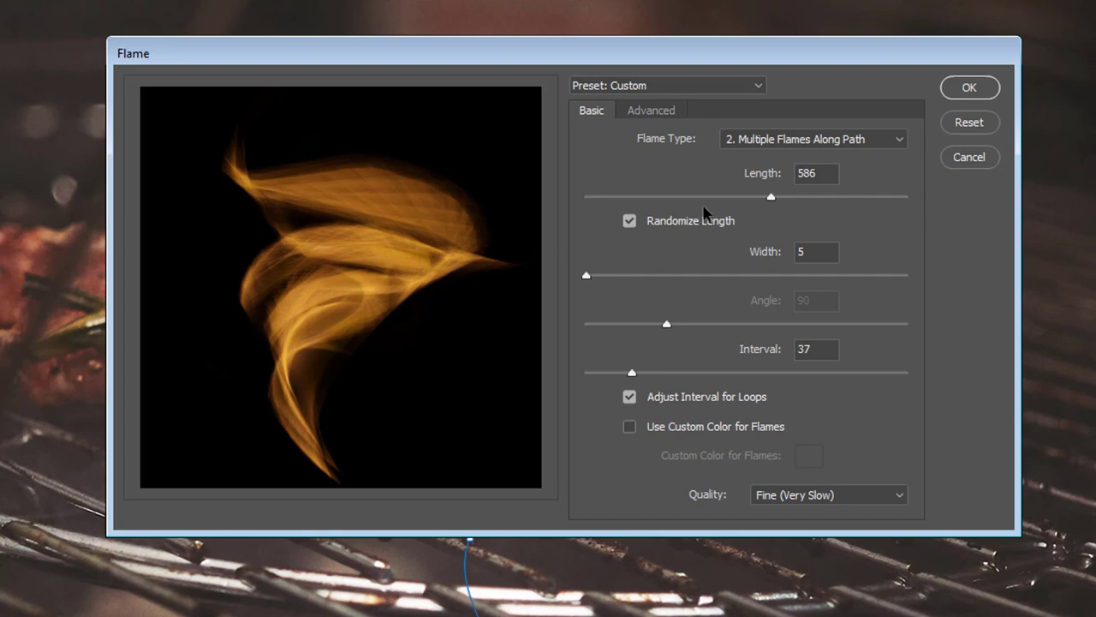
click(689, 197)
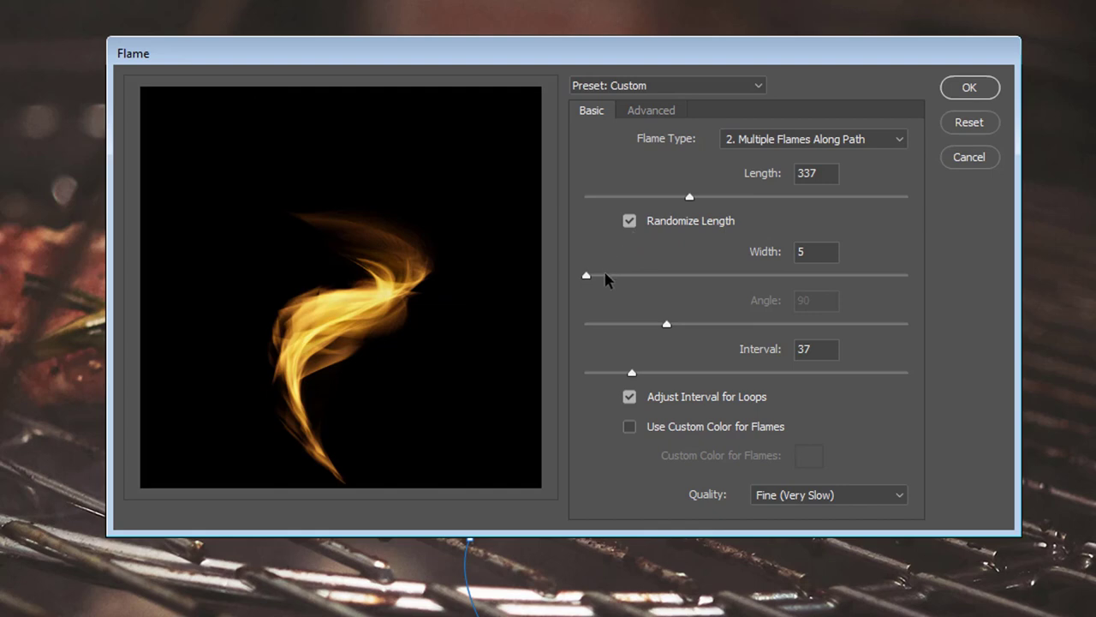
- Try flame widths of 305 and 116, and set the width to 42
click(682, 275)
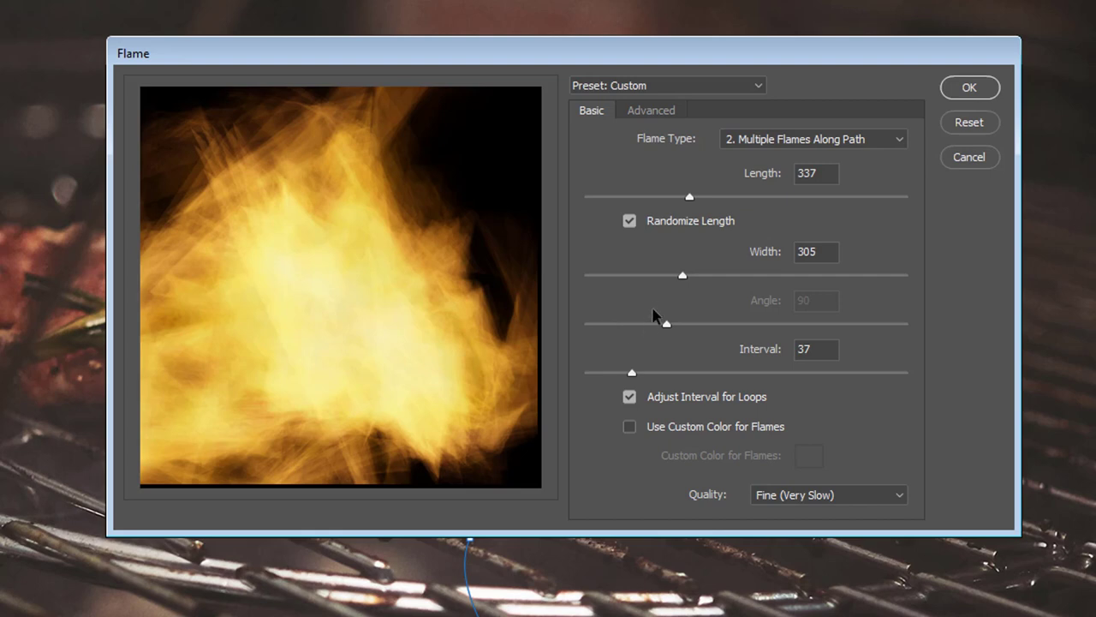
click(654, 275)
click(622, 276)
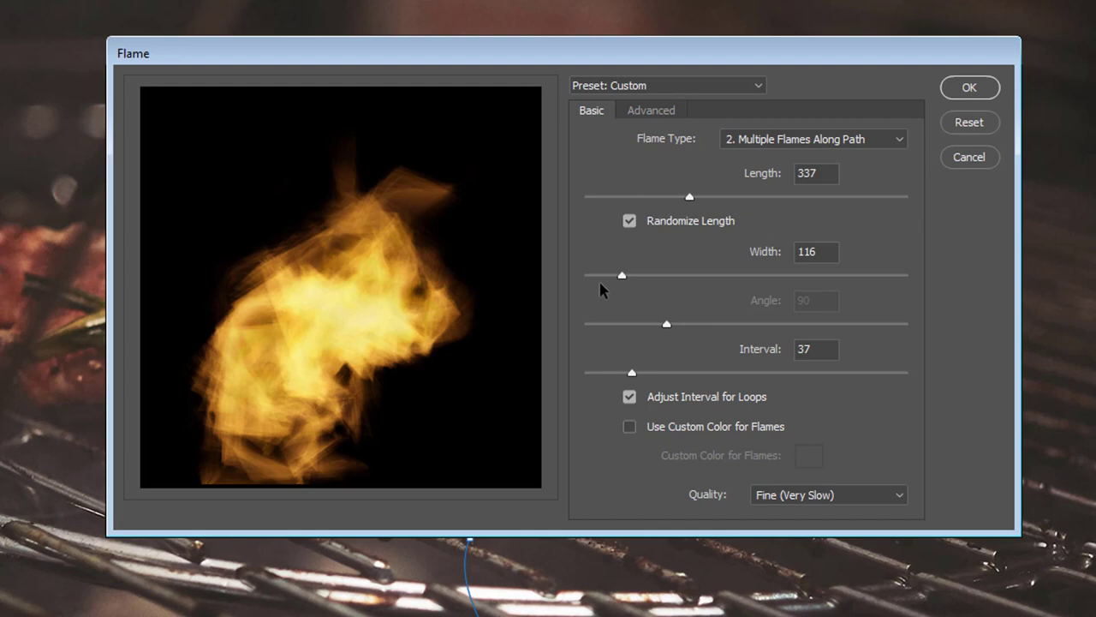
click(597, 276)
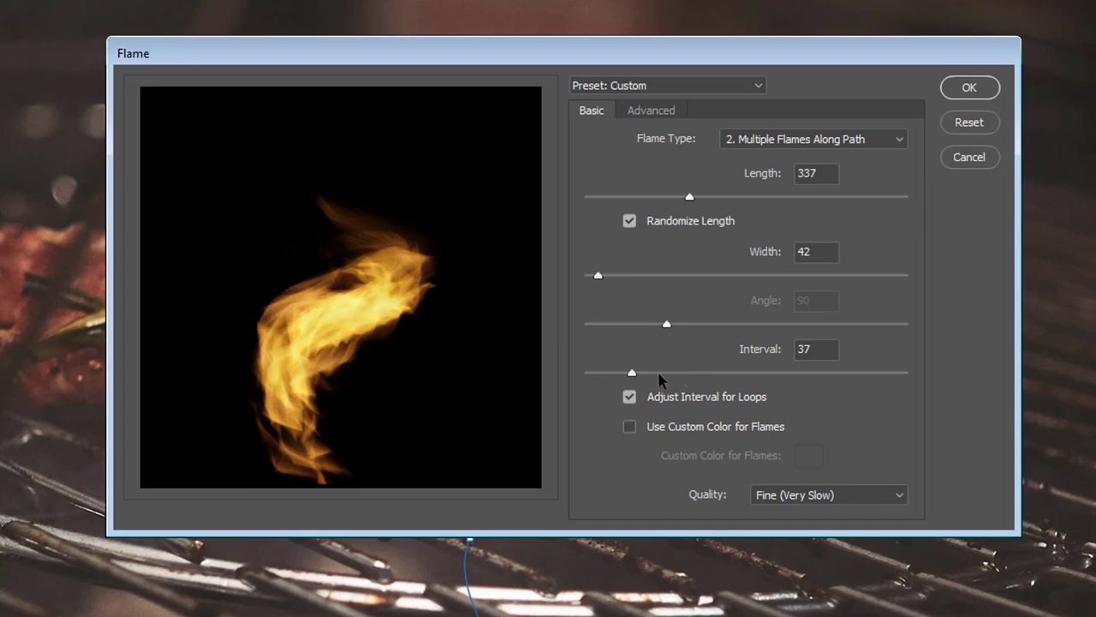
- Try flame intervals of 23 and 111, and view the advanced flame settings
click(787, 373)
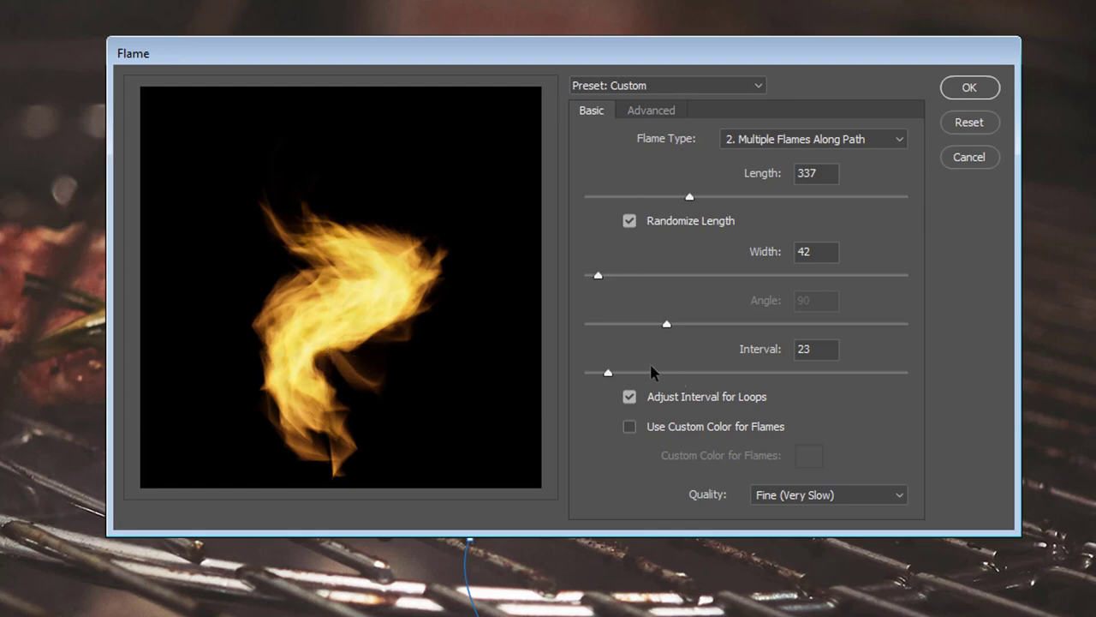
click(757, 372)
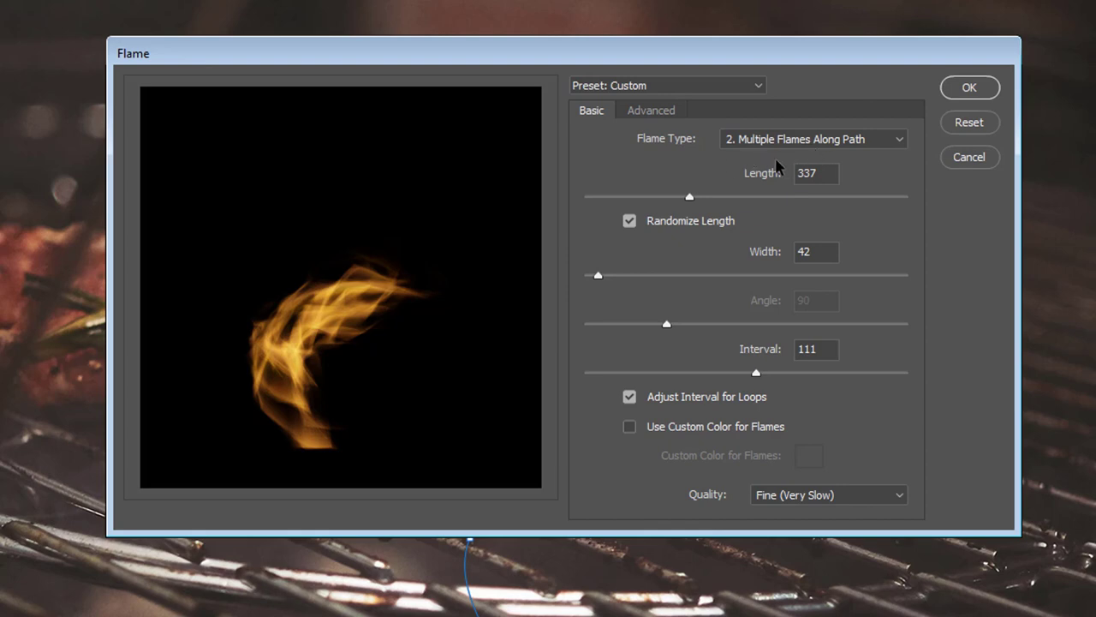
click(651, 116)
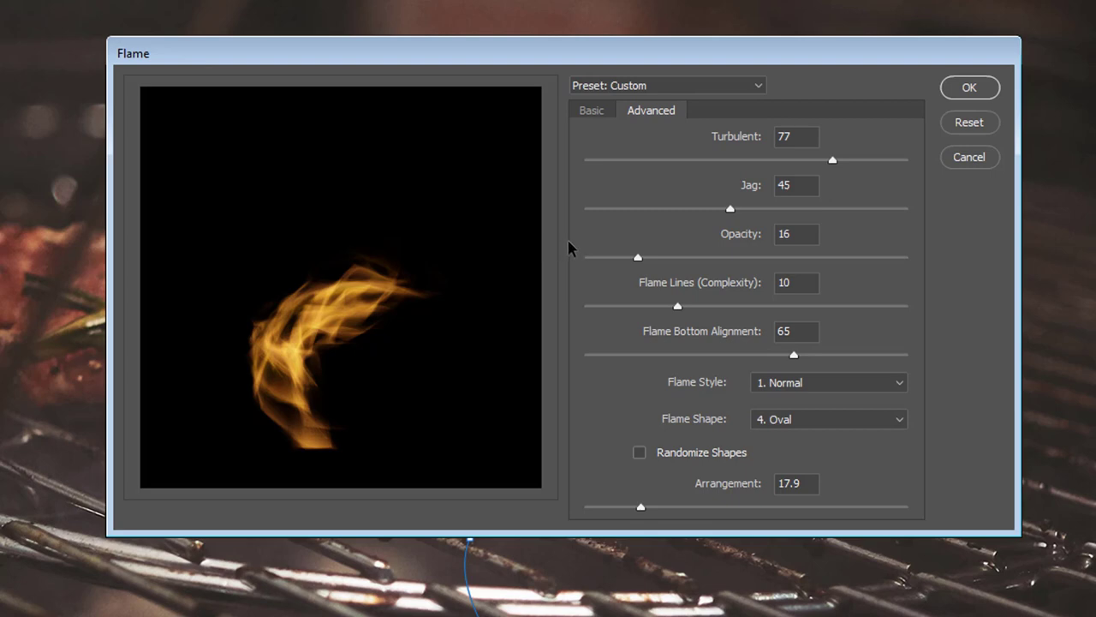
click(591, 114)
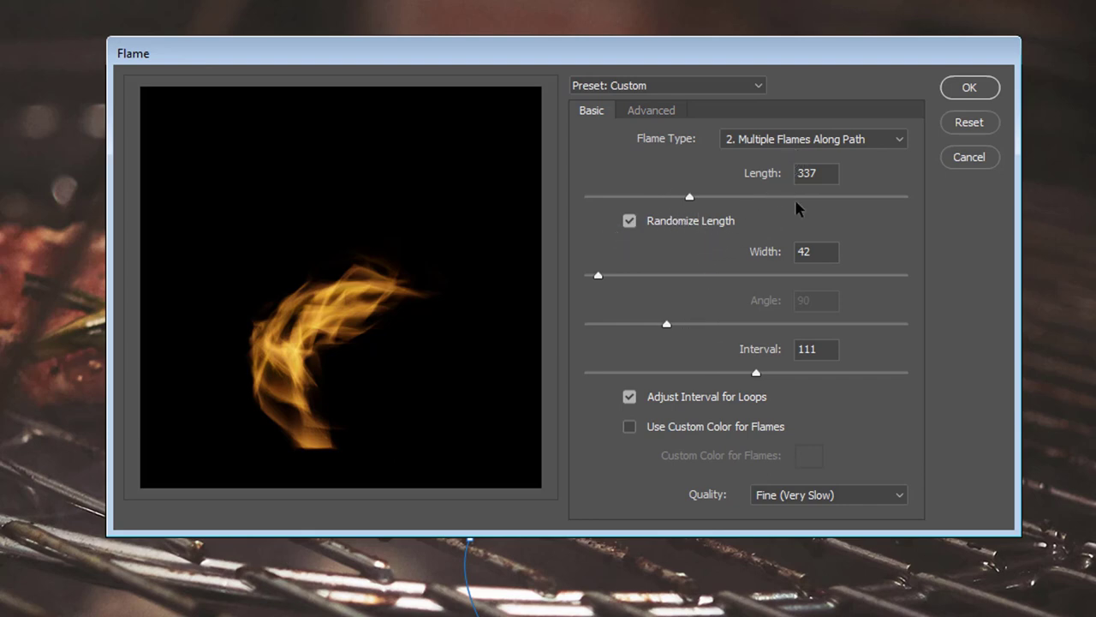
- Try intervals of 86 and 58, set the interval to 139 and render the flames along the path
click(714, 373)
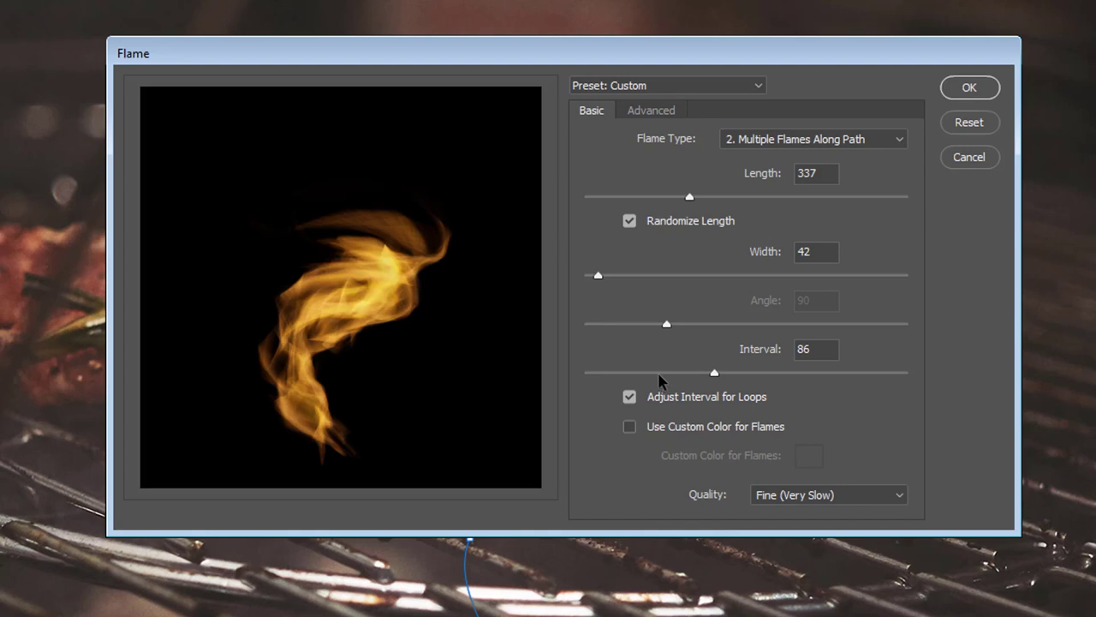
click(669, 375)
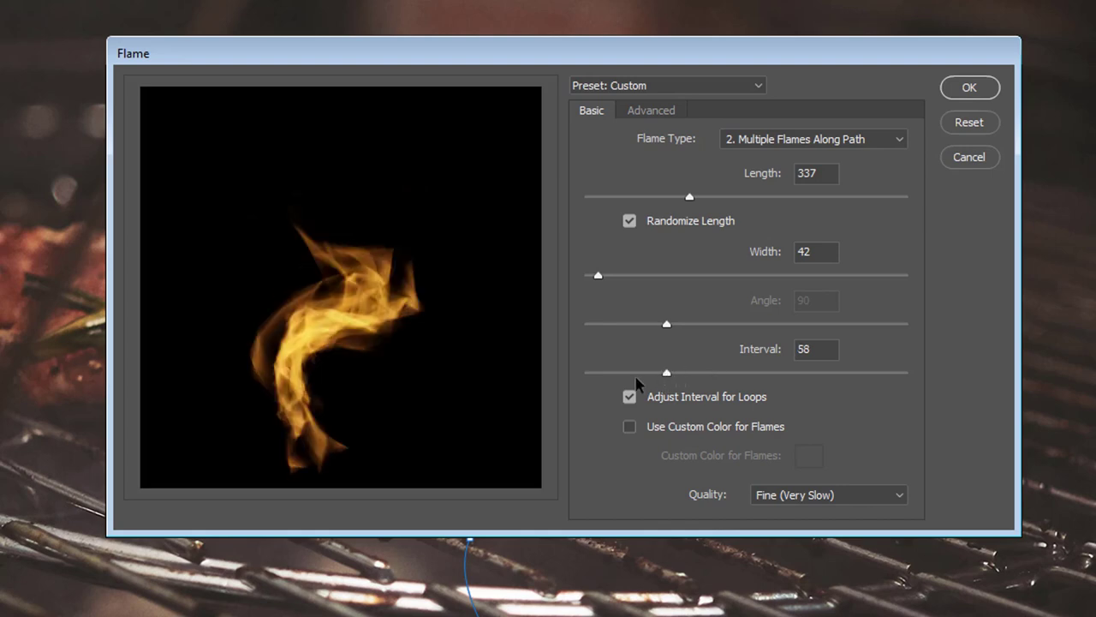
click(805, 378)
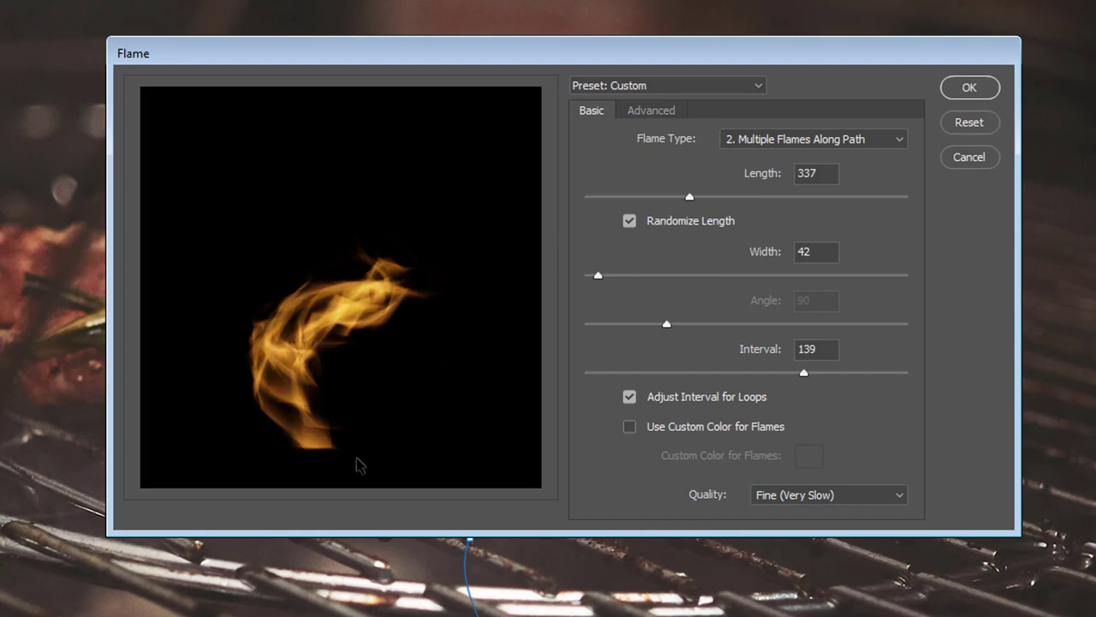
click(988, 88)
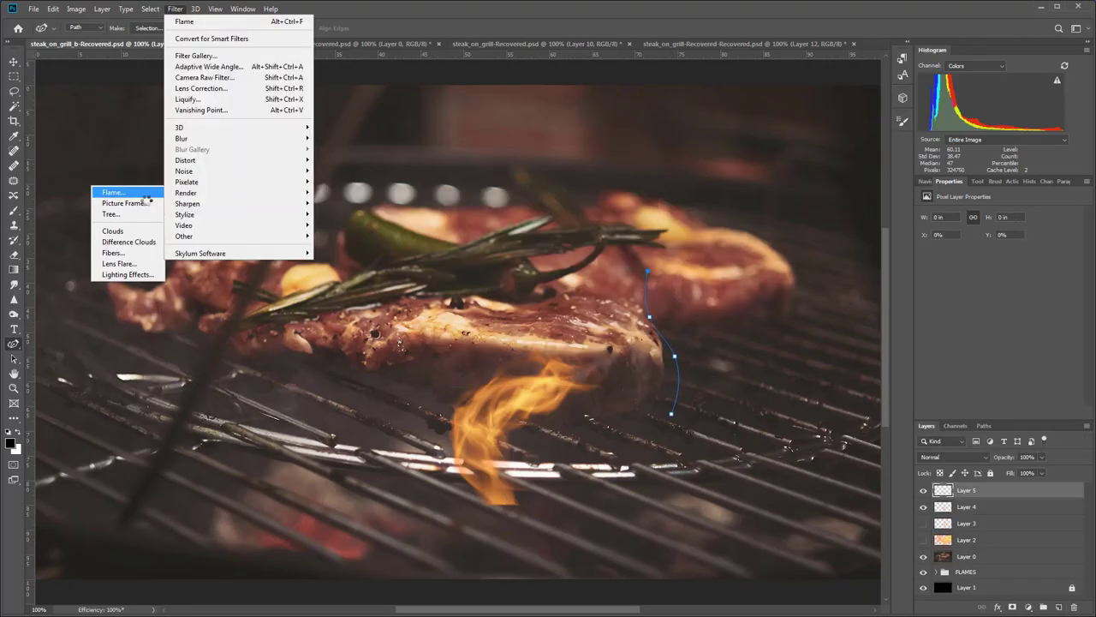
- Render Flame filter flames on Layer 5 along the wavy path at the front steak's right end
click(122, 193)
click(773, 173)
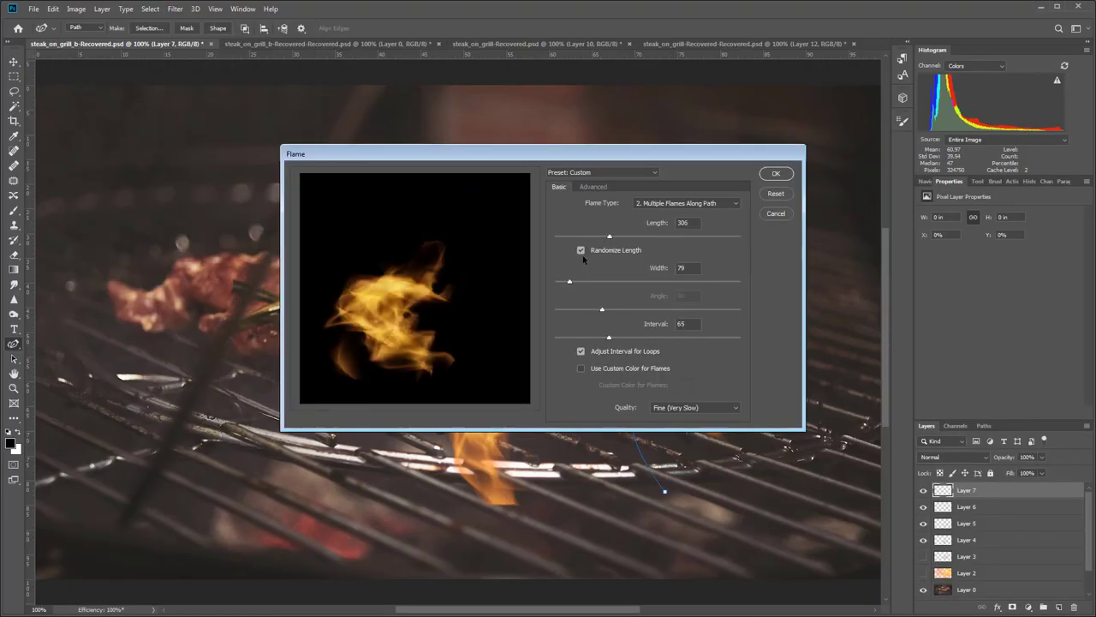
right_click(662, 406)
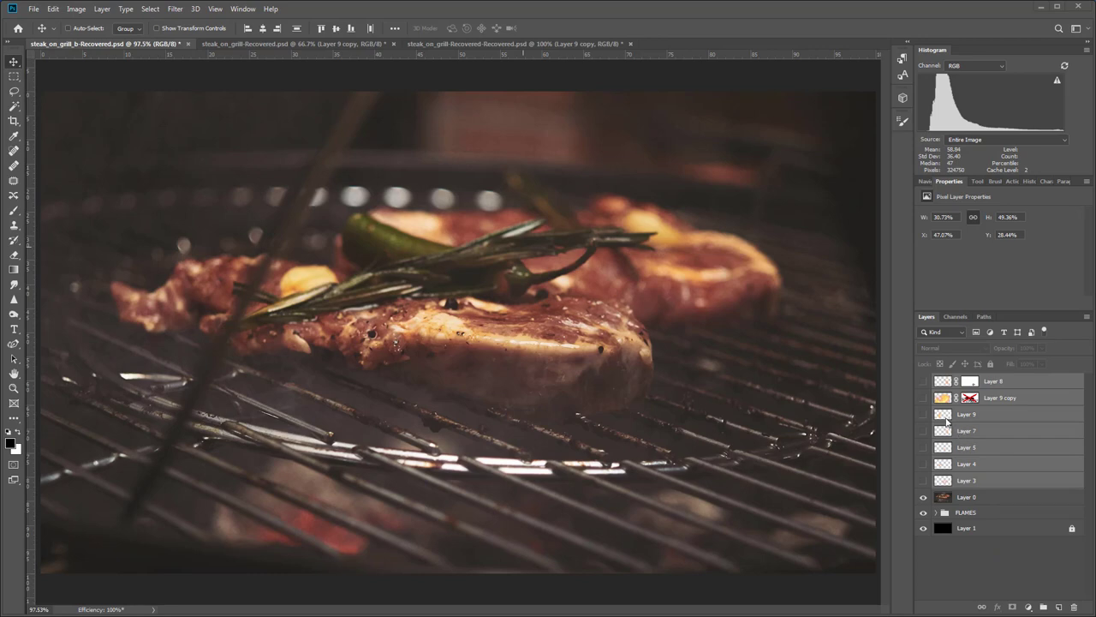
- Preview Layer 8, Layer 9 copy, Layer 9 and Layer 7 one at a time, hiding each again
click(922, 385)
click(923, 385)
click(923, 399)
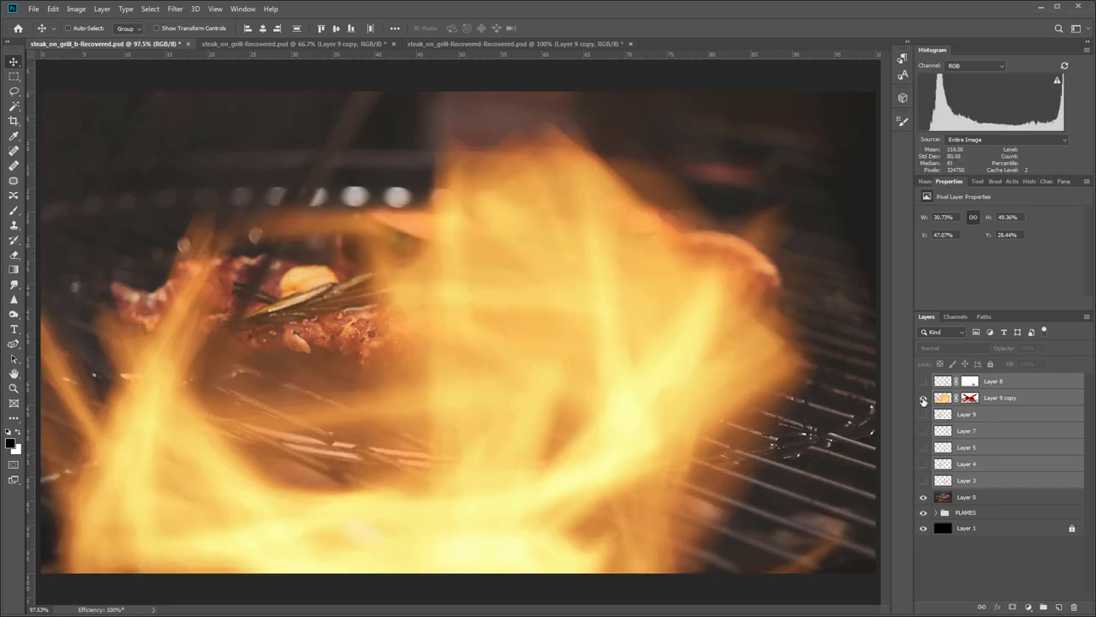
click(923, 401)
click(923, 414)
click(922, 414)
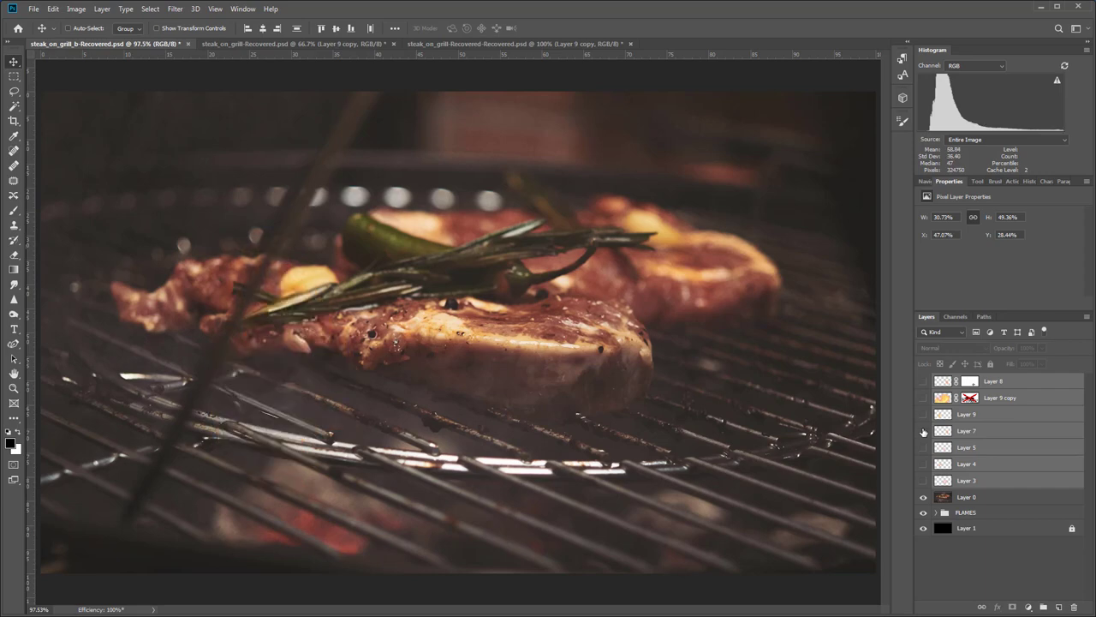
click(923, 431)
click(922, 431)
- Show the flame layer Layer 8 and delete its layer mask
click(923, 381)
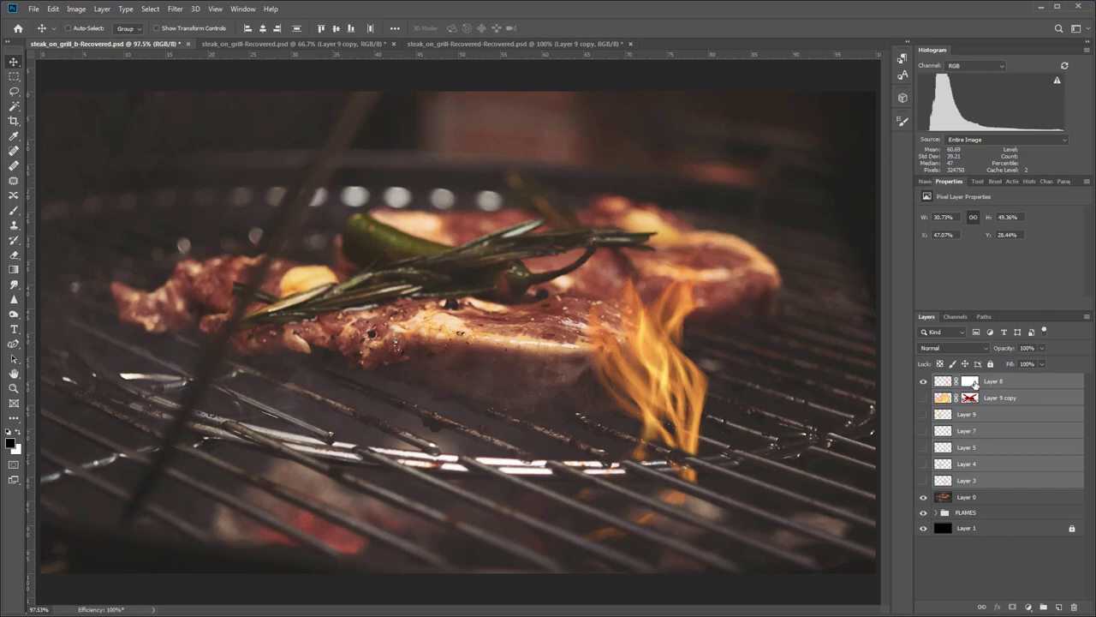
click(974, 385)
right_click(974, 385)
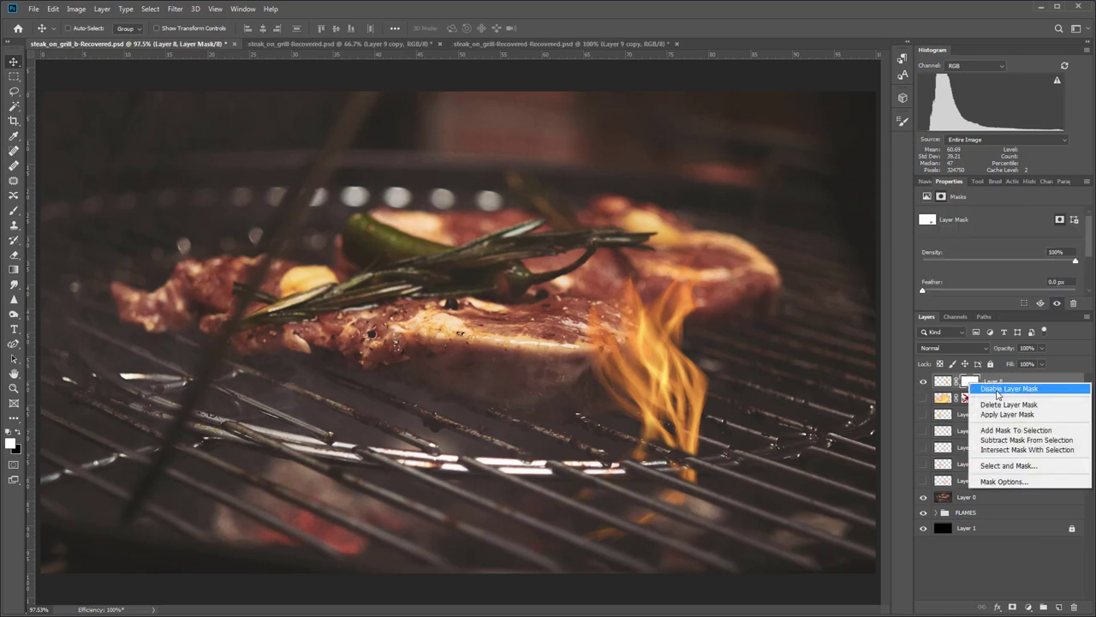
click(1006, 415)
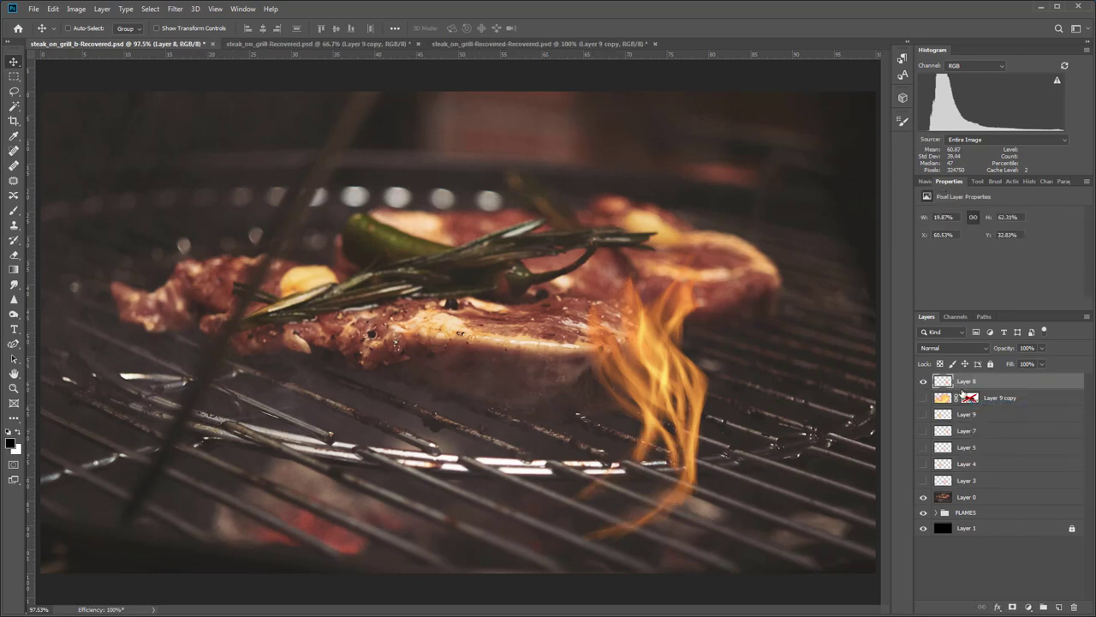
- Move the Layer 8 flames slightly up and to the right, and add a white layer mask to Layer 8
click(923, 382)
mouse_move(660, 390)
mouse_down()
mouse_move(653, 377)
mouse_move(507, 341)
mouse_move(557, 339)
mouse_move(634, 362)
mouse_move(658, 386)
mouse_move(665, 376)
mouse_up()
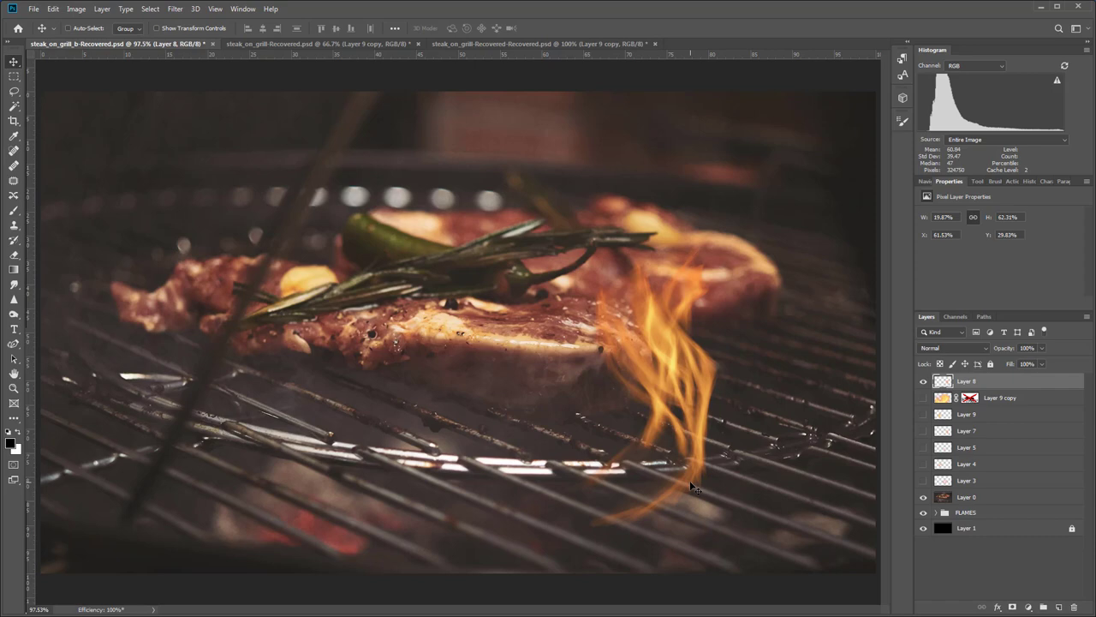
click(1013, 607)
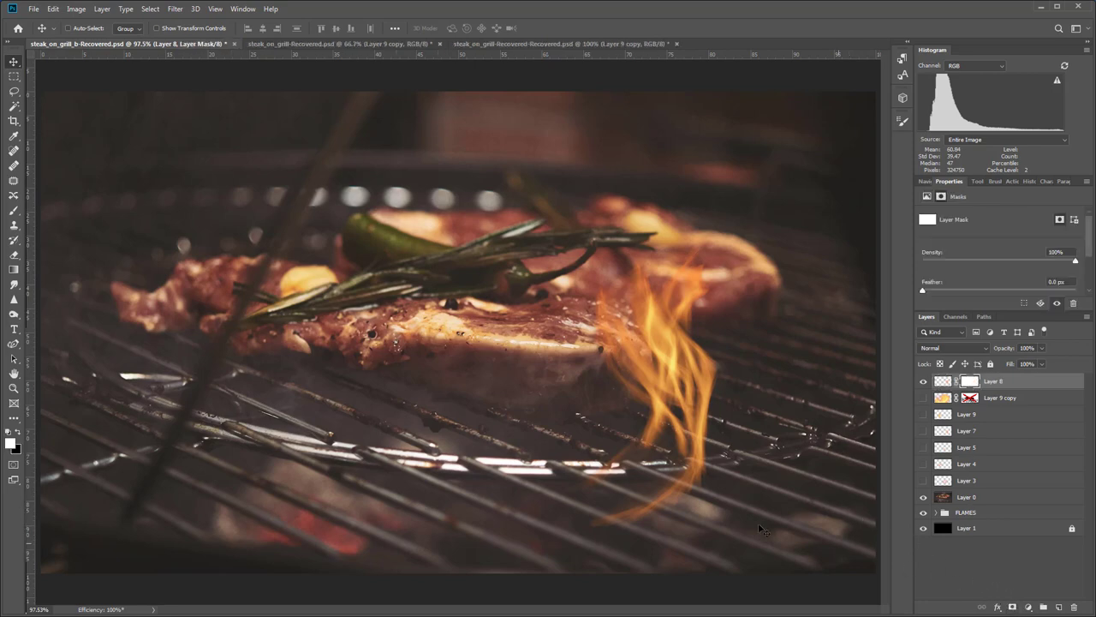
- Choose the Brush tool with black as the foreground color and adjust the brush size for painting on the Layer 8 mask
click(18, 434)
click(11, 215)
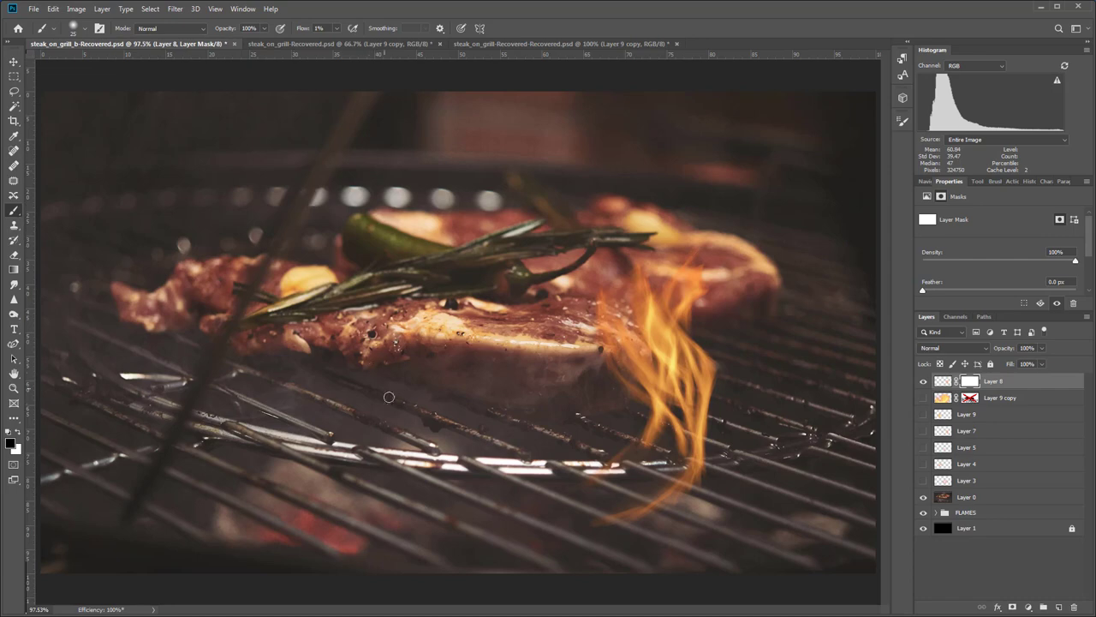
key(bracketright)
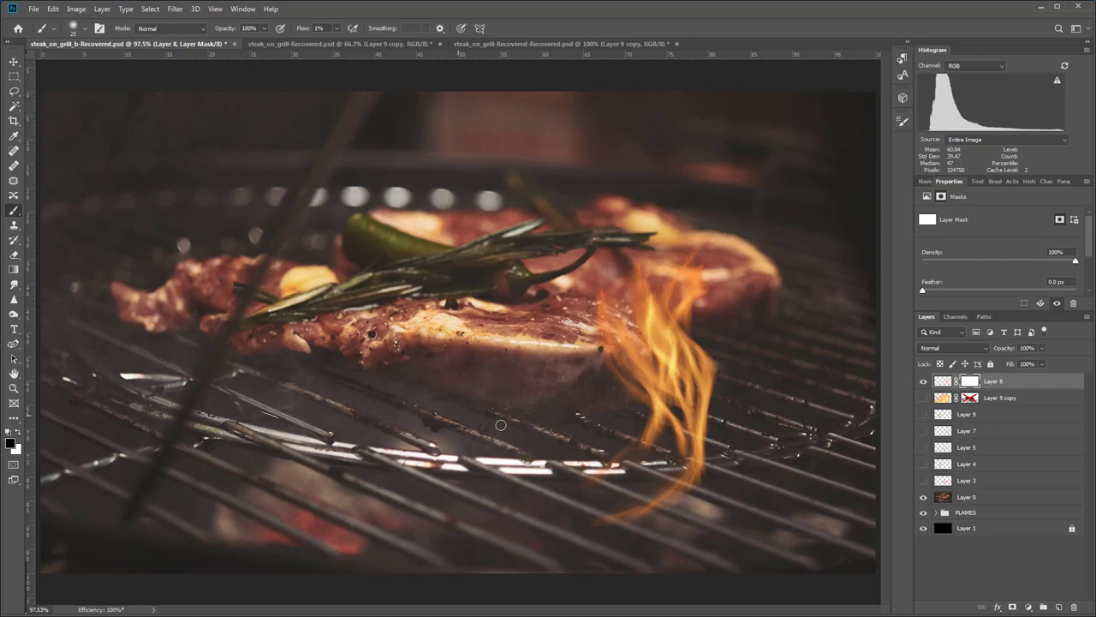
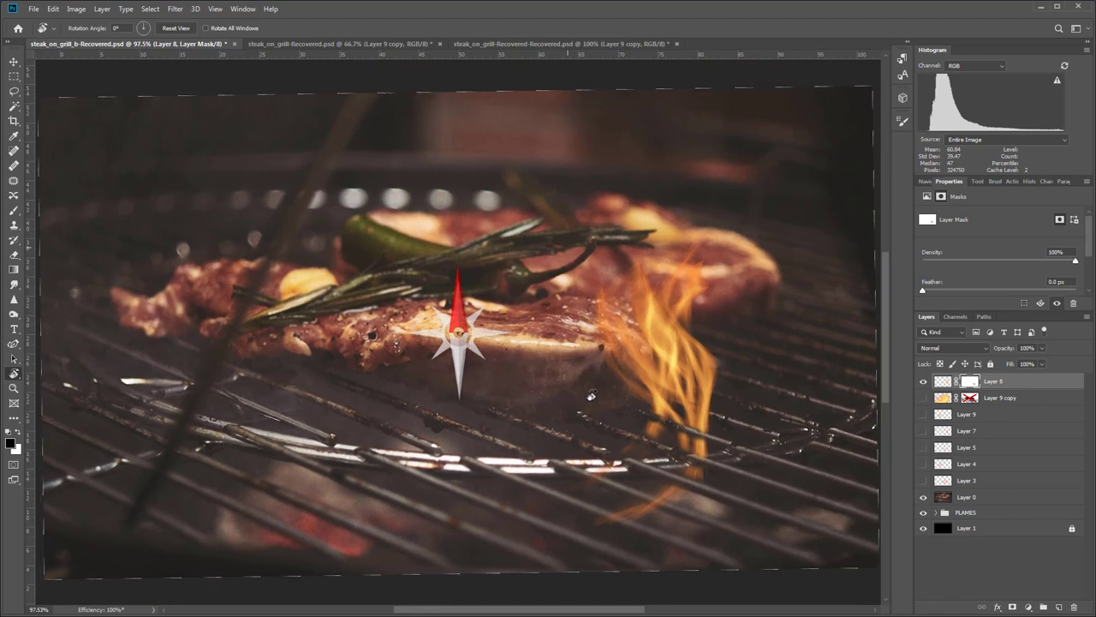
- Try rotating the canvas view to -58° and -15°, and reset the rotation
key(r)
click(177, 28)
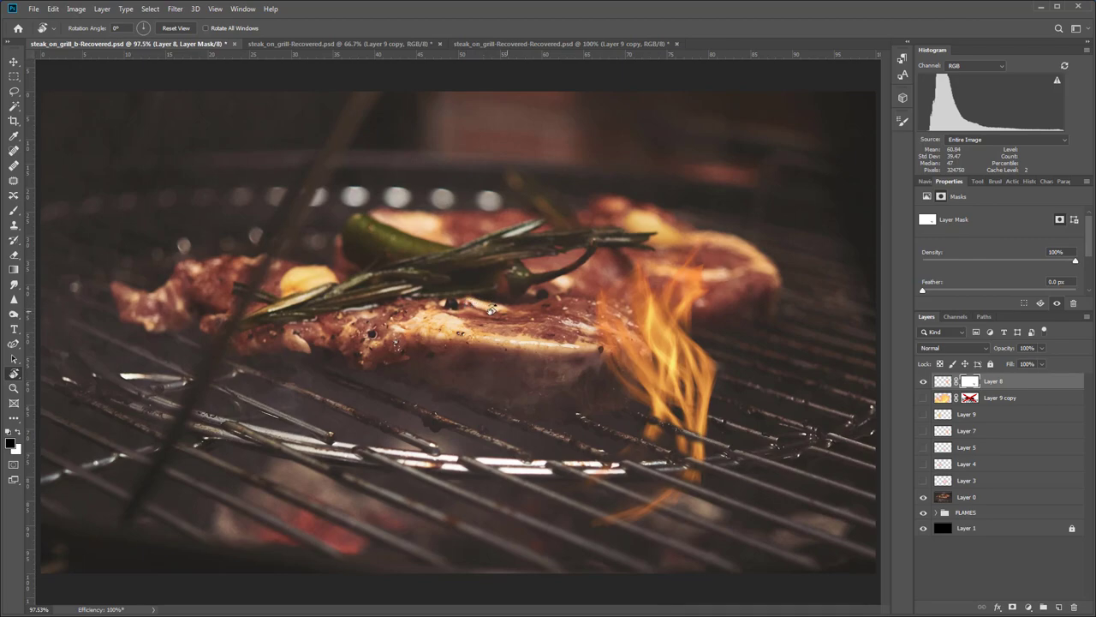
drag(541, 320, 498, 223)
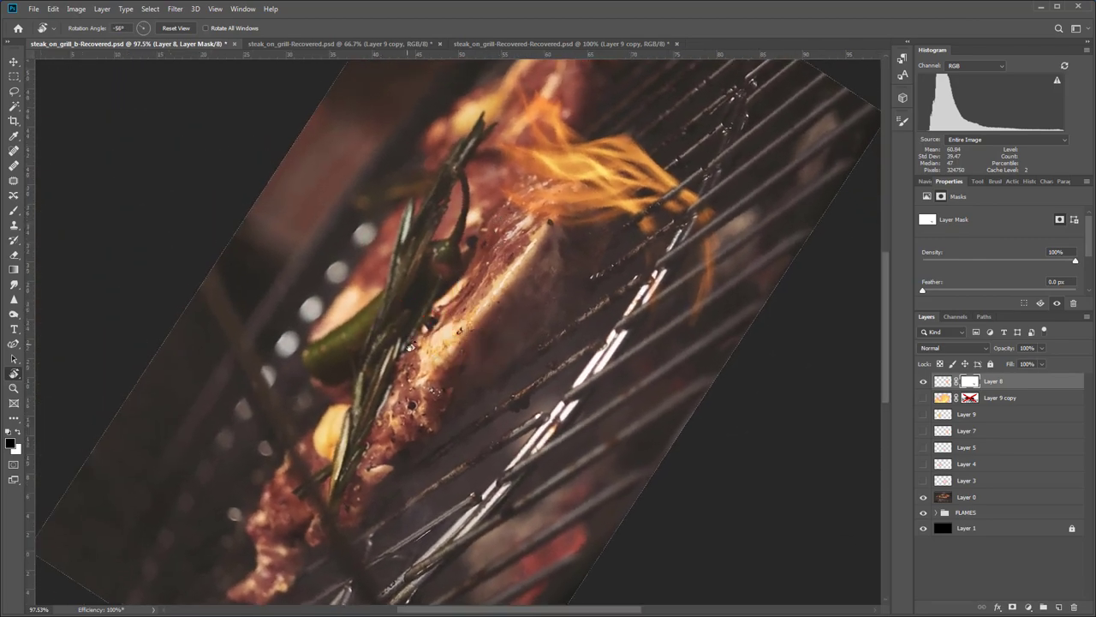
drag(529, 222, 591, 284)
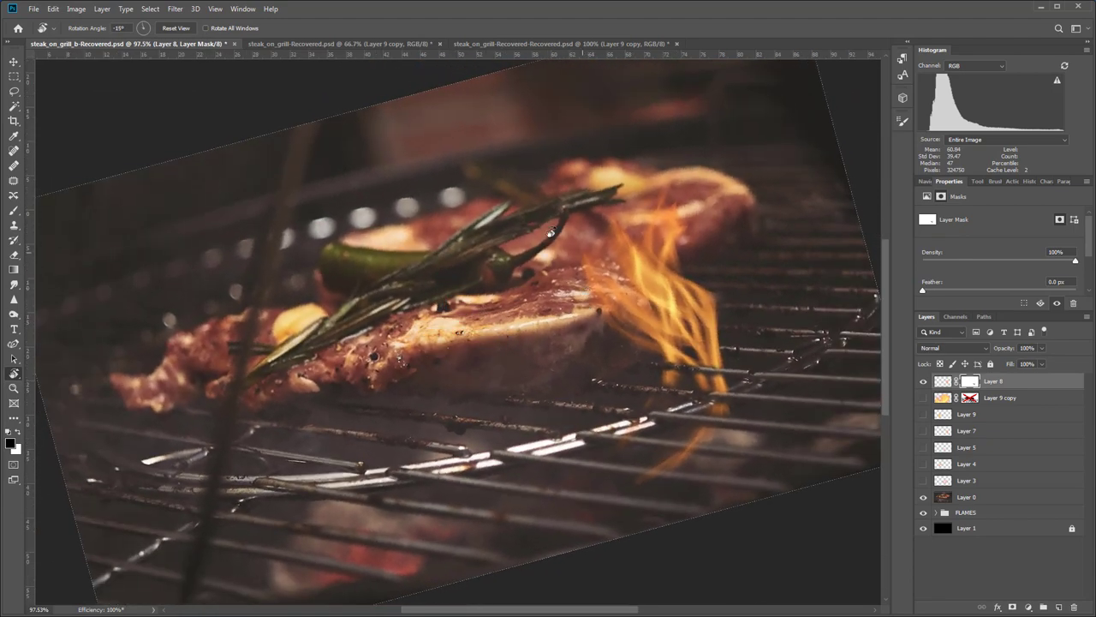
click(184, 31)
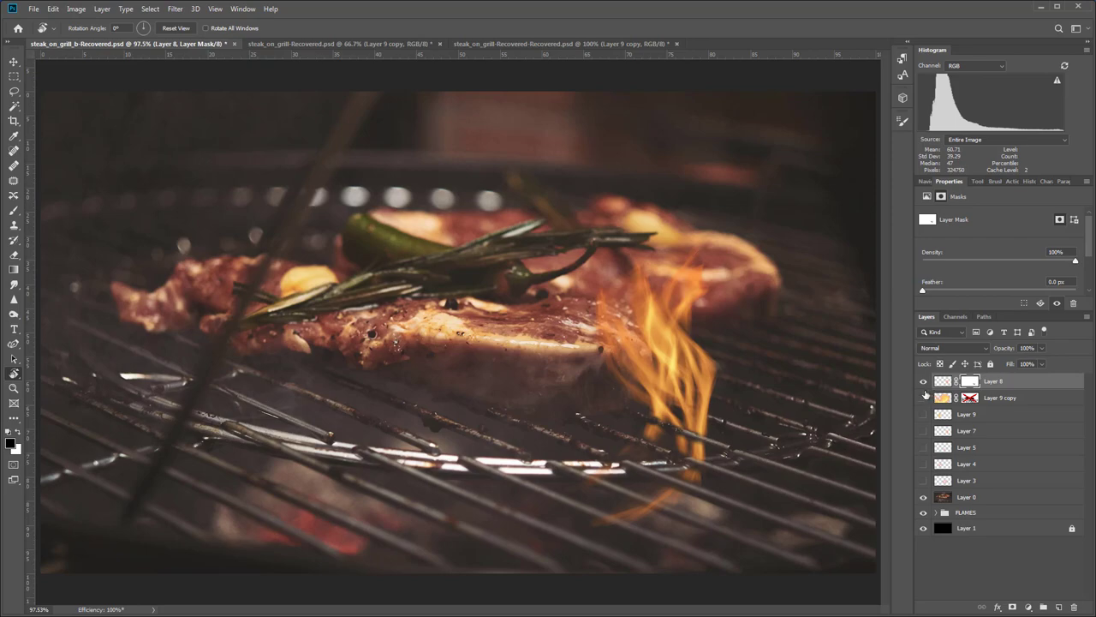
- Switch between the image and the standalone view of the Layer 8 mask to check the painted strokes
alt+click(969, 386)
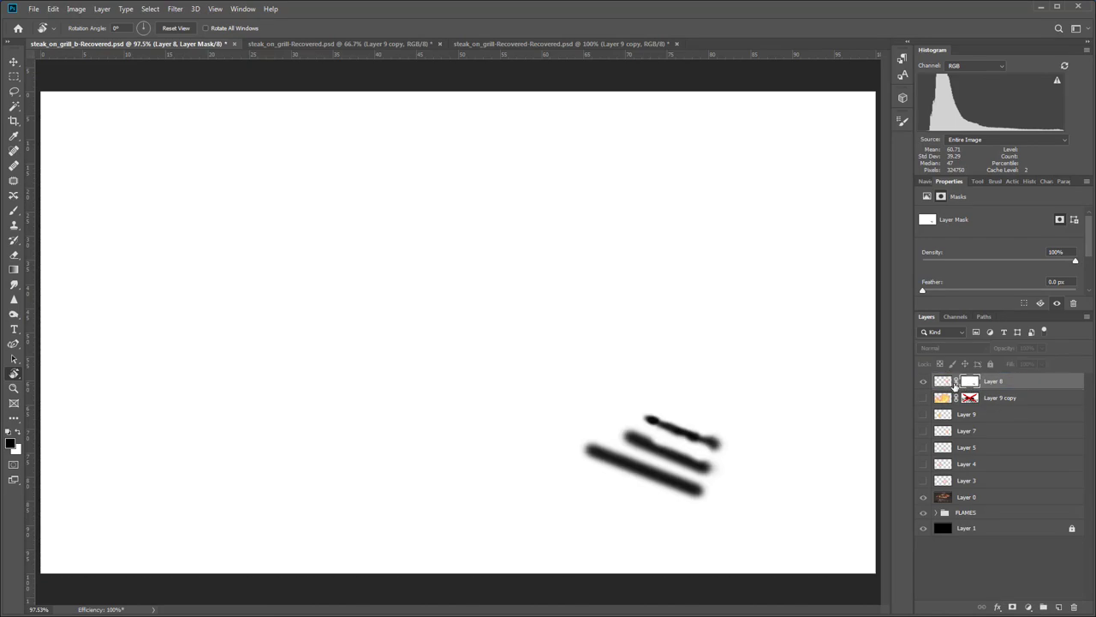
alt+click(970, 383)
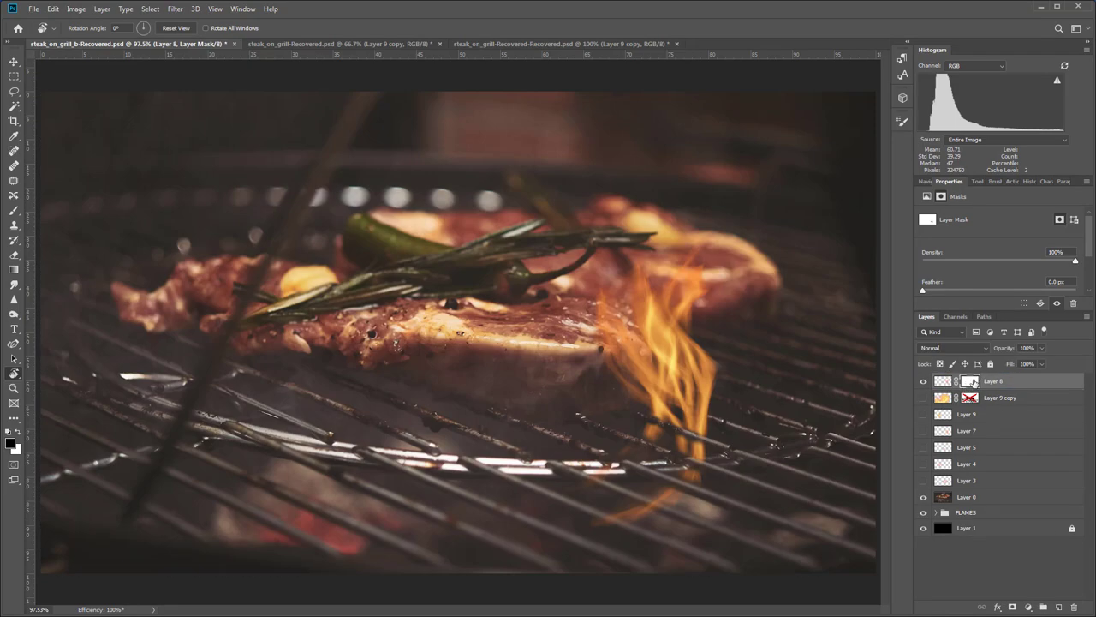
alt+click(970, 384)
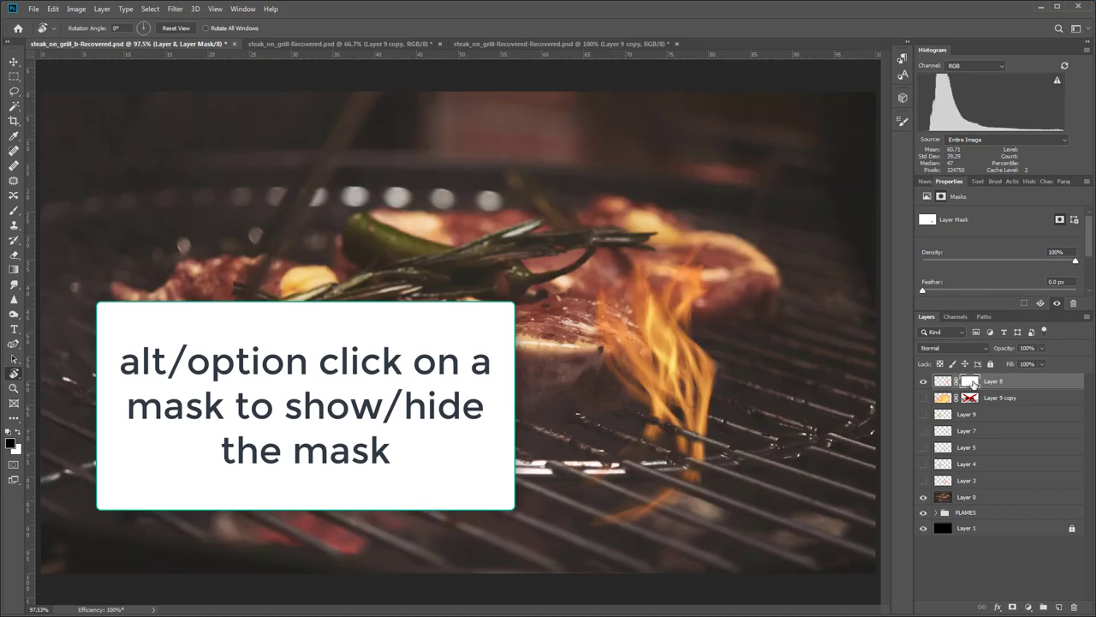
alt+click(971, 384)
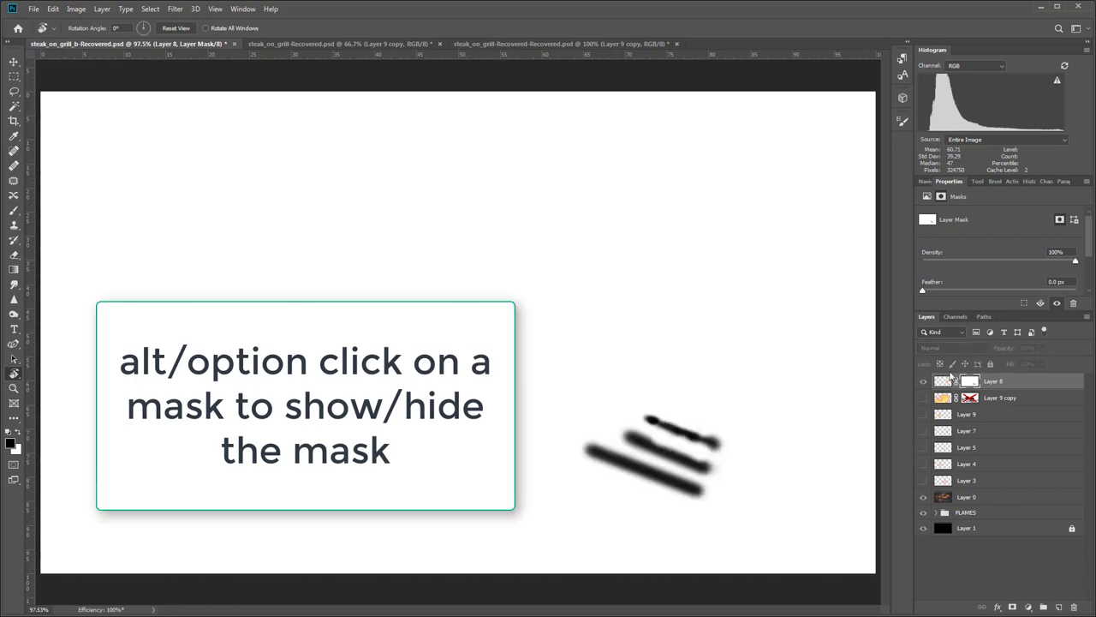
- Set the brush flow to 1%, enlarge the brush and build up two separate gray test strokes in the Layer 8 mask's upper-left area
click(13, 212)
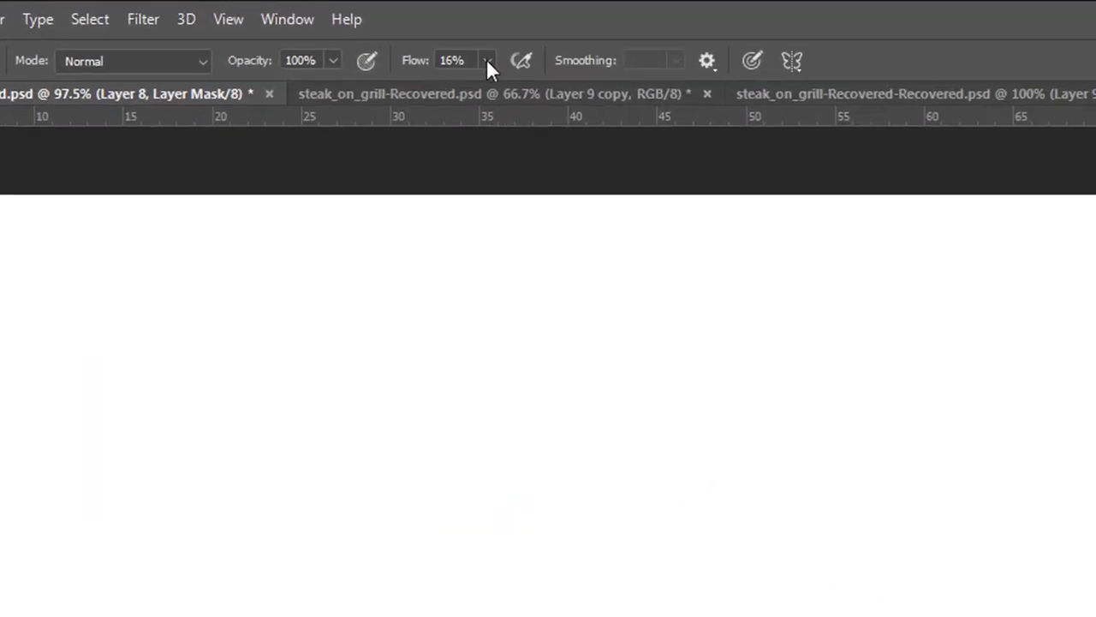
click(393, 40)
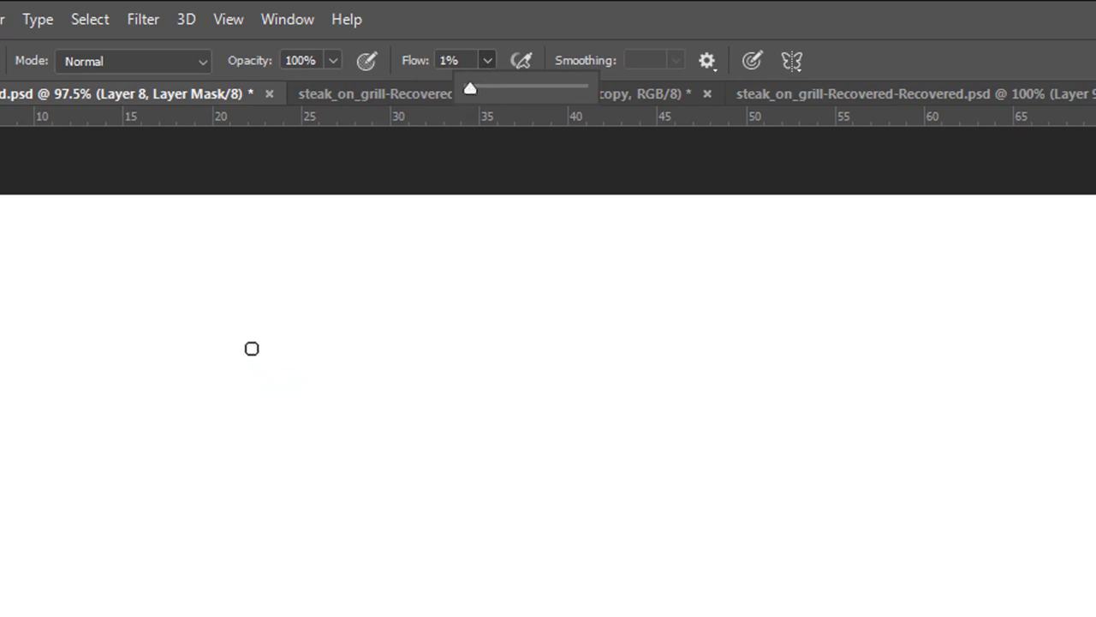
click(252, 353)
key(bracketright)
key(bracketright)
key(bracketright)
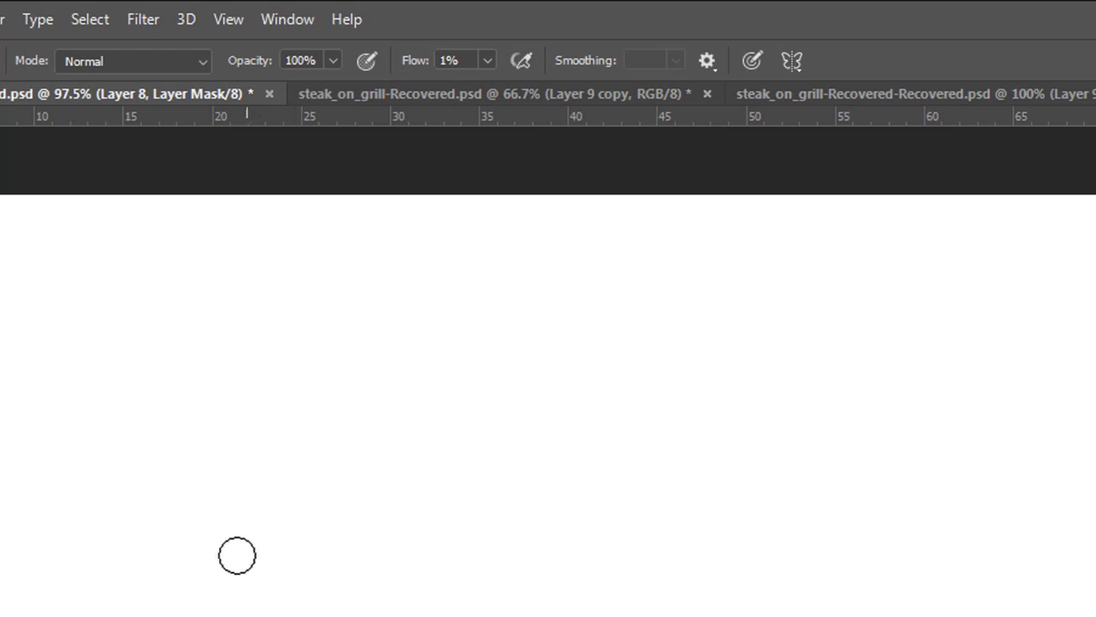
click(229, 574)
shift+click(298, 472)
mouse_move(240, 559)
mouse_down()
mouse_move(293, 482)
mouse_move(226, 589)
mouse_move(307, 449)
mouse_move(239, 576)
mouse_move(301, 511)
mouse_up()
mouse_move(351, 599)
mouse_down()
mouse_move(414, 472)
mouse_move(362, 580)
mouse_move(399, 502)
mouse_up()
- Set the brush opacity to 50%, paint a gray test stroke on the Layer 8 mask and return to the image view
click(330, 61)
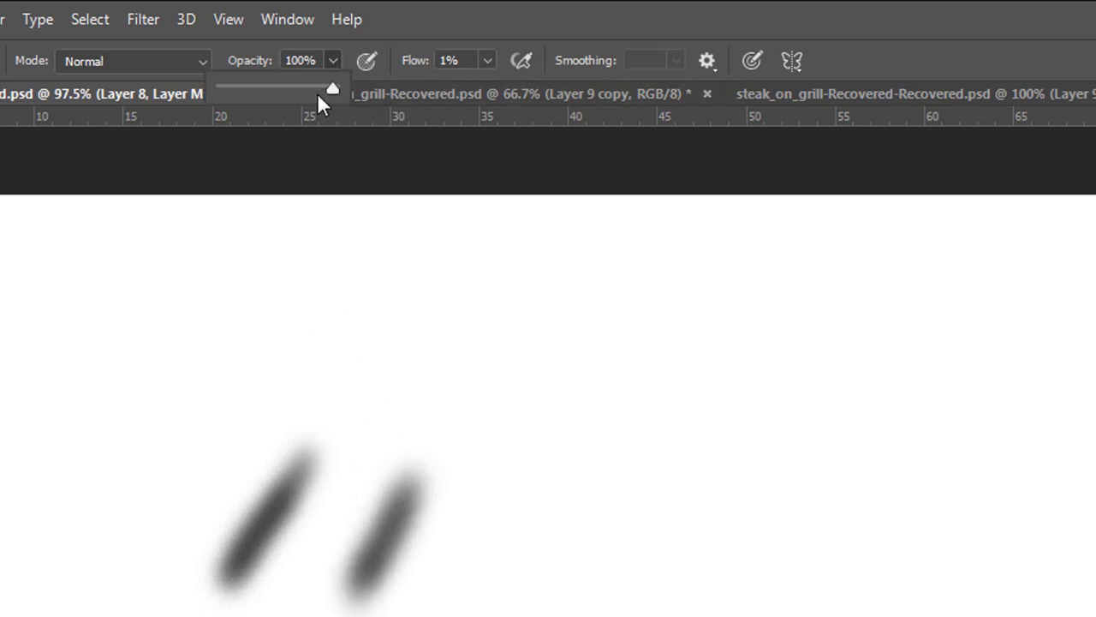
drag(319, 88, 271, 89)
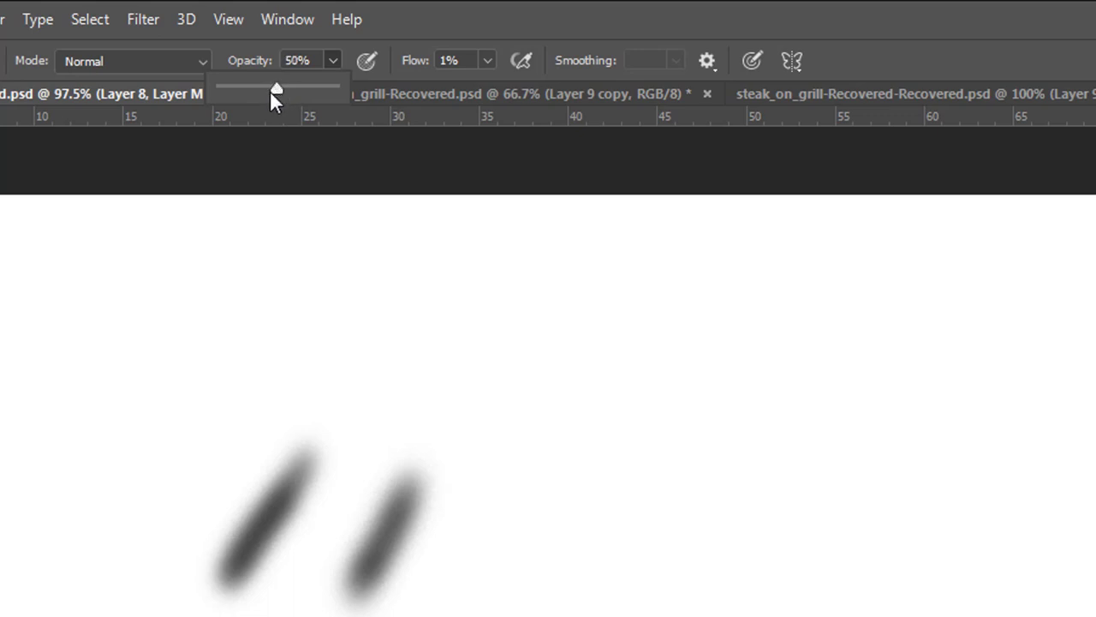
mouse_move(570, 359)
mouse_down()
mouse_move(628, 311)
mouse_move(562, 355)
mouse_move(654, 308)
mouse_move(614, 311)
mouse_move(530, 367)
mouse_up()
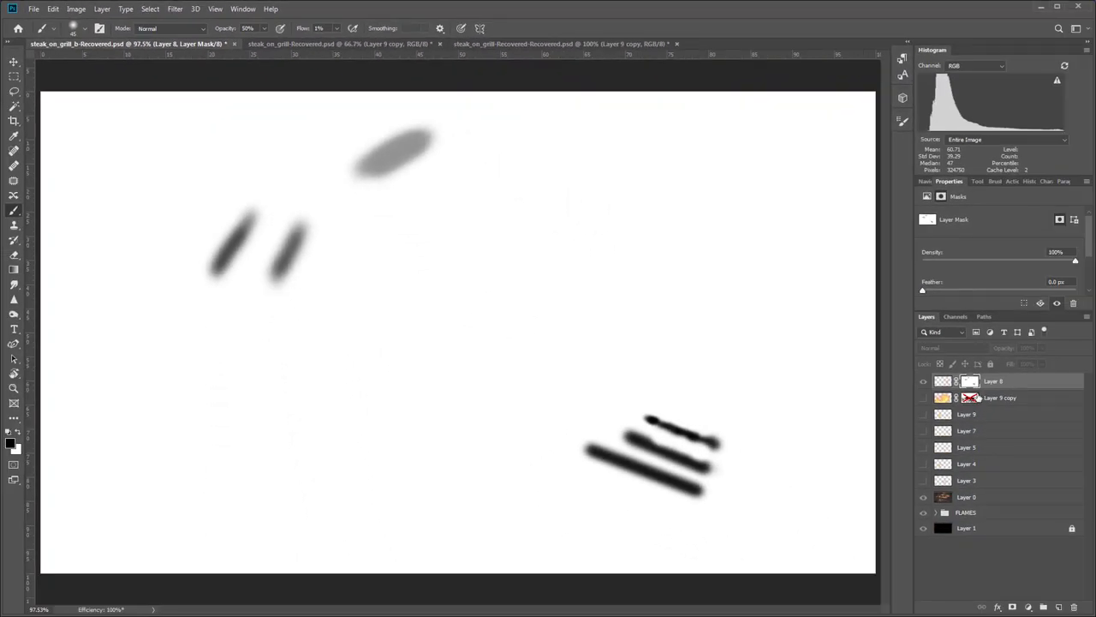
alt+click(969, 382)
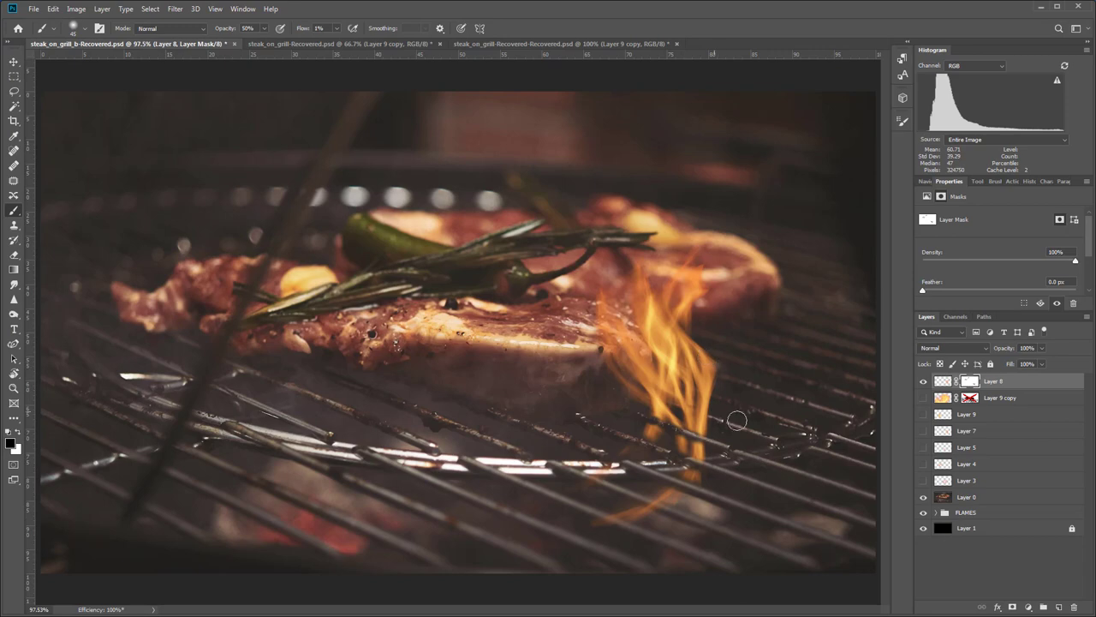
- Swap the foreground and background colors, leaving black in front, and set the brush to 100% opacity and 25 px
click(18, 433)
key(x)
click(262, 29)
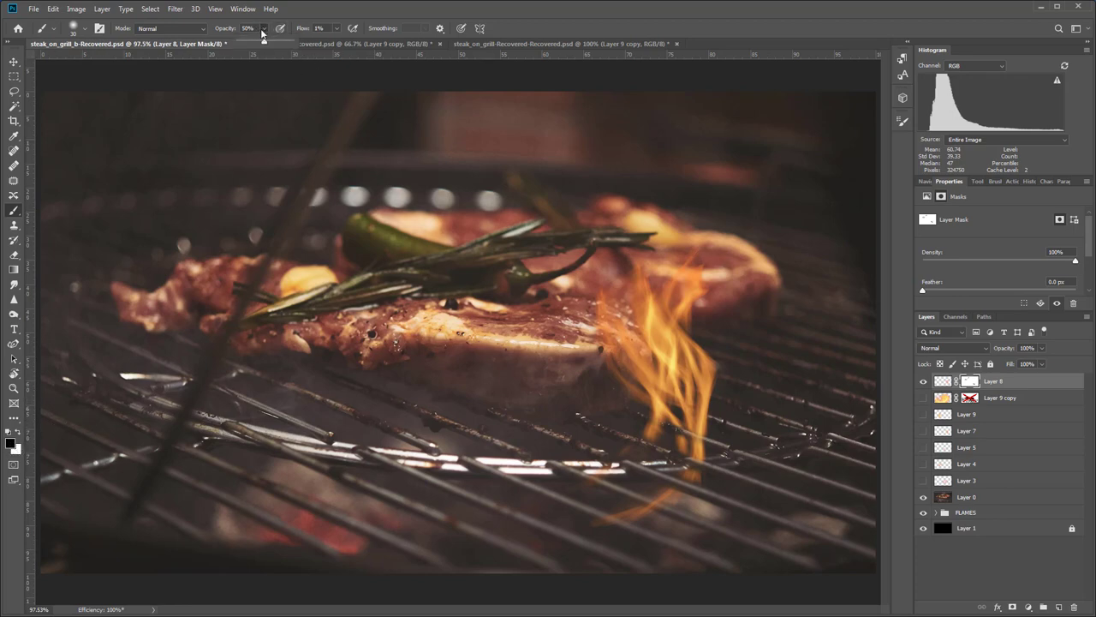
drag(266, 43, 301, 41)
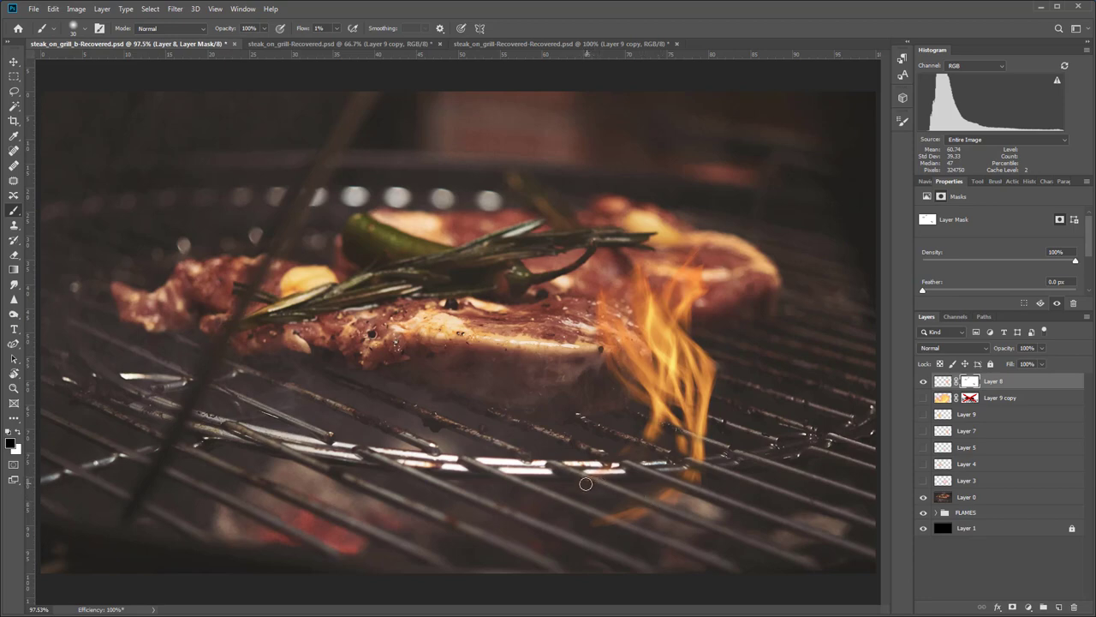
key(bracketleft)
click(923, 399)
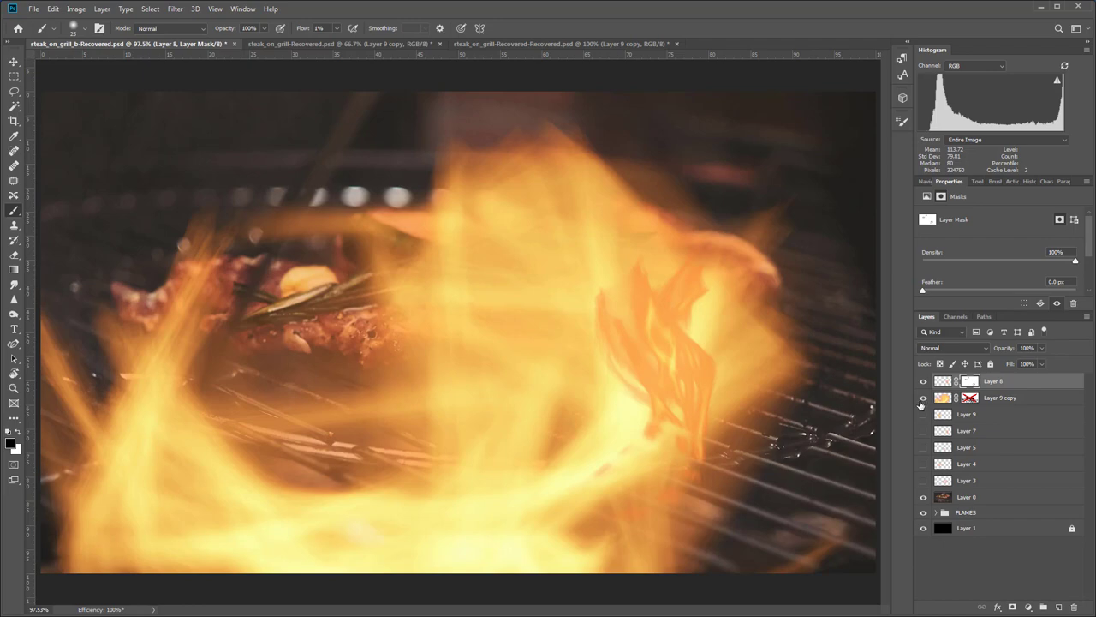
alt+click(971, 399)
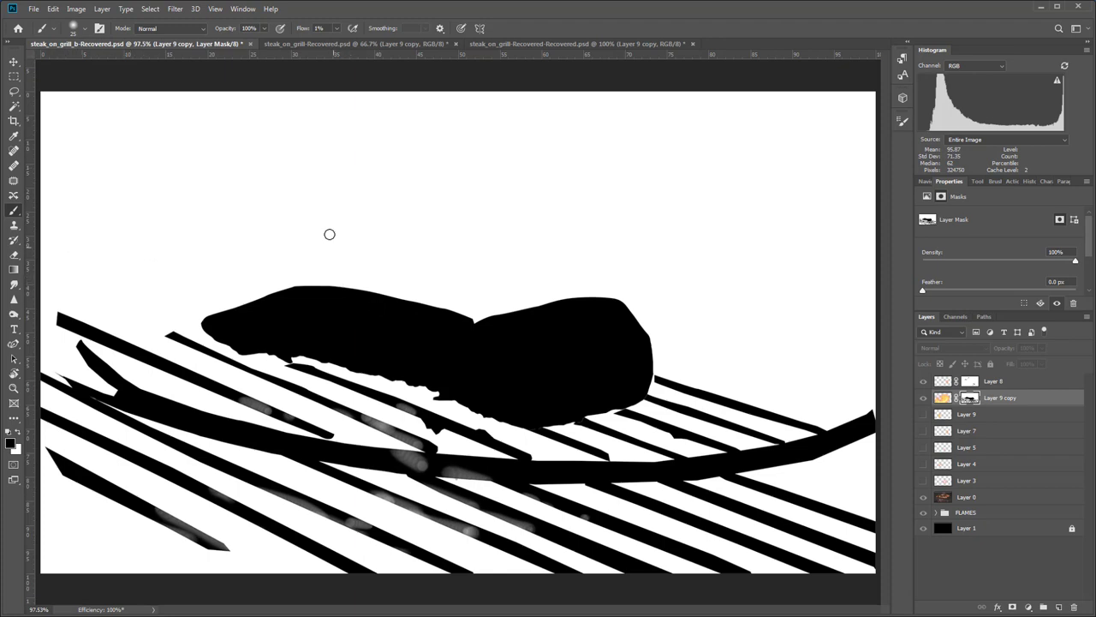
mouse_move(274, 174)
mouse_down()
mouse_move(320, 164)
mouse_move(289, 163)
mouse_up()
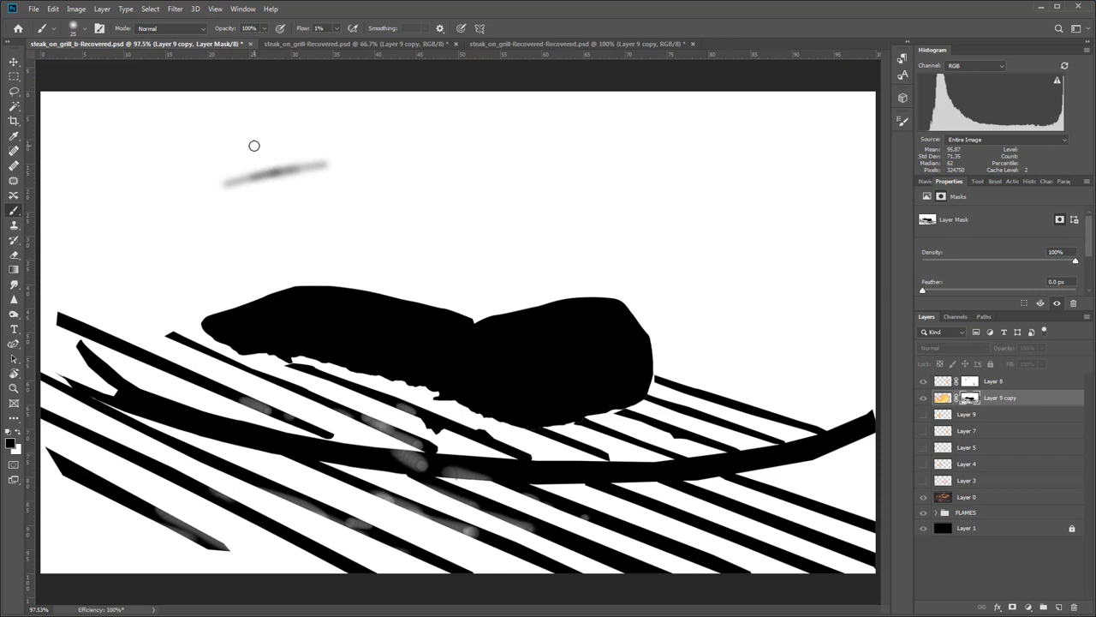
key(ctrl+z)
key(ctrl+z)
key(ctrl+z)
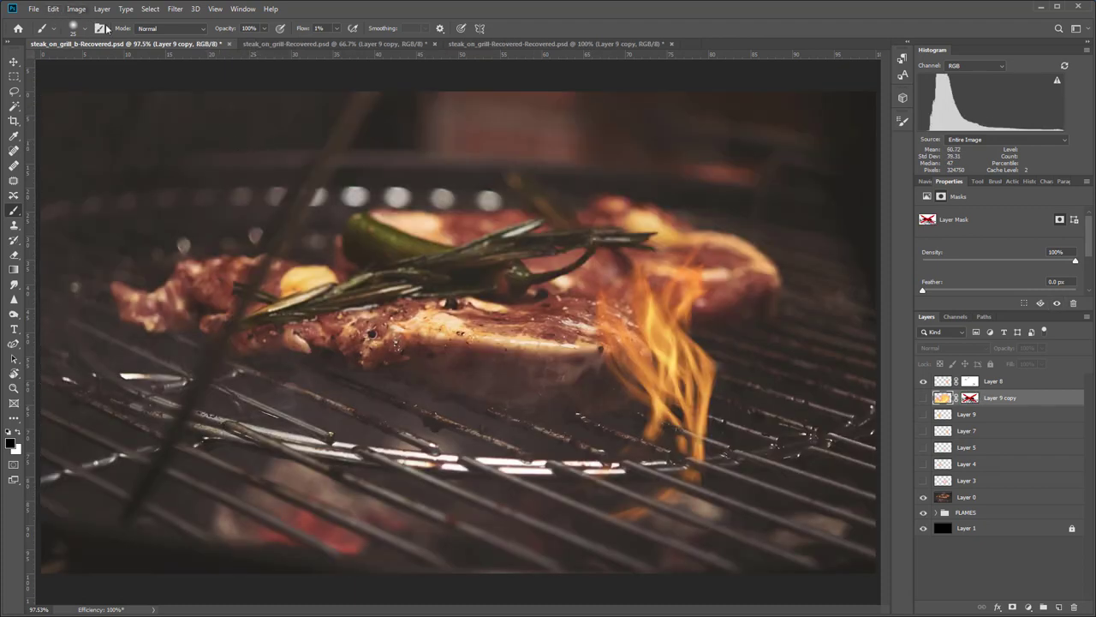
- Display the Layer 9 copy mask, set the brush flow to 100%, and paint and undo a black test stroke above the steak shape
alt+click(970, 400)
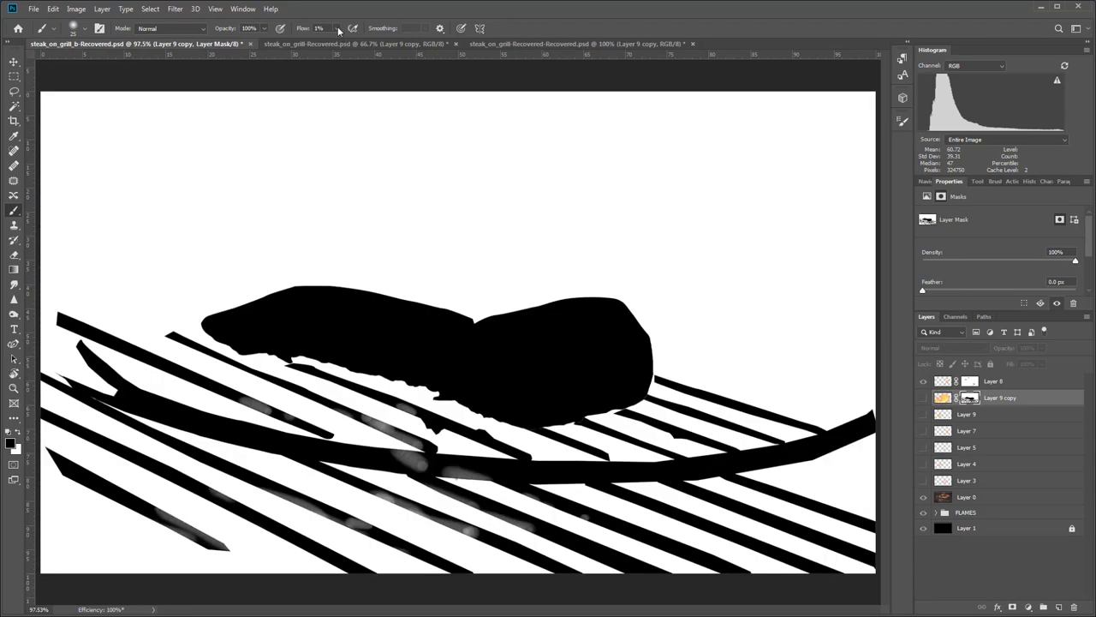
mouse_move(339, 36)
mouse_down()
mouse_move(417, 40)
mouse_move(338, 43)
mouse_up()
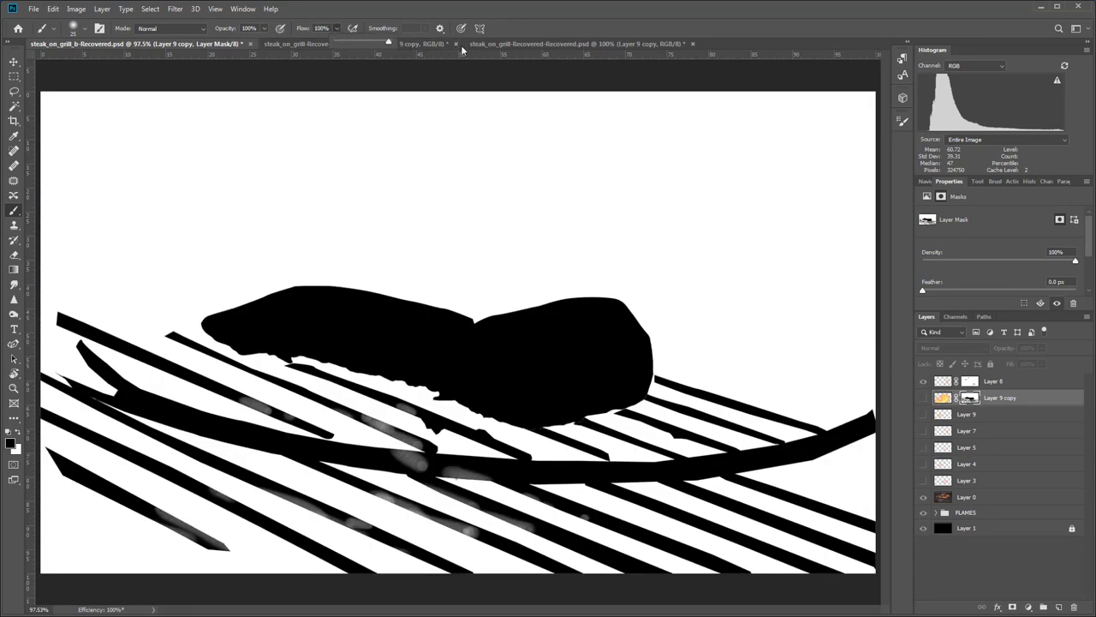
drag(461, 50, 454, 47)
drag(304, 148, 238, 171)
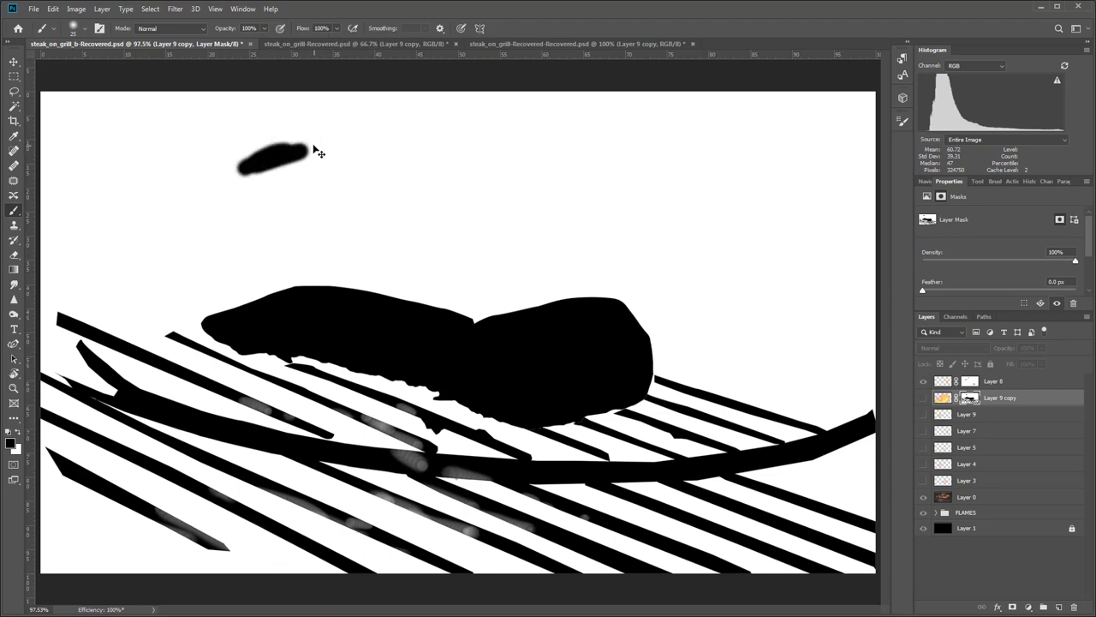
key(ctrl+z)
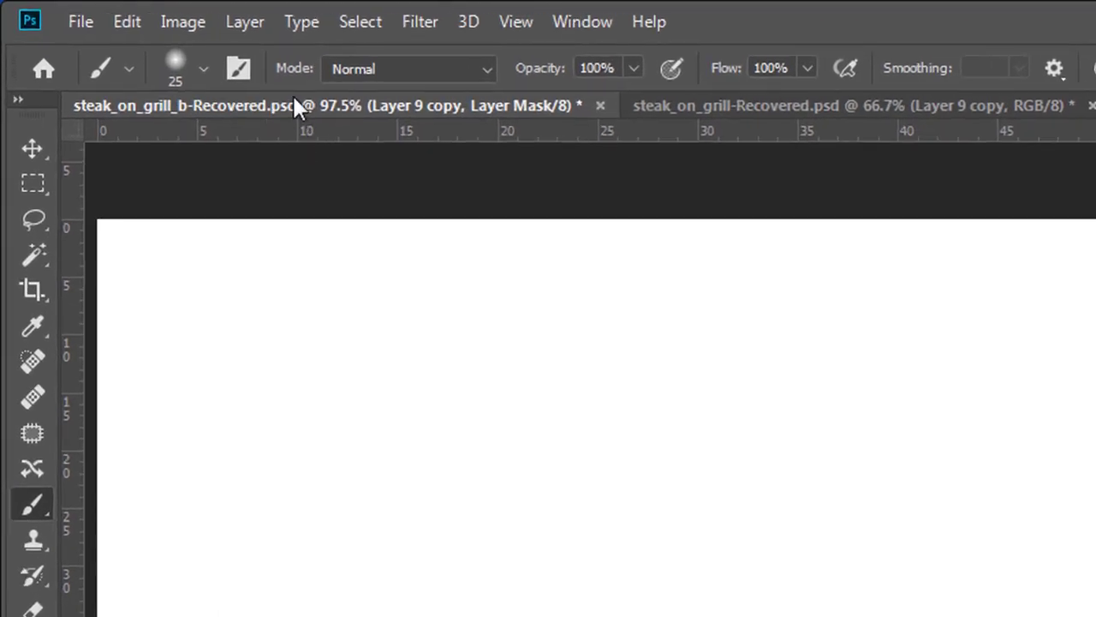
- Set the brush to Overlay mode at 35 px and paint the gray smudges on the Layer 9 copy mask's grill bars black
click(457, 68)
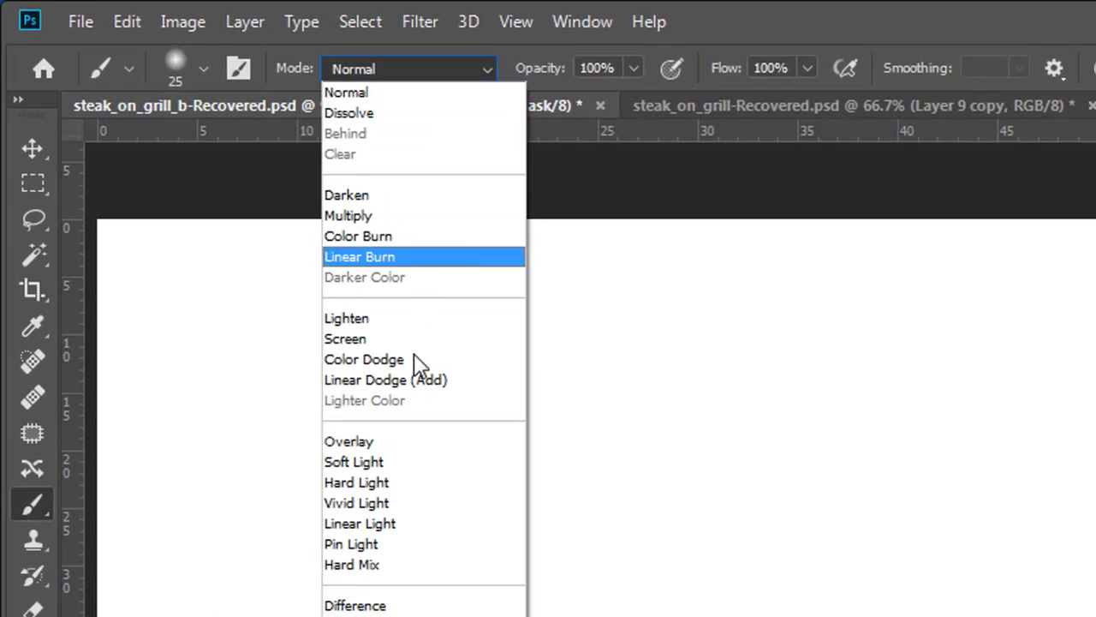
click(409, 439)
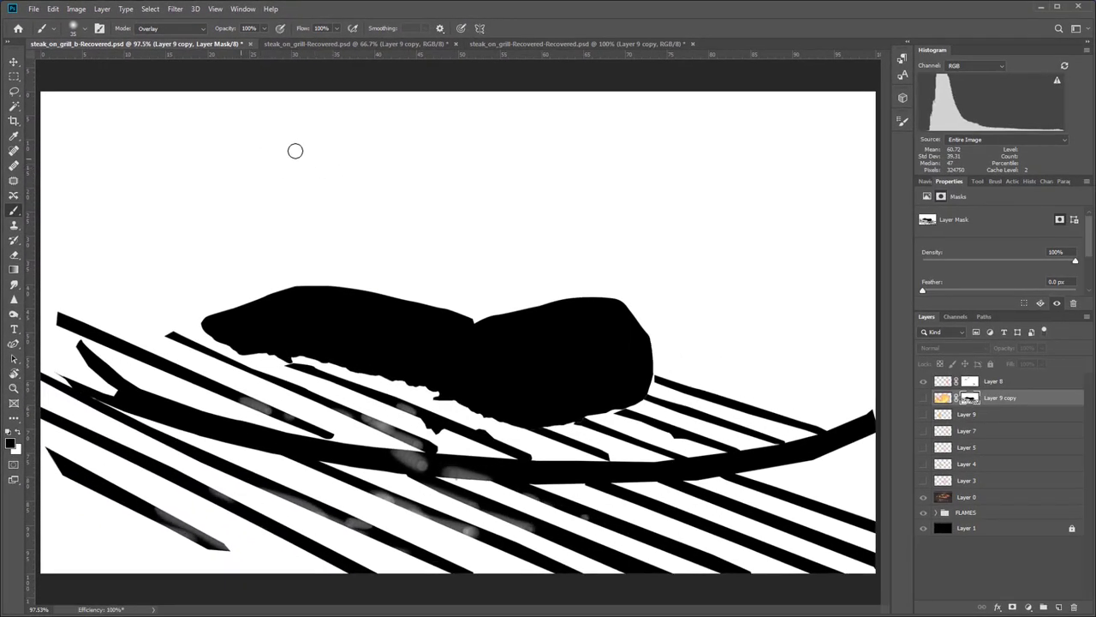
key(bracketright)
key(bracketright)
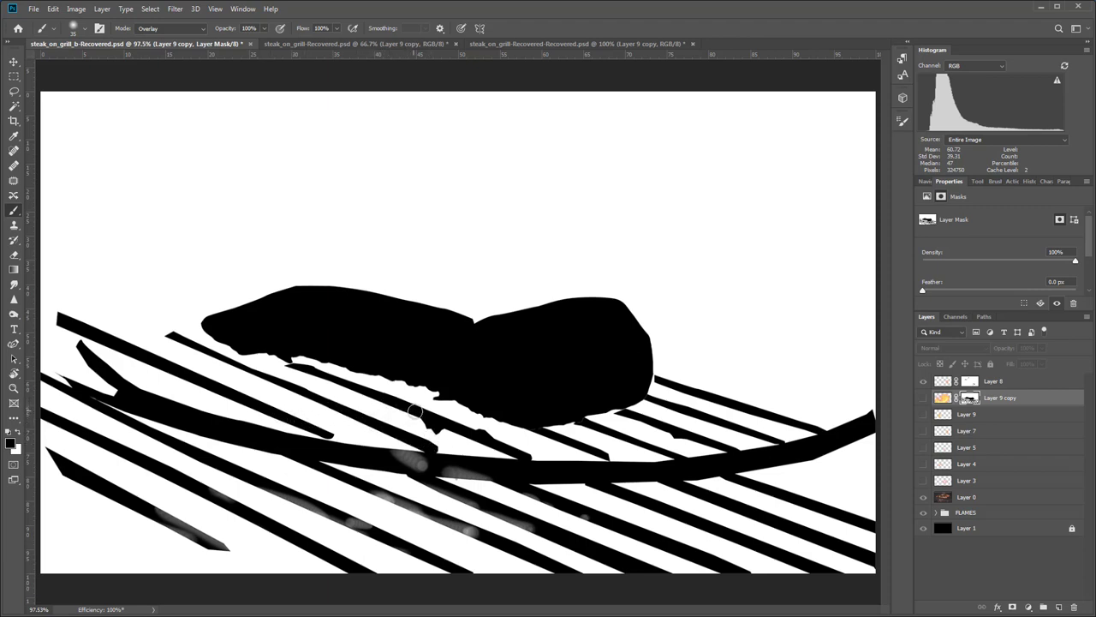
mouse_move(387, 455)
mouse_down()
mouse_move(439, 458)
mouse_move(431, 464)
mouse_move(492, 471)
mouse_up()
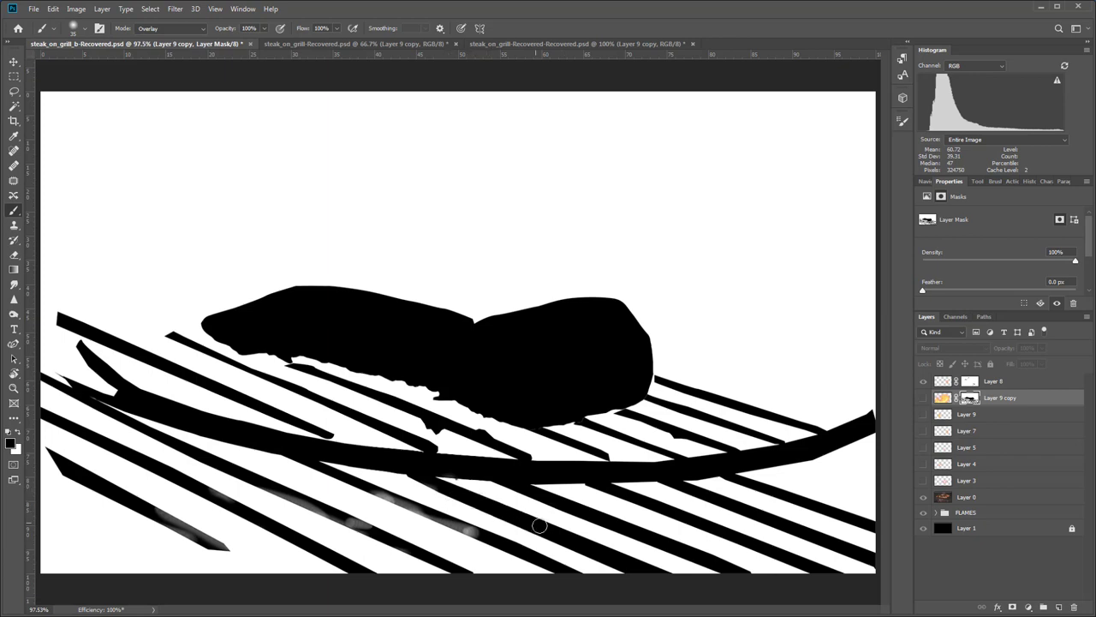
drag(355, 482, 479, 529)
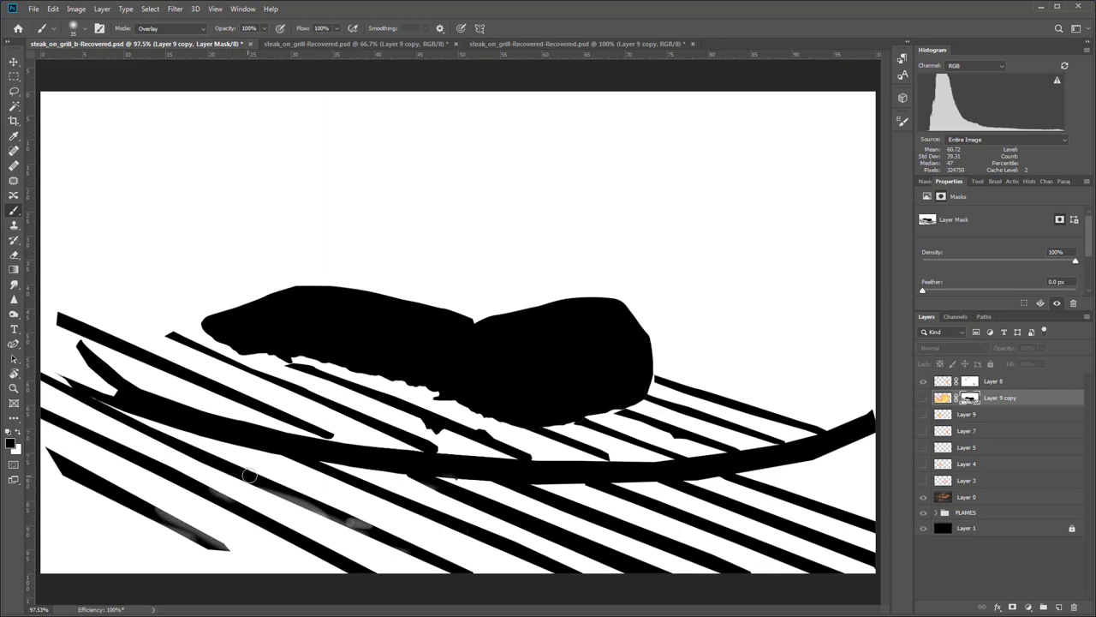
drag(250, 475, 386, 536)
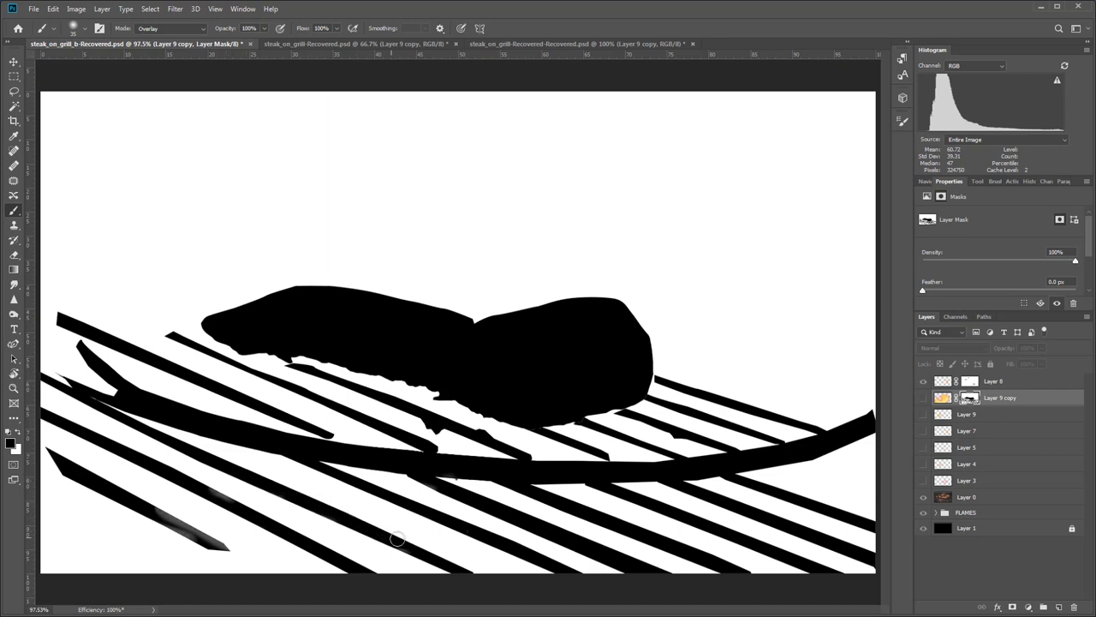
mouse_move(142, 509)
mouse_down()
mouse_move(221, 546)
mouse_move(205, 543)
mouse_move(207, 500)
mouse_up()
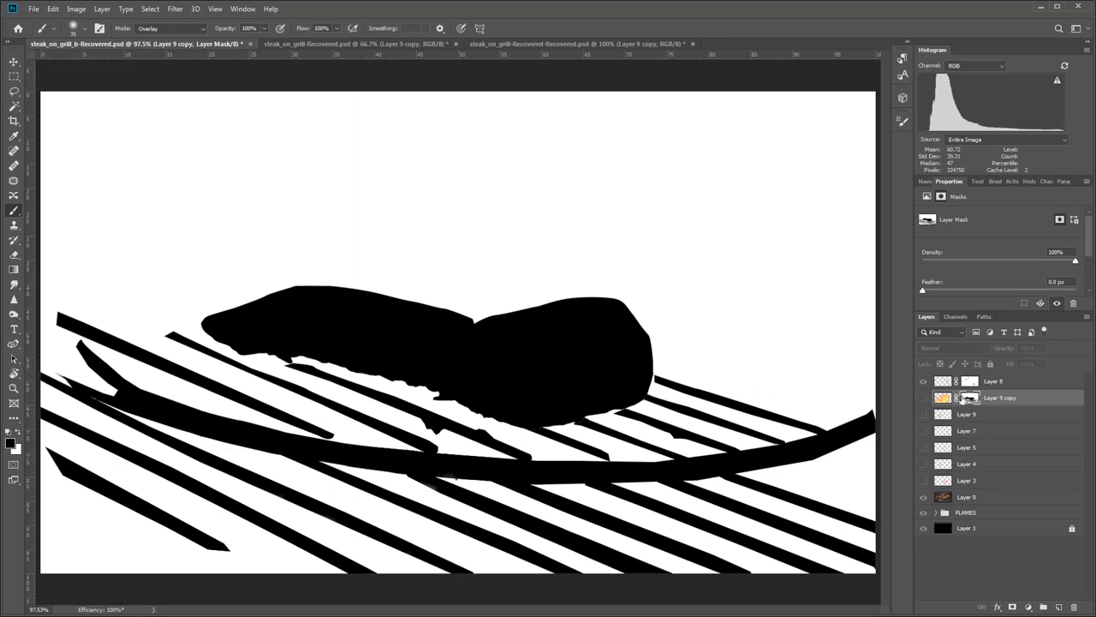
- Return to the image view, make Layer 9 copy visible and display its mask again
alt+click(966, 401)
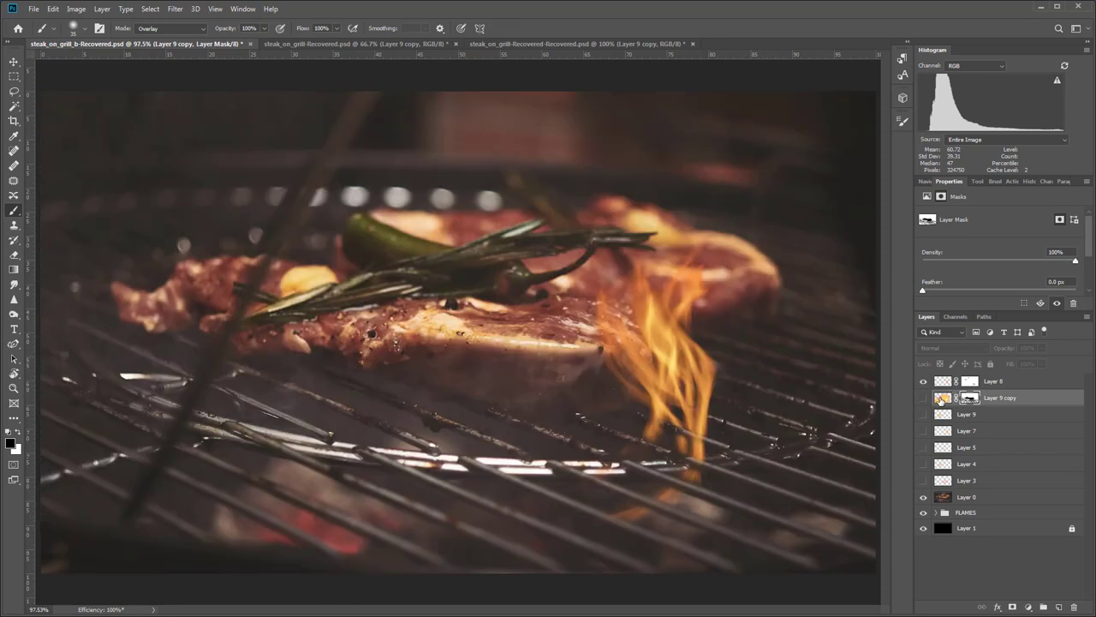
click(923, 398)
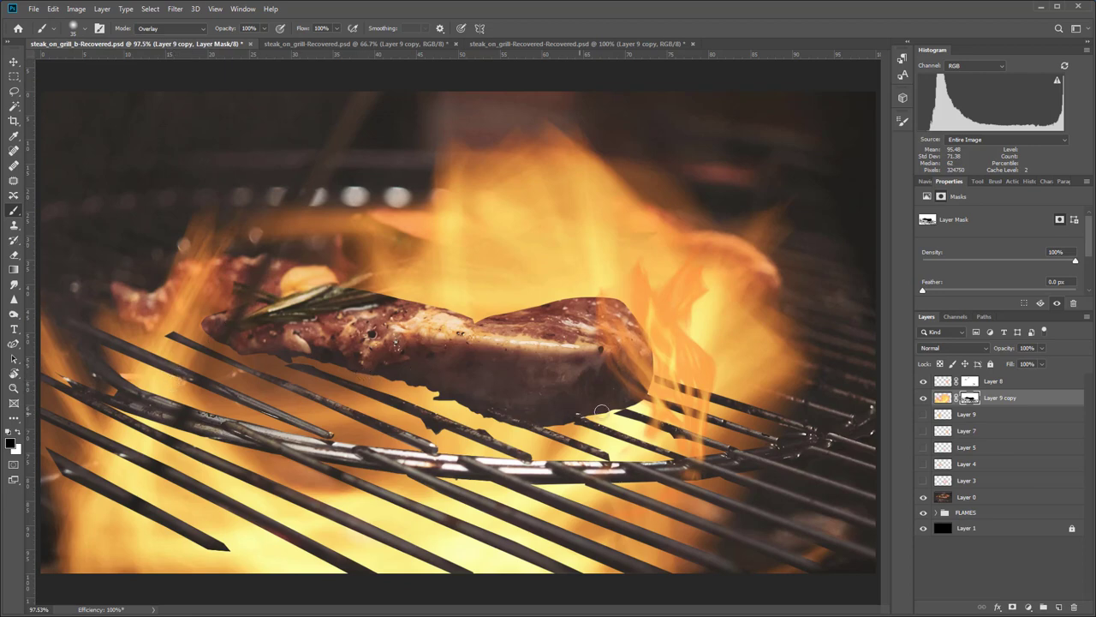
alt+click(963, 401)
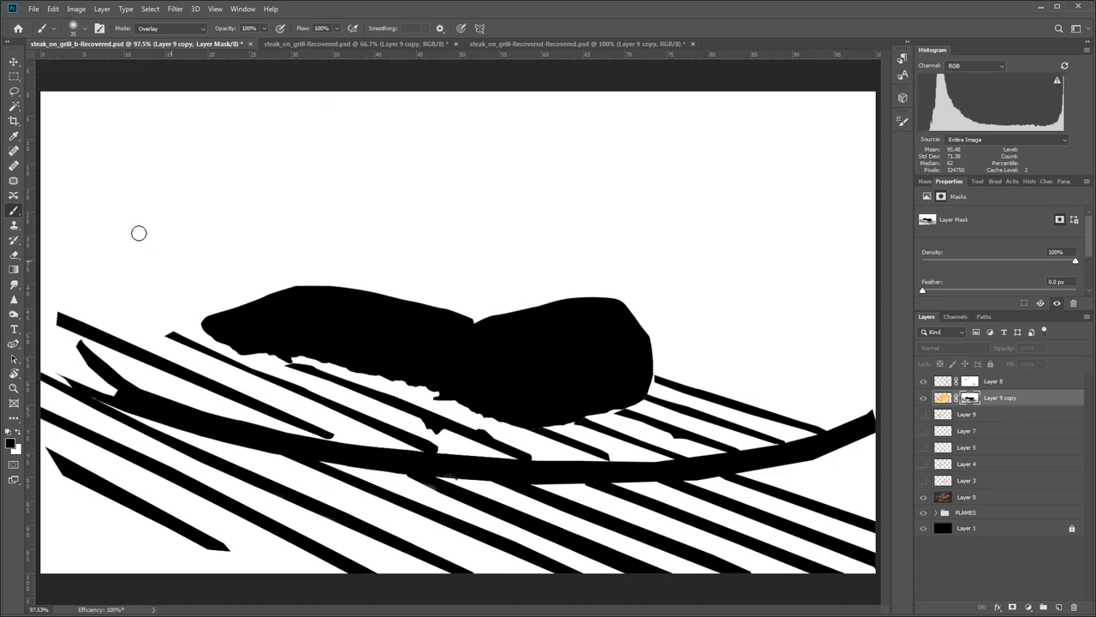
- In the image view, draw a freehand Lasso selection around the front steak's lower half and the flames beneath it
click(13, 91)
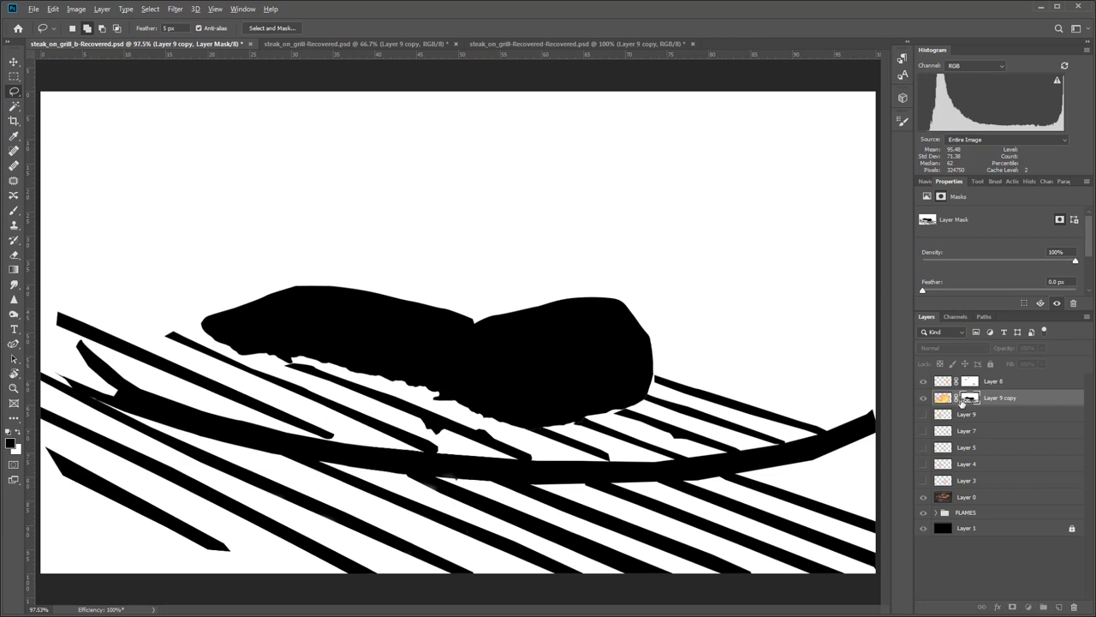
alt+click(965, 398)
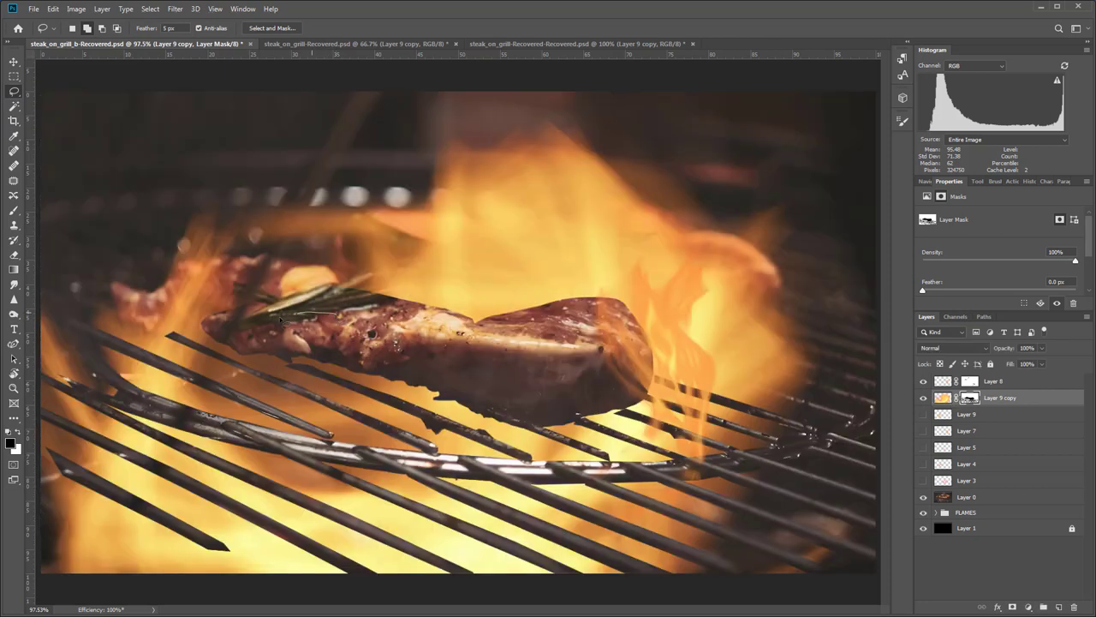
drag(245, 396, 223, 432)
mouse_move(192, 473)
mouse_down()
mouse_move(215, 516)
mouse_move(261, 505)
mouse_move(337, 513)
mouse_move(387, 566)
mouse_move(447, 571)
mouse_move(483, 544)
mouse_move(527, 539)
mouse_move(623, 568)
mouse_move(647, 552)
mouse_move(656, 487)
mouse_move(740, 399)
mouse_move(726, 359)
mouse_move(695, 329)
mouse_move(696, 302)
mouse_move(661, 300)
mouse_move(484, 343)
mouse_up()
drag(356, 317, 257, 322)
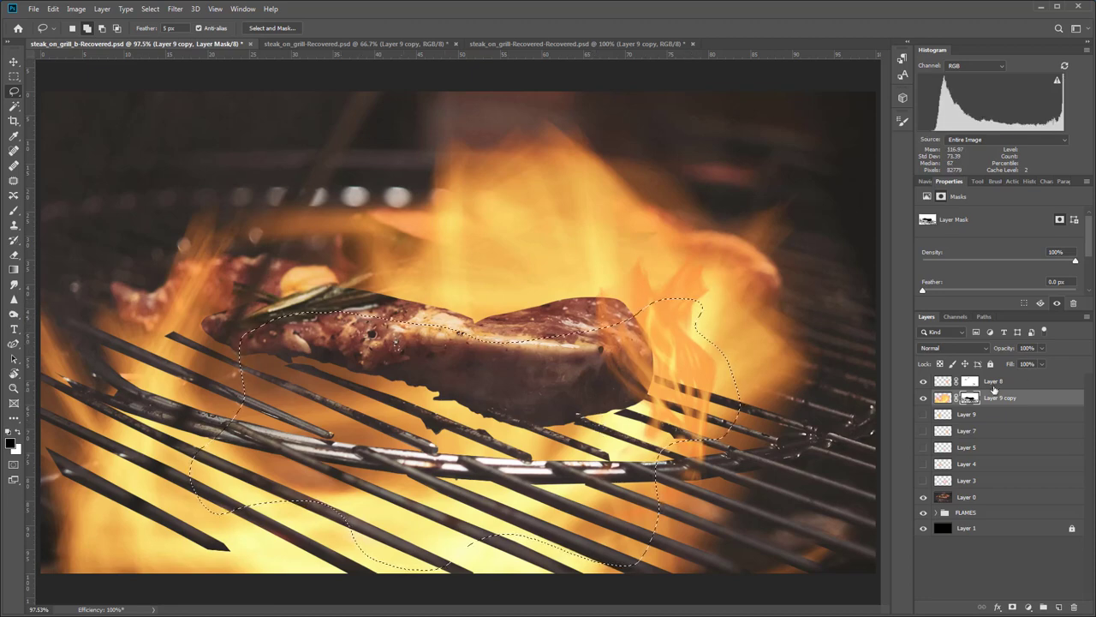
- Put Layer 9 copy into a group and give the group a layer mask made from the lasso selection
alt+click(969, 399)
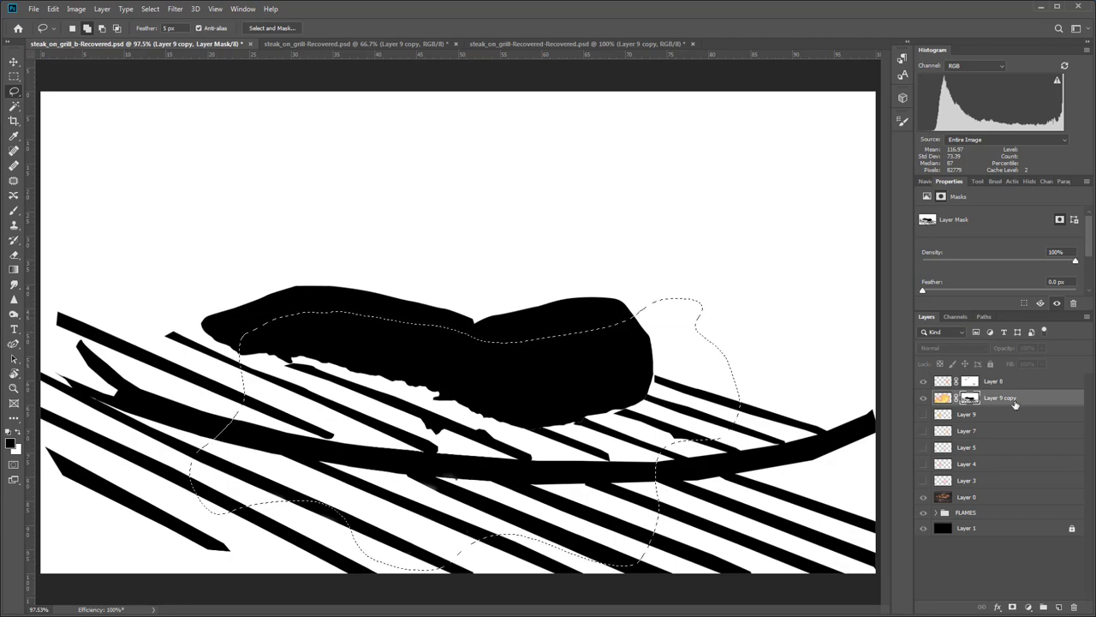
click(943, 398)
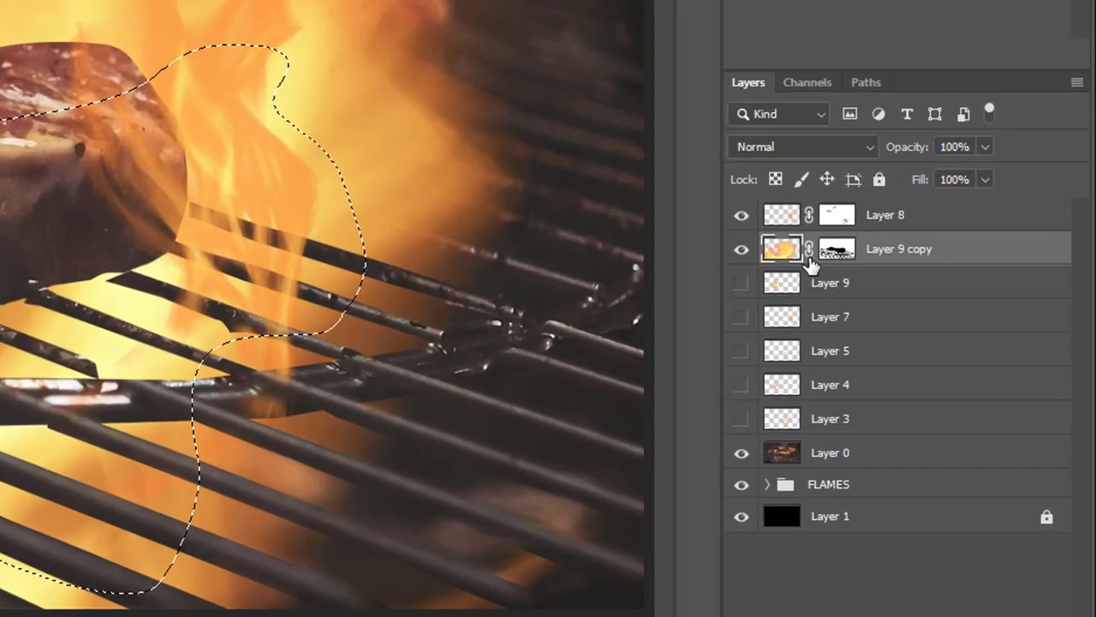
key(ctrl+g)
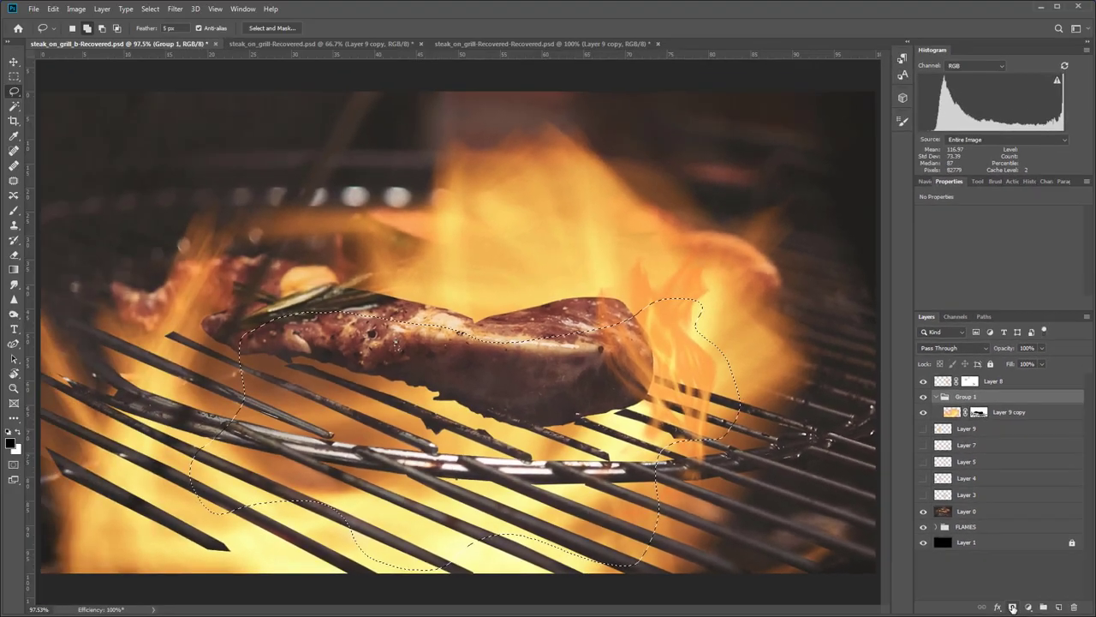
click(926, 610)
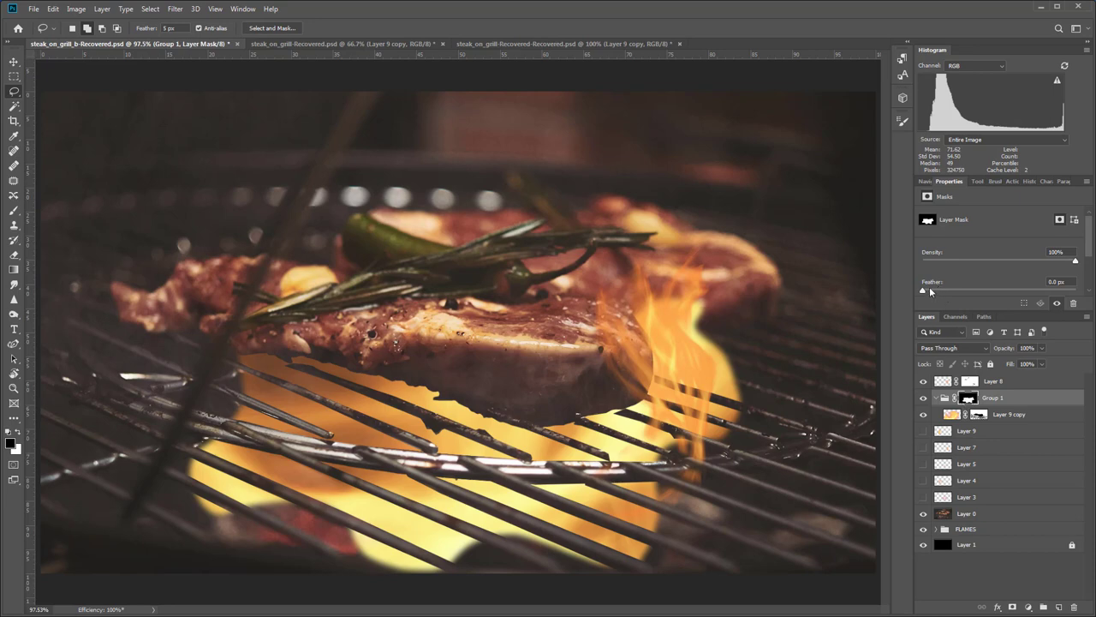
- Feather the Group 1 mask, trying 33.2 px and 83.1 px and settling on 62.5 px
drag(930, 291, 998, 291)
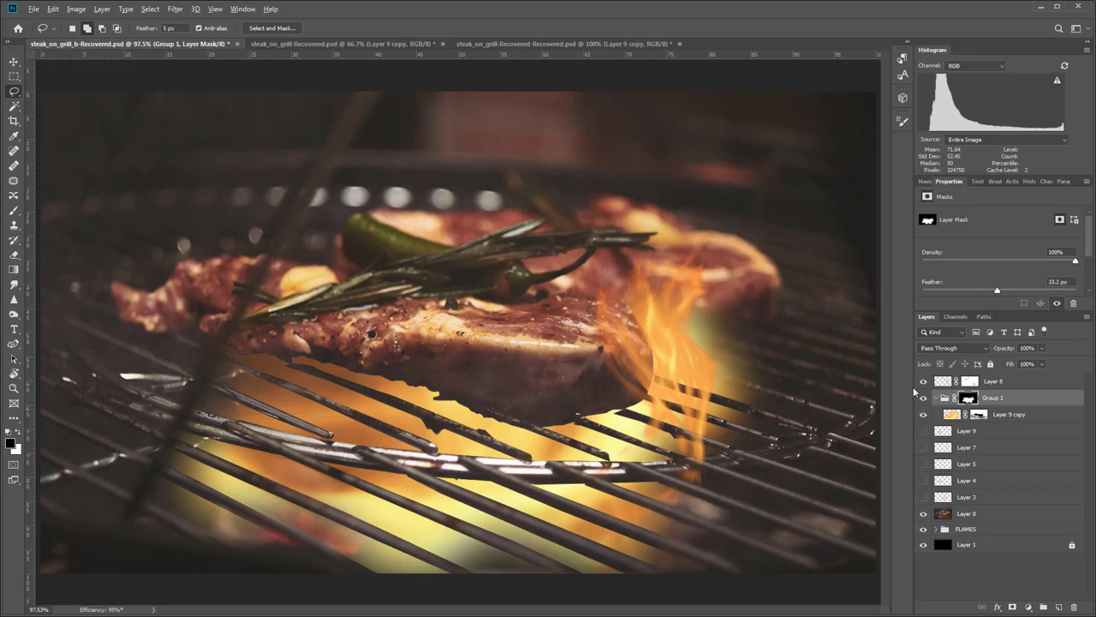
alt+click(968, 399)
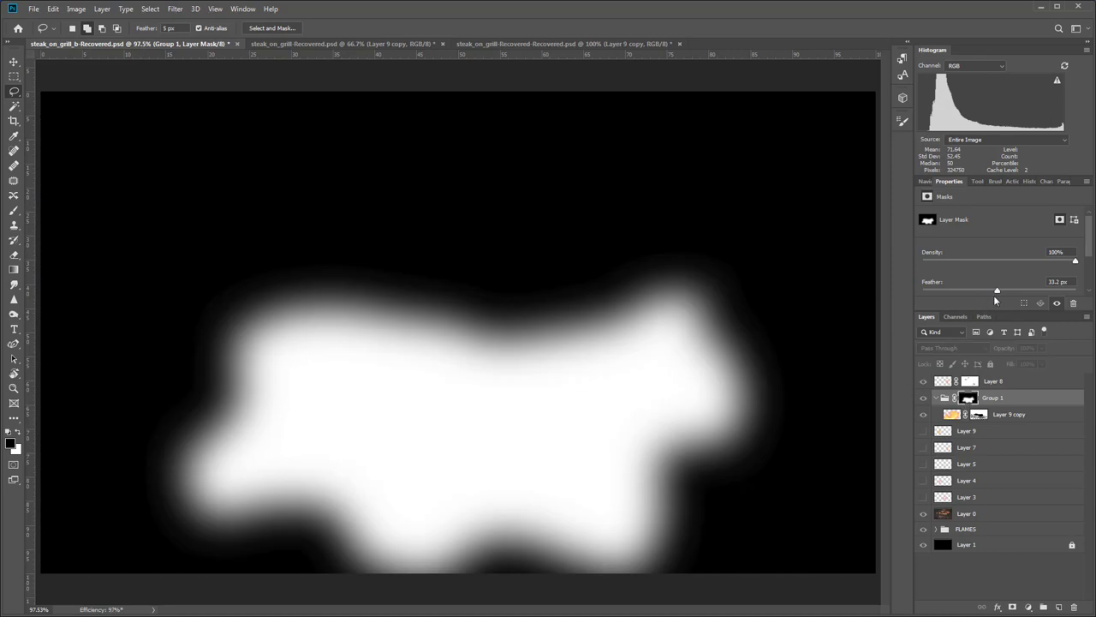
drag(998, 290, 1021, 297)
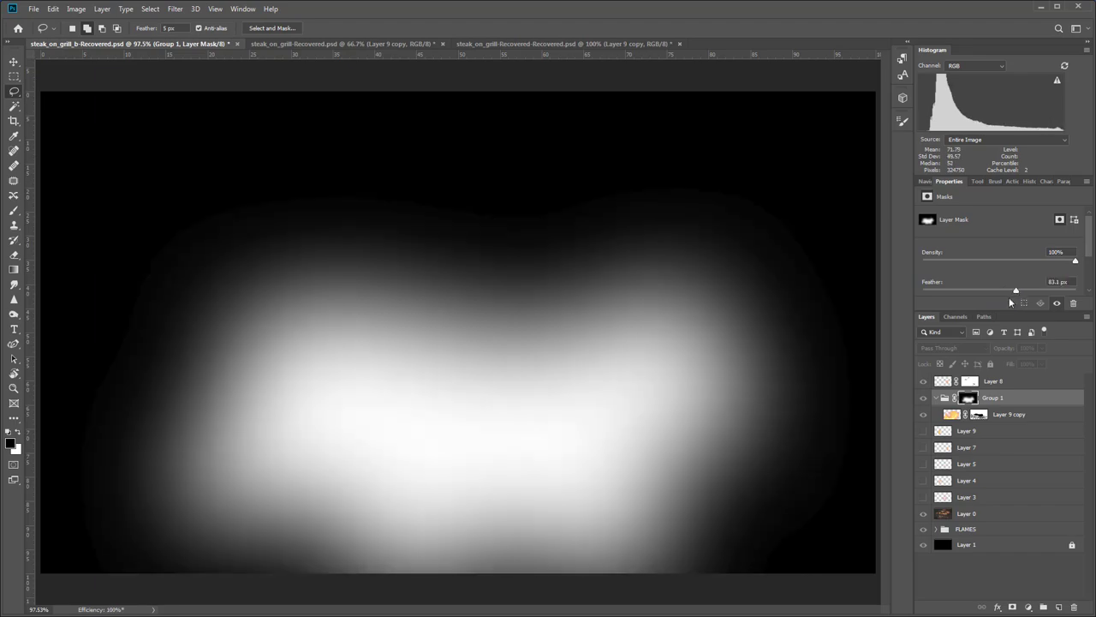
alt+click(967, 399)
mouse_move(1008, 292)
mouse_down()
mouse_move(1021, 294)
mouse_move(1003, 290)
mouse_up()
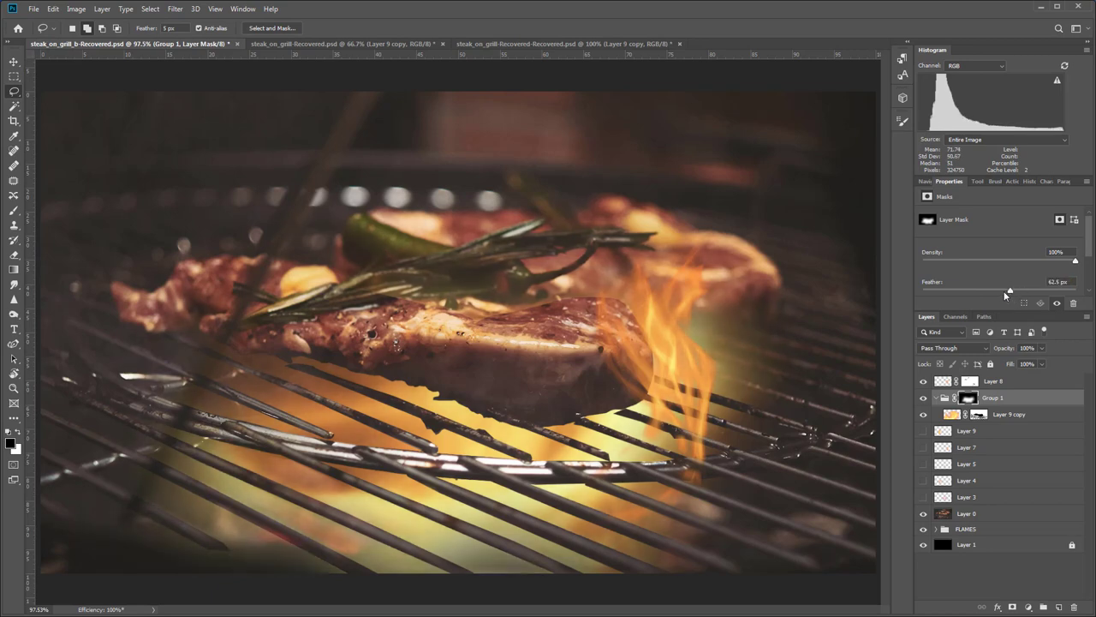
- Target the Layer 8 mask with the Brush tool and set the brush flow to 1%
click(947, 382)
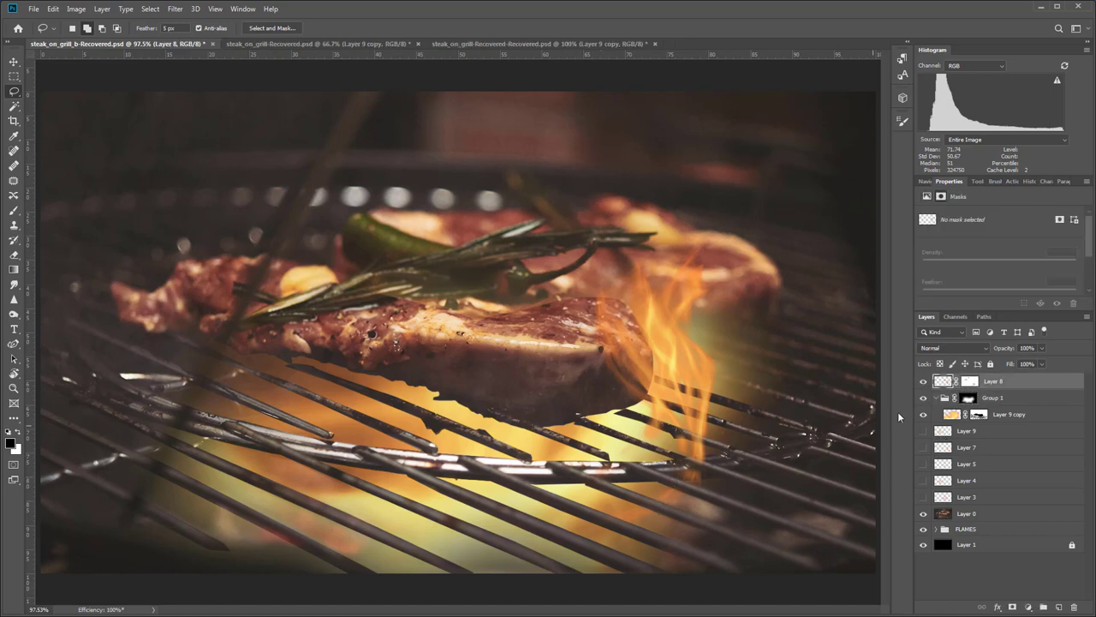
click(970, 381)
key(b)
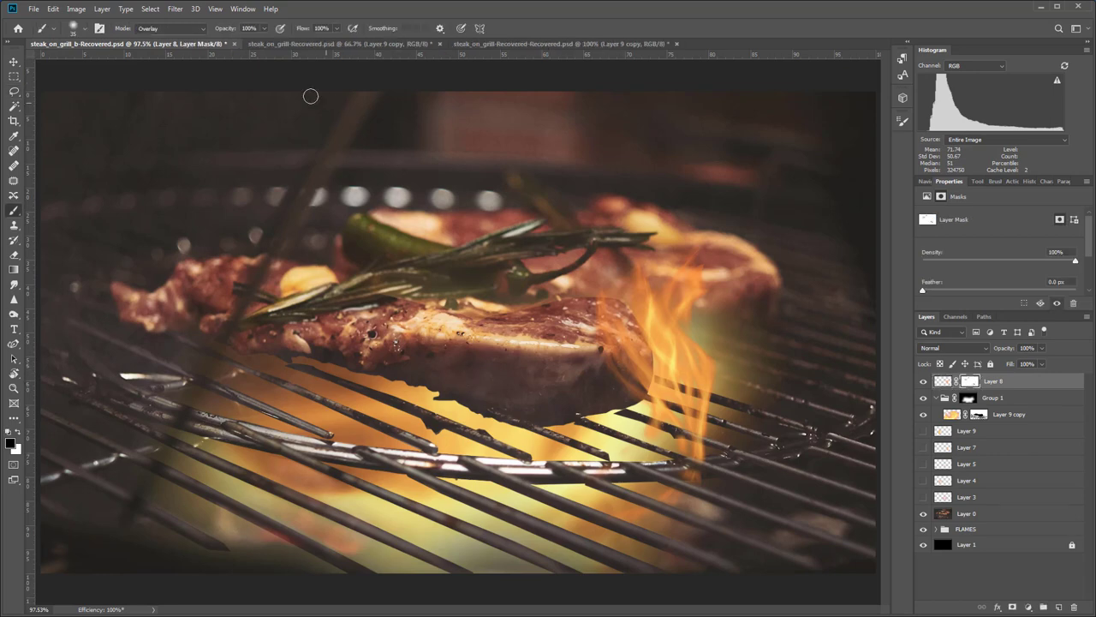
click(337, 31)
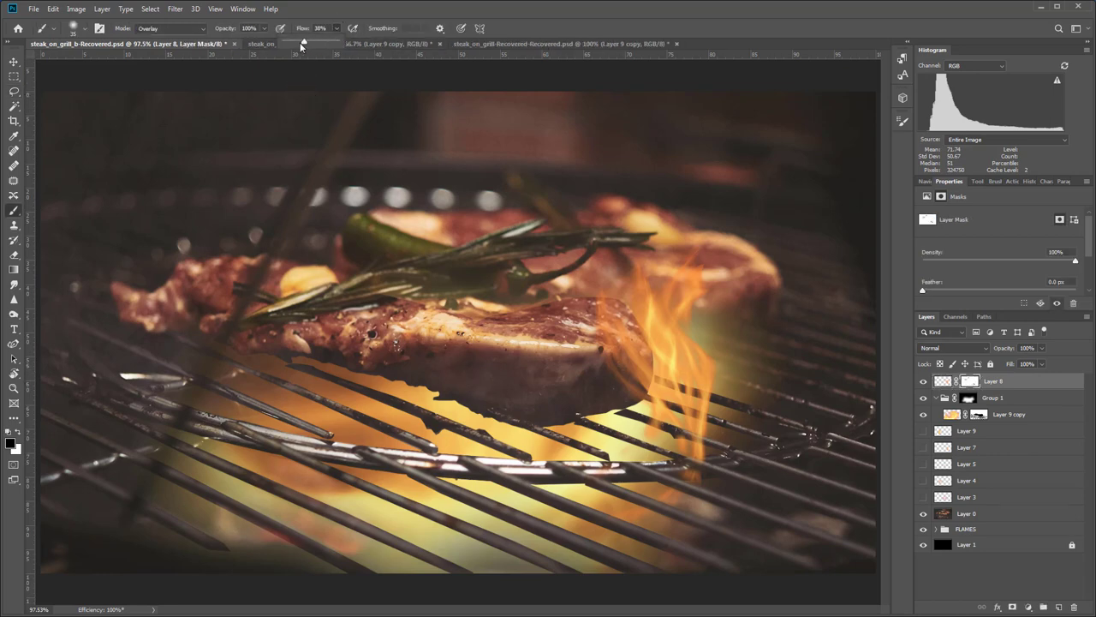
drag(299, 45, 286, 45)
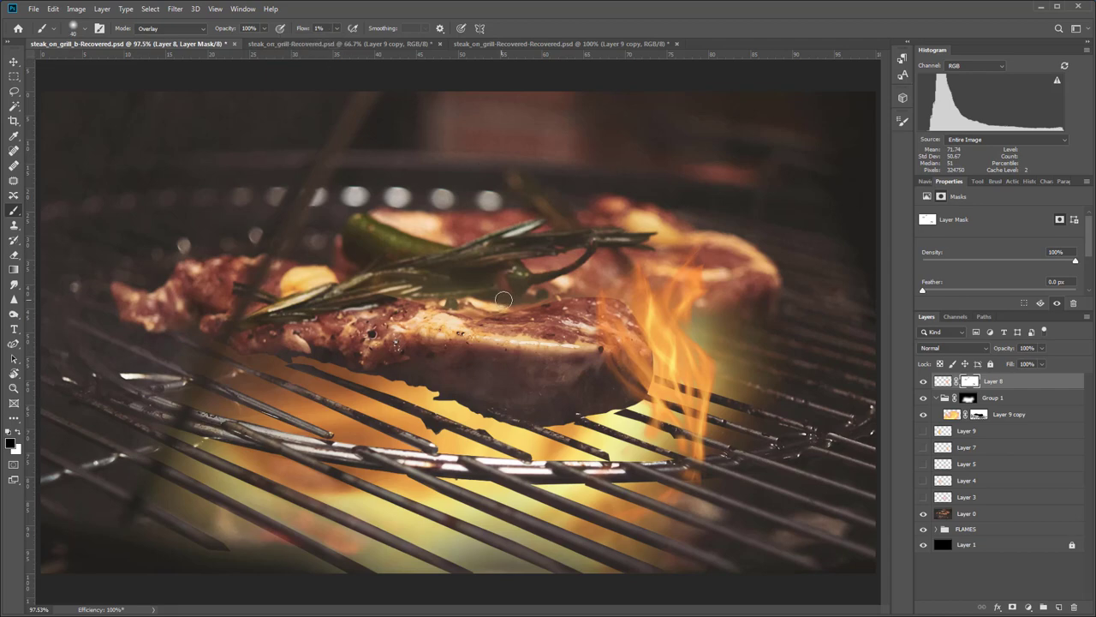
- Enlarge the brush in Normal mode and fade the Layer 8 flame beneath the grill bars on its mask
key(bracketright)
key(bracketright)
key(bracketright)
key(bracketright)
key(bracketright)
key(bracketright)
key(bracketright)
key(bracketright)
key(bracketright)
key(bracketright)
key(bracketright)
mouse_move(647, 510)
mouse_down()
mouse_move(612, 463)
mouse_move(665, 513)
mouse_up()
key(bracketleft)
- Show Layer 7, move its flame over to the left part of the front steak and flip it horizontally
click(989, 397)
click(922, 447)
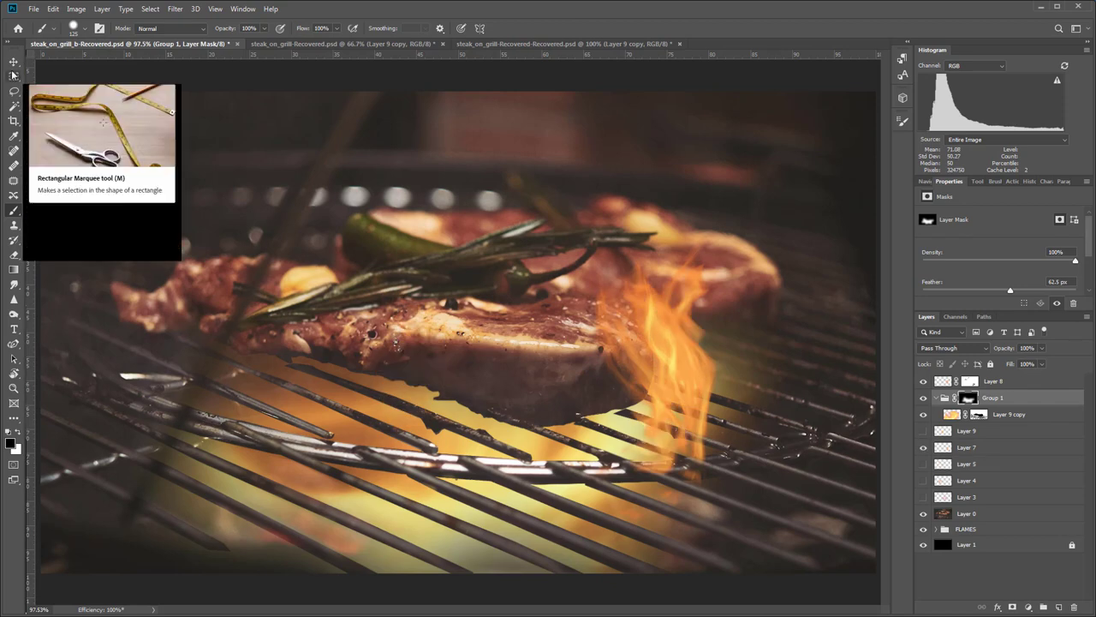
click(14, 76)
key(v)
drag(616, 368, 386, 379)
key(ctrl+t)
right_click(361, 338)
click(399, 534)
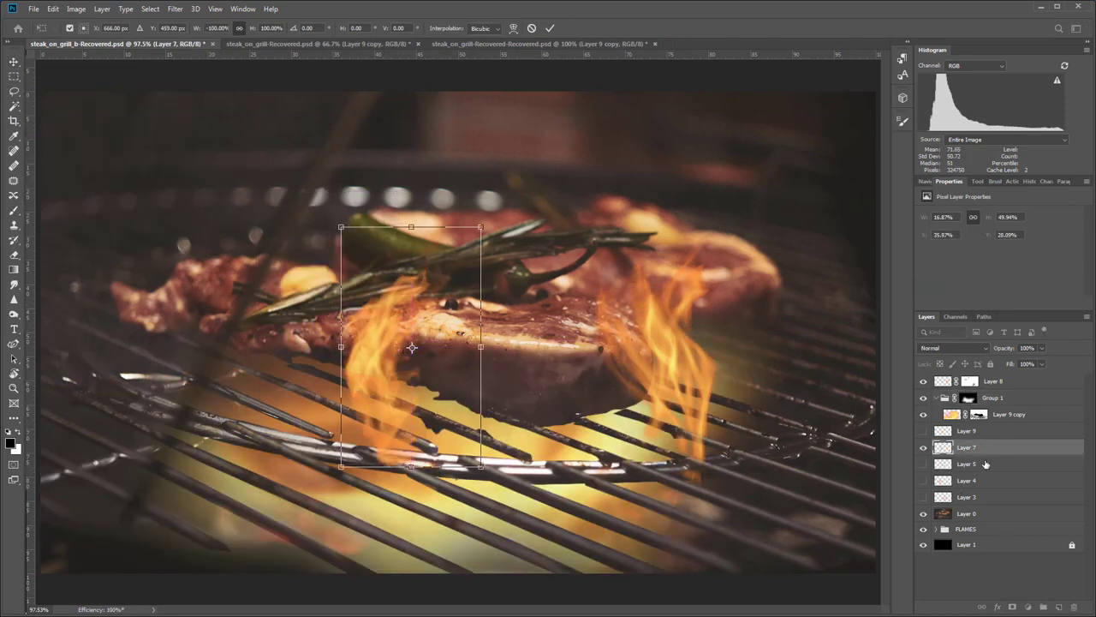
key(Return)
- Add a mask to Layer 7 and paint its flame off the grill bars within the inverted Layer 9 copy mask selection
click(1013, 607)
ctrl+click(978, 415)
key(b)
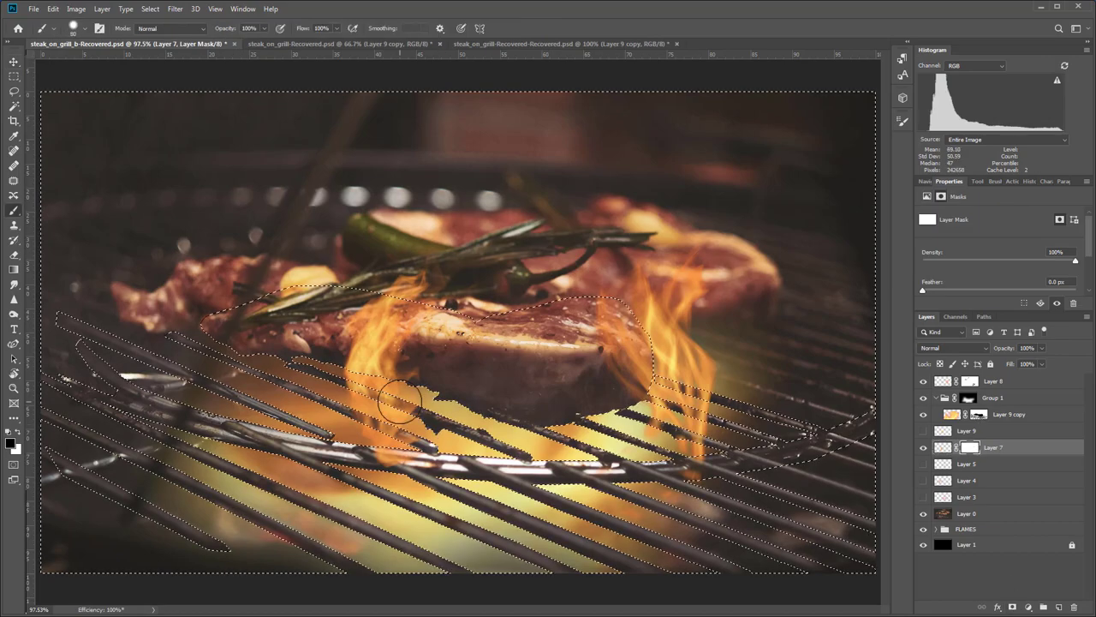
key(bracketleft)
key(bracketleft)
key(bracketleft)
key(bracketleft)
click(150, 8)
click(163, 57)
mouse_move(368, 386)
mouse_down()
mouse_move(403, 411)
mouse_move(323, 410)
mouse_move(360, 360)
mouse_move(343, 385)
mouse_up()
- Check the masked Layer 7 flame up close and set the brush flow to 1%
key(z)
click(377, 391)
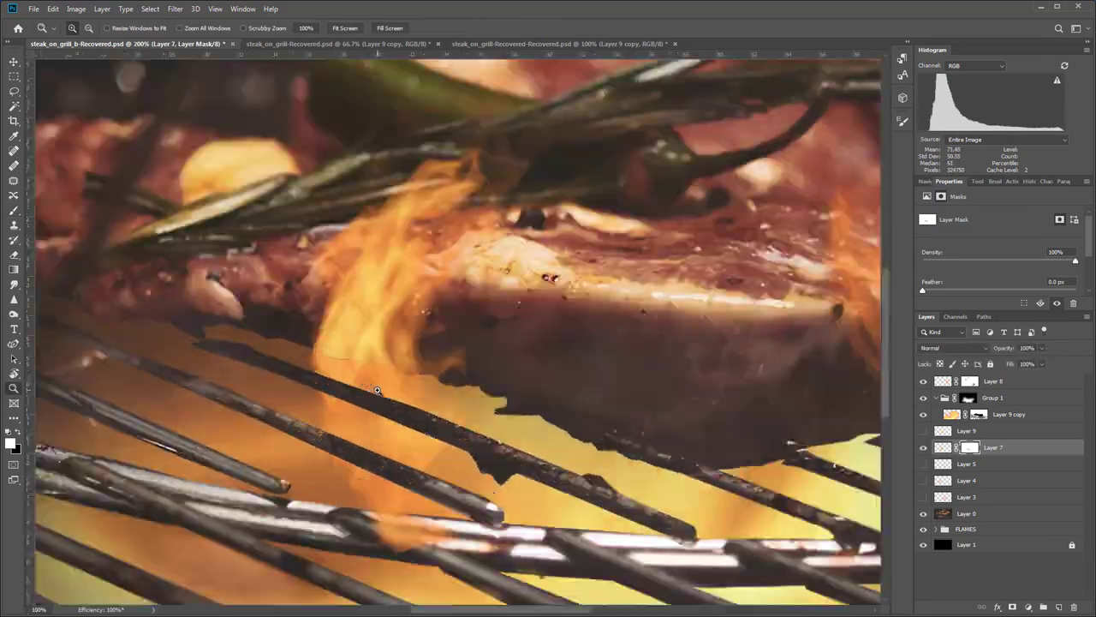
click(377, 391)
key(b)
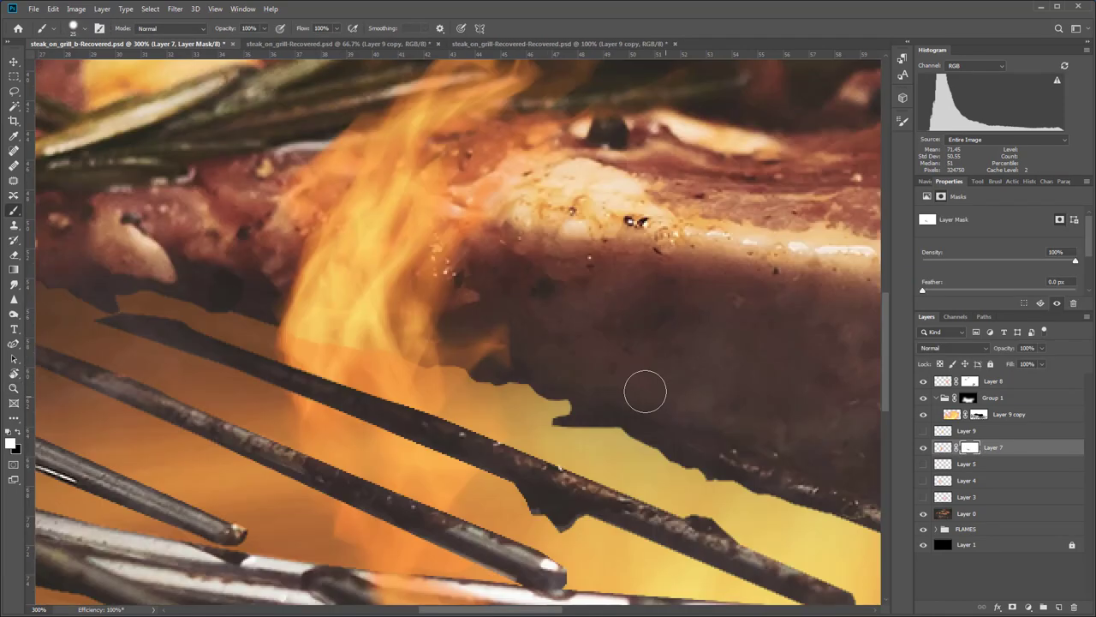
key(ctrl+1)
key(shift+0)
key(shift+1)
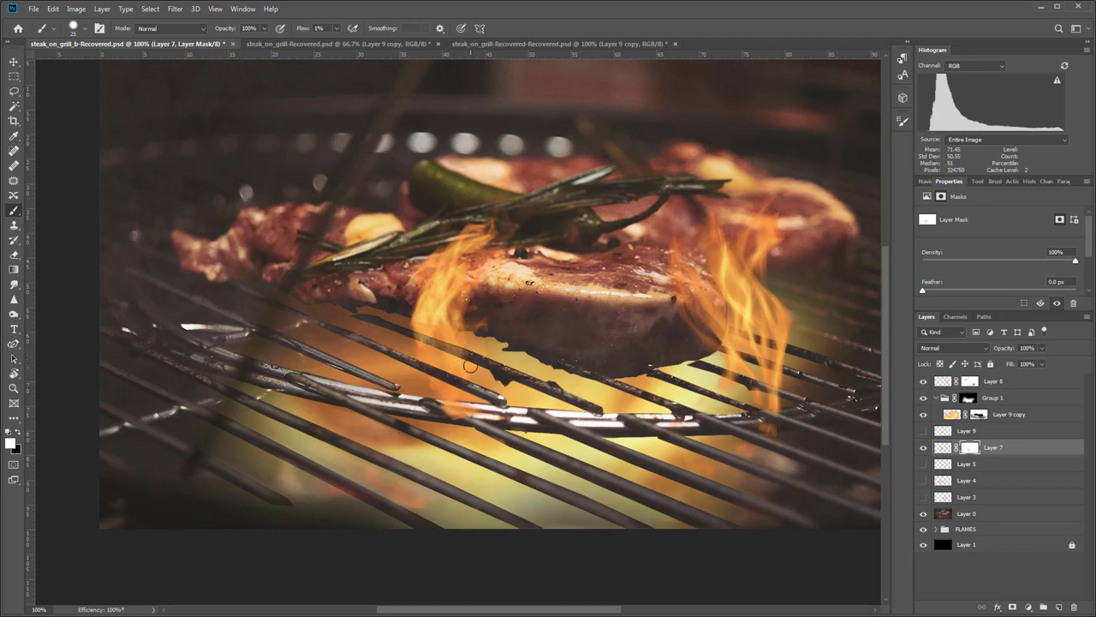
- Show Layer 3, select it with the Move tool and shift its flames slightly down beneath the steak
drag(923, 482, 924, 497)
key(v)
right_click(557, 357)
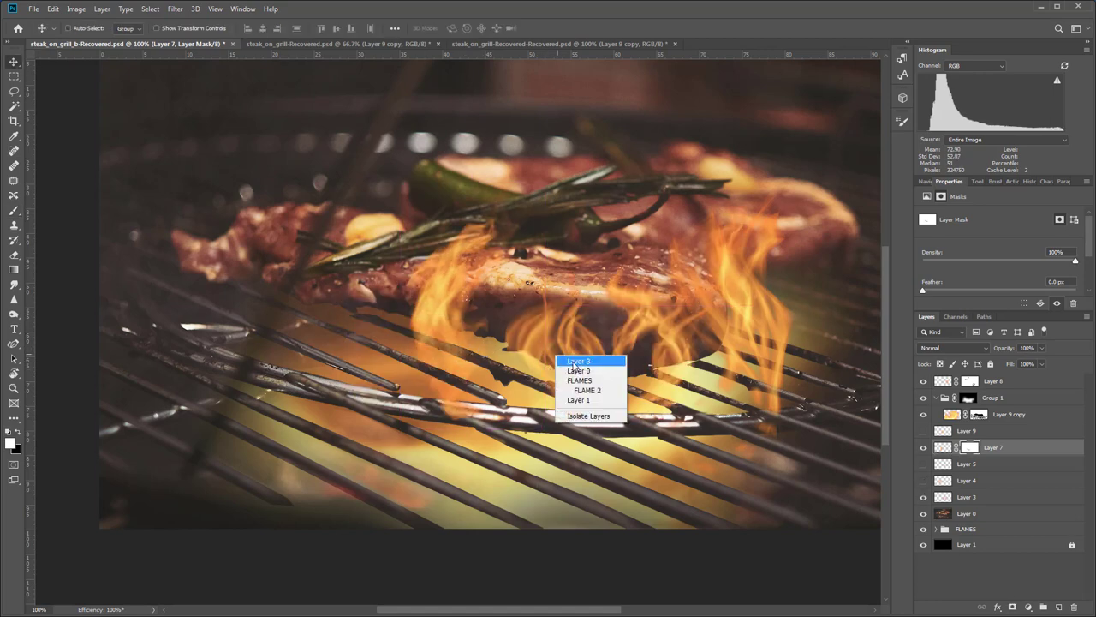
click(565, 379)
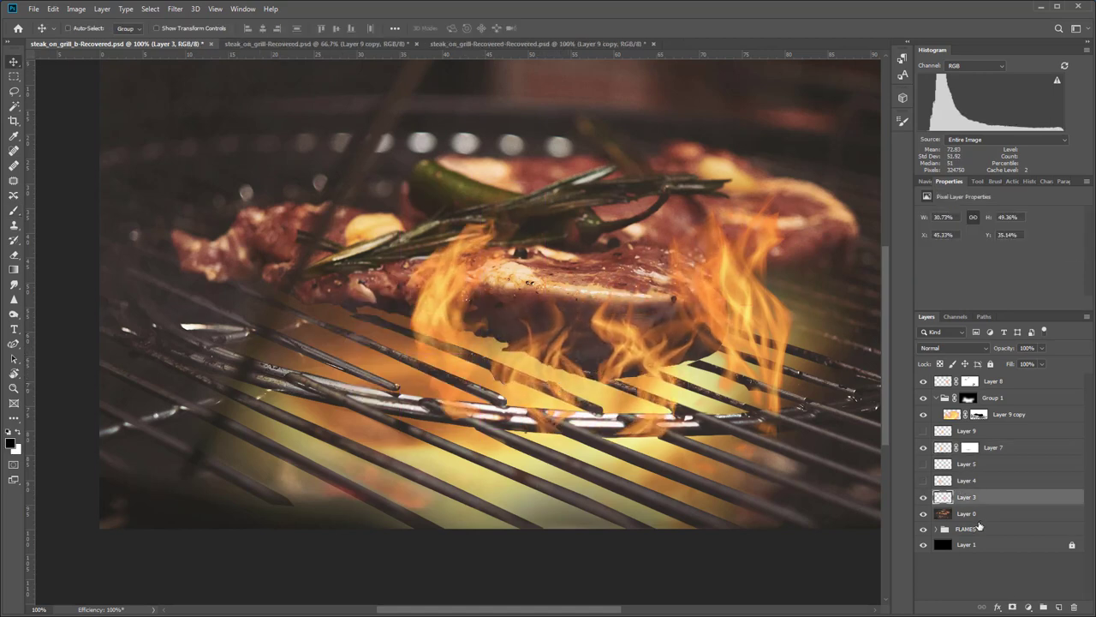
- Add a mask to Layer 3, set white as the brush color and load the Layer 9 copy mask as an inverted selection
click(1013, 606)
key(b)
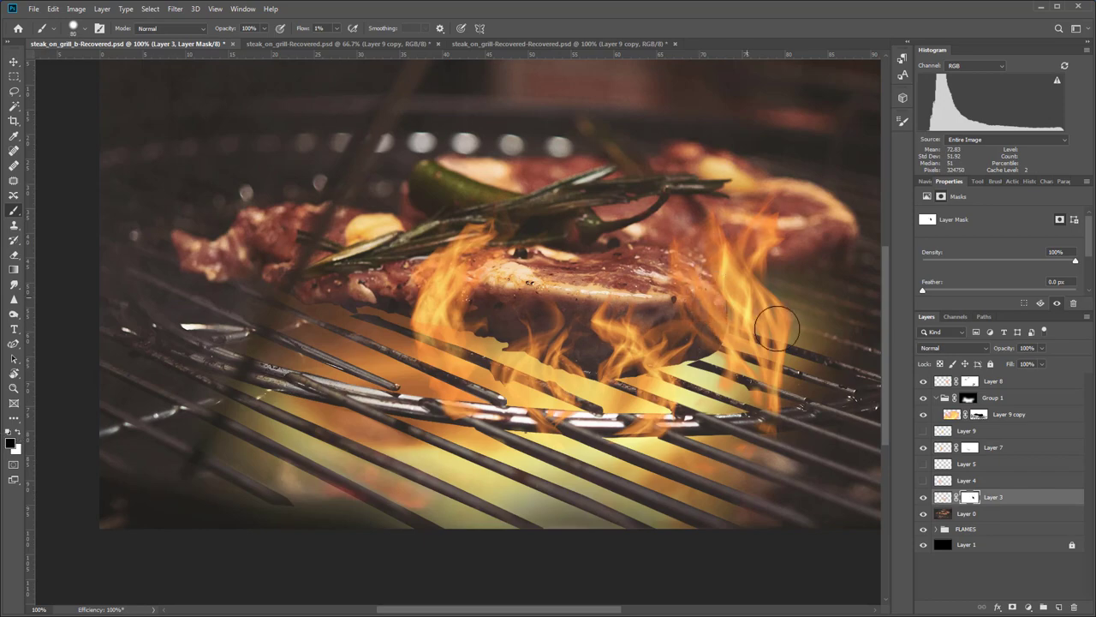
key(x)
ctrl+click(974, 418)
click(150, 8)
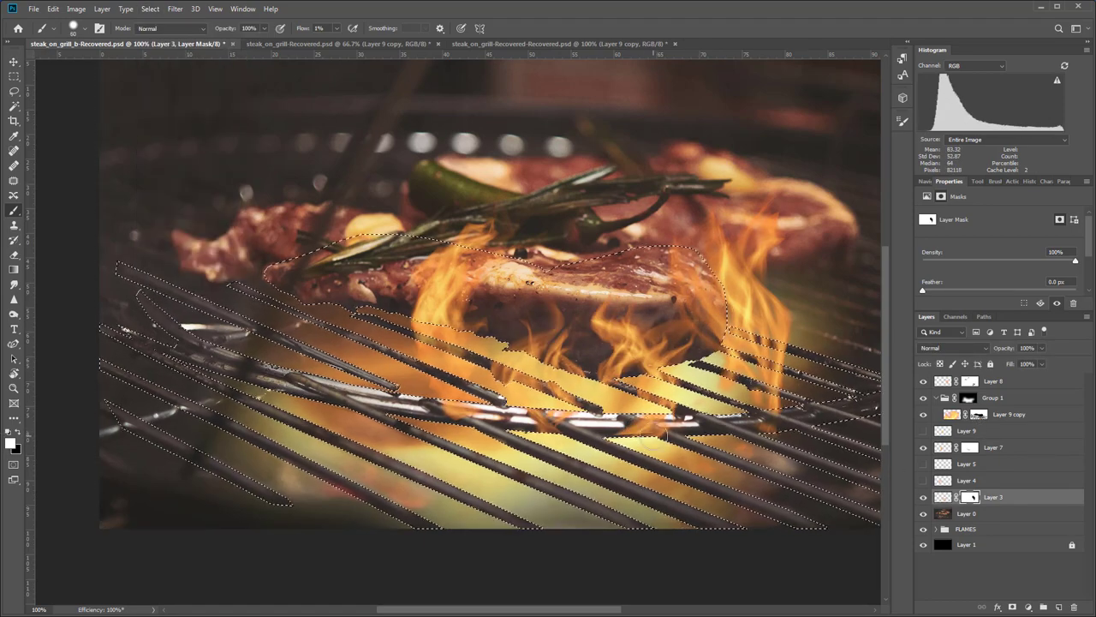
- Paint the Layer 3 mask with black over the grill bars beneath the steak and clear the selection
key(x)
mouse_move(659, 435)
mouse_down()
mouse_move(493, 407)
mouse_move(549, 432)
mouse_move(639, 416)
mouse_move(512, 375)
mouse_up()
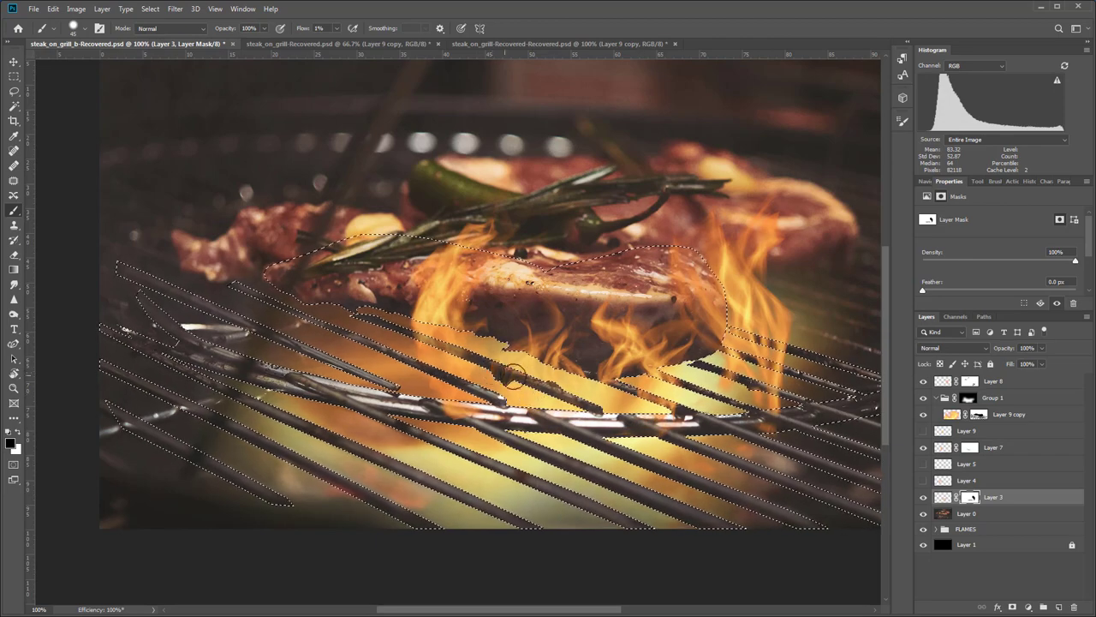
key(ctrl+d)
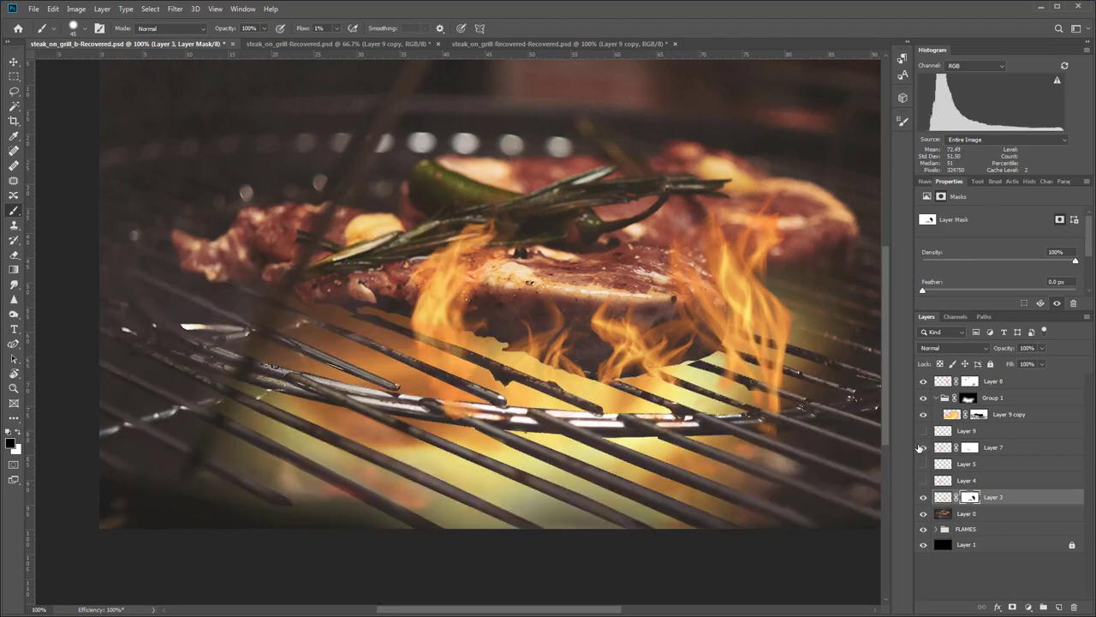
- Check the flame on the Layer 7 mask, set white as the brush color and make Layer 0 active
click(922, 447)
click(969, 447)
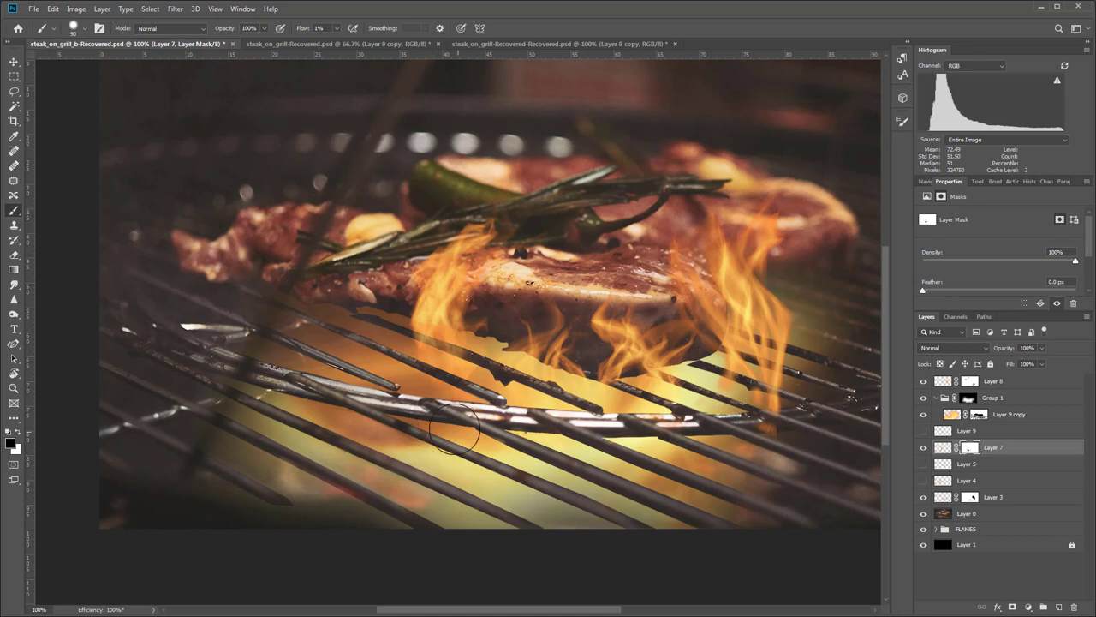
key(alt+bracketleft)
key(x)
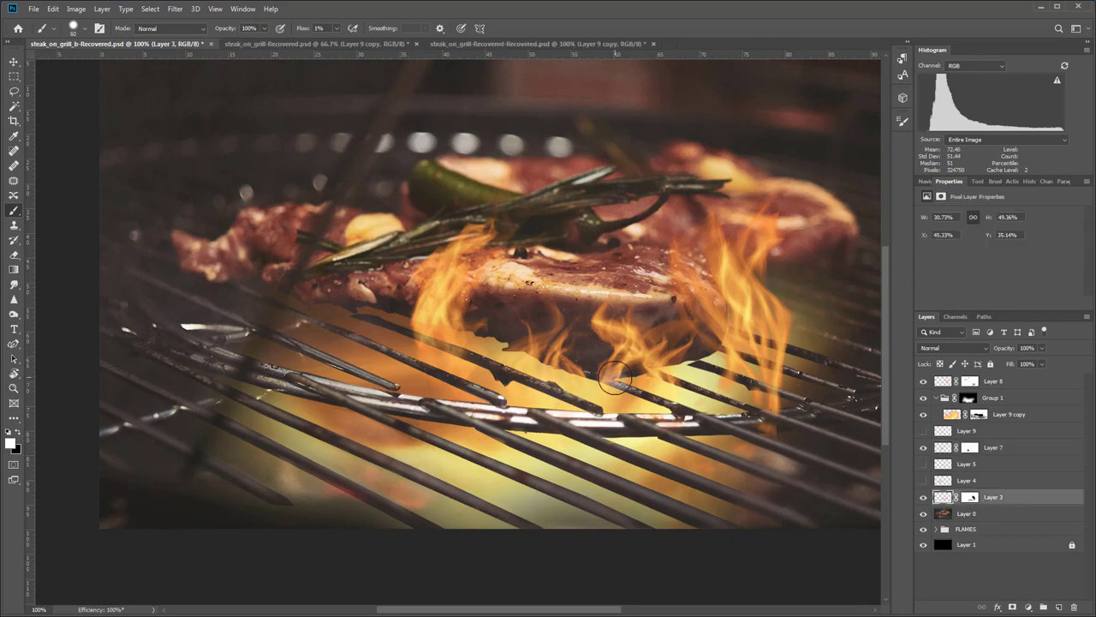
key(alt+bracketleft)
key(ctrl+0)
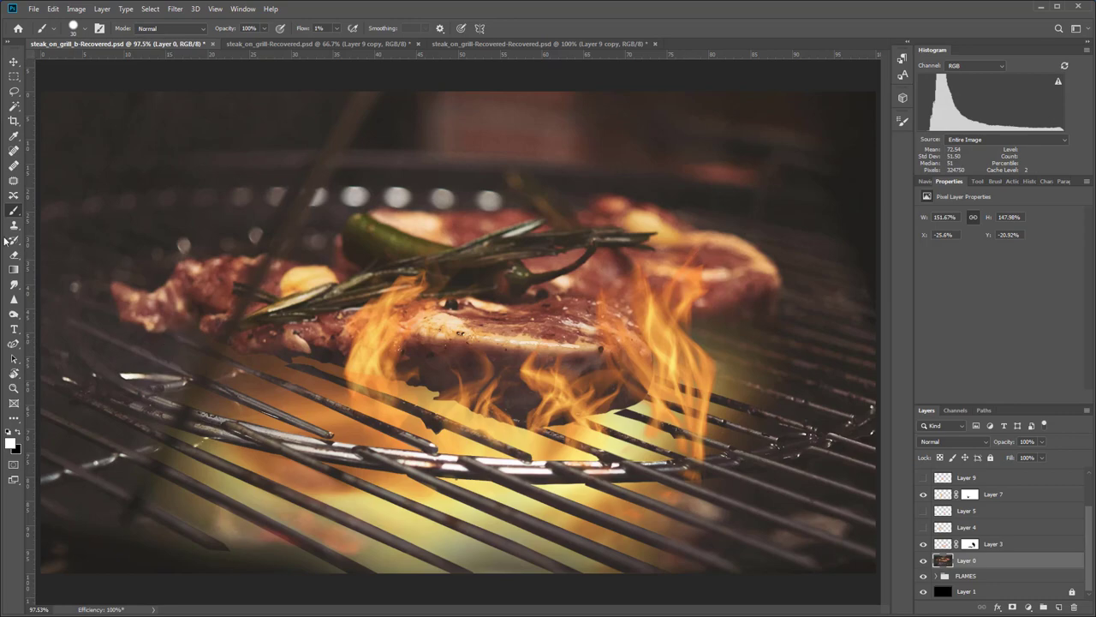
- On Layer 9 copy, lasso the small gap between the steak's lower right edge and the grill bar tip with 0 px feather
click(13, 387)
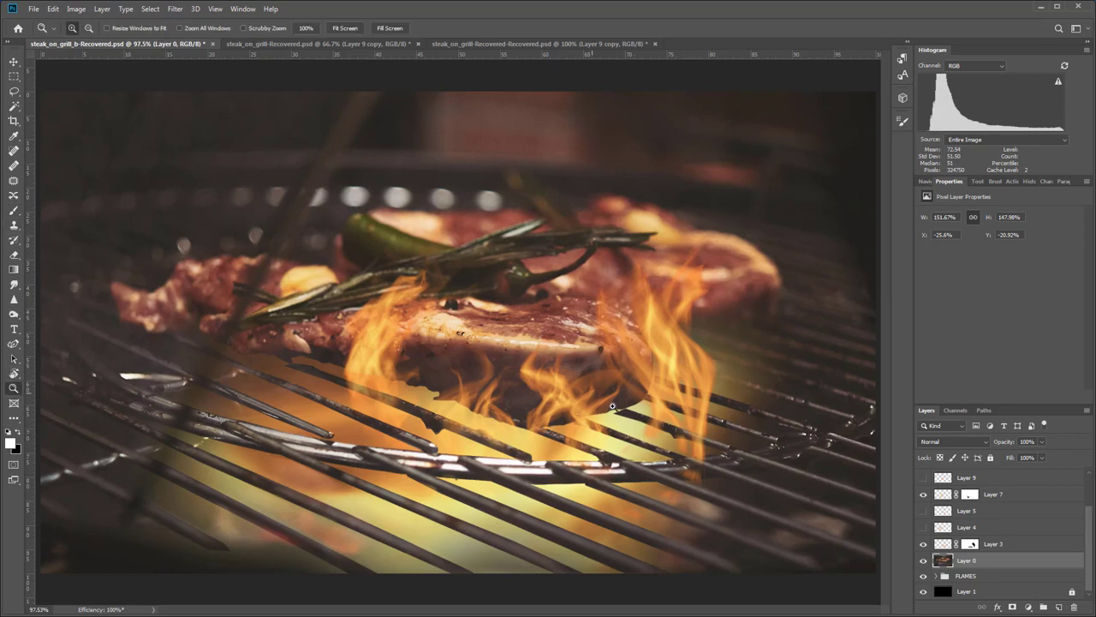
drag(612, 406, 609, 408)
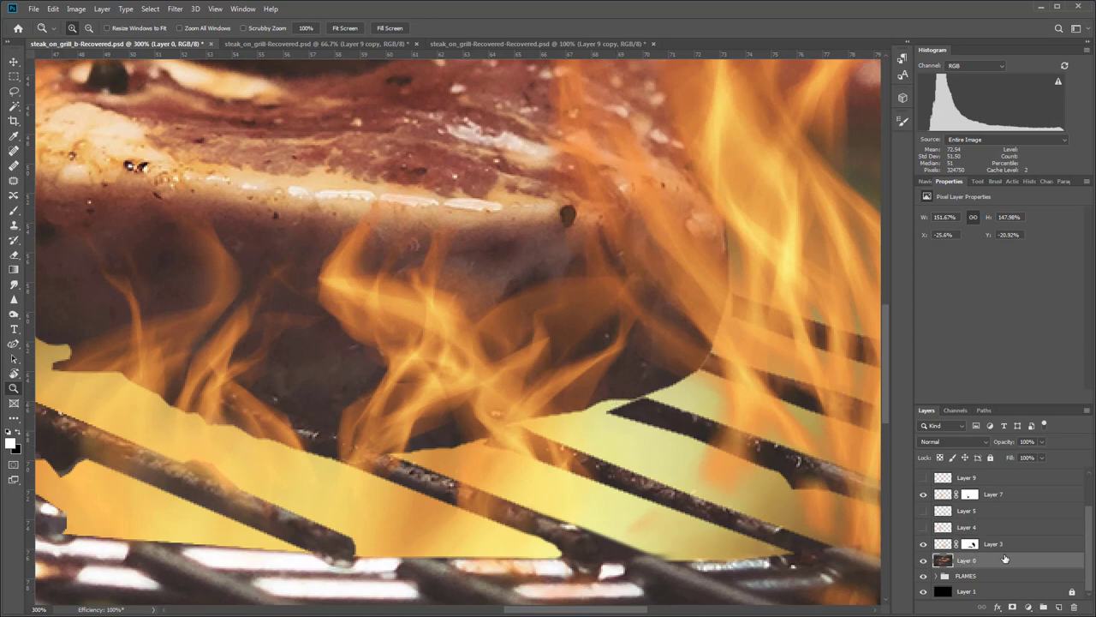
drag(1086, 557, 1086, 507)
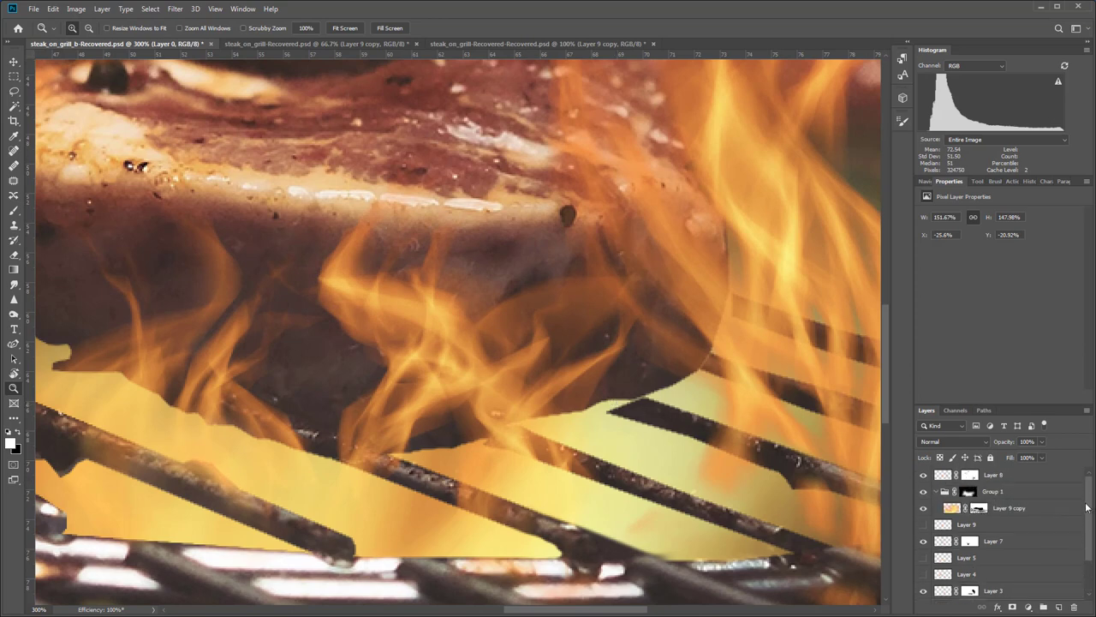
click(1007, 510)
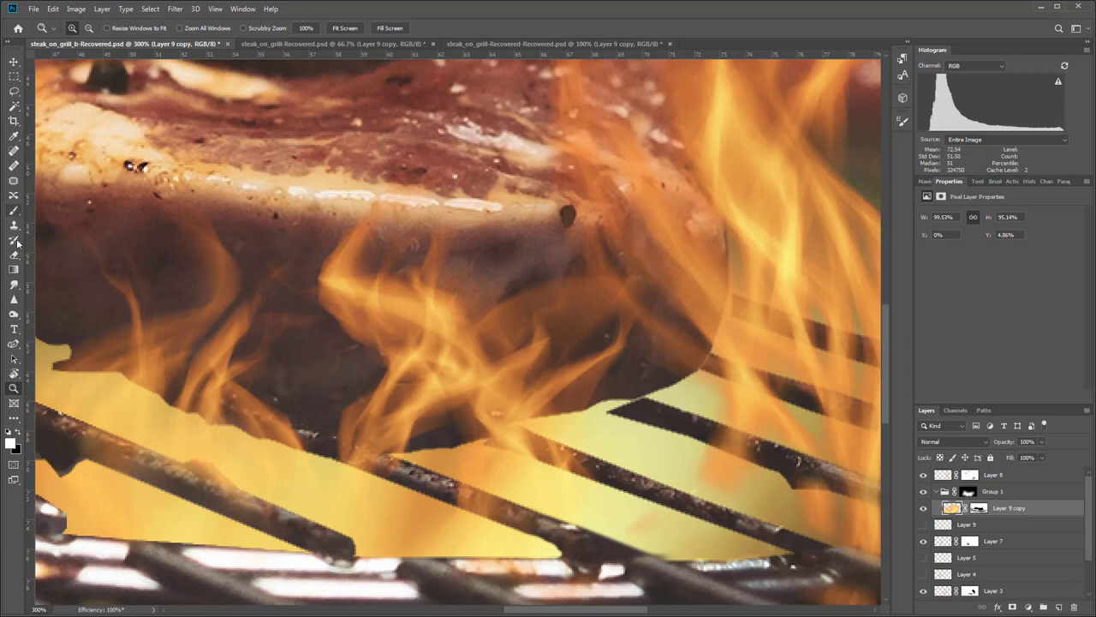
click(8, 95)
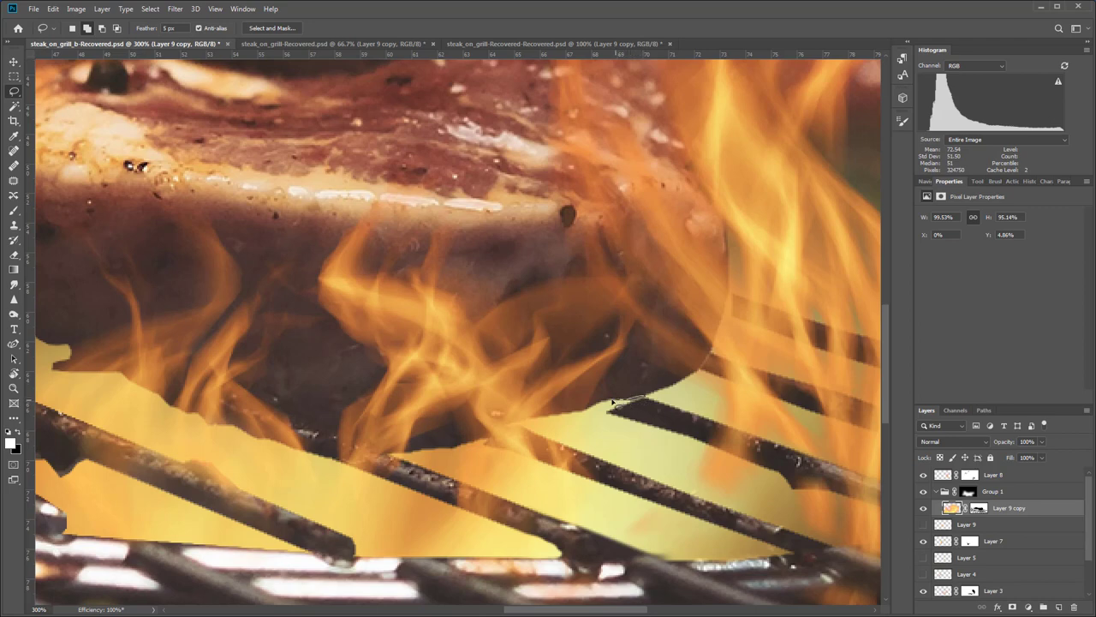
mouse_move(612, 401)
mouse_down()
mouse_move(590, 408)
mouse_move(638, 430)
mouse_up()
key(Delete)
drag(648, 404, 646, 408)
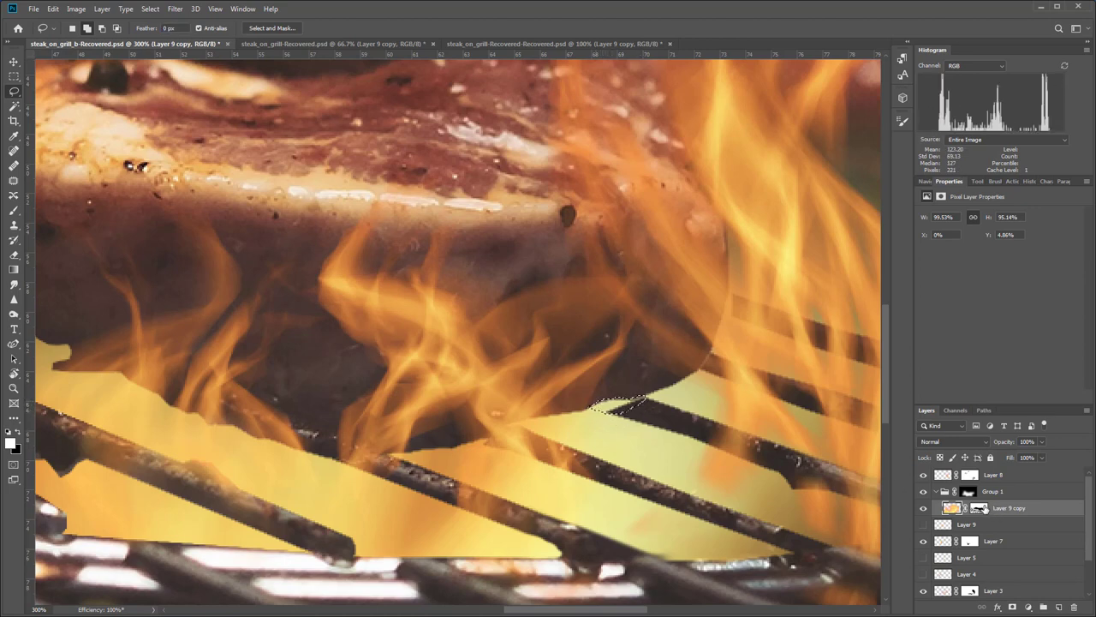
- Fill the lassoed gap with black on the Layer 9 copy mask and clear the selection
click(984, 509)
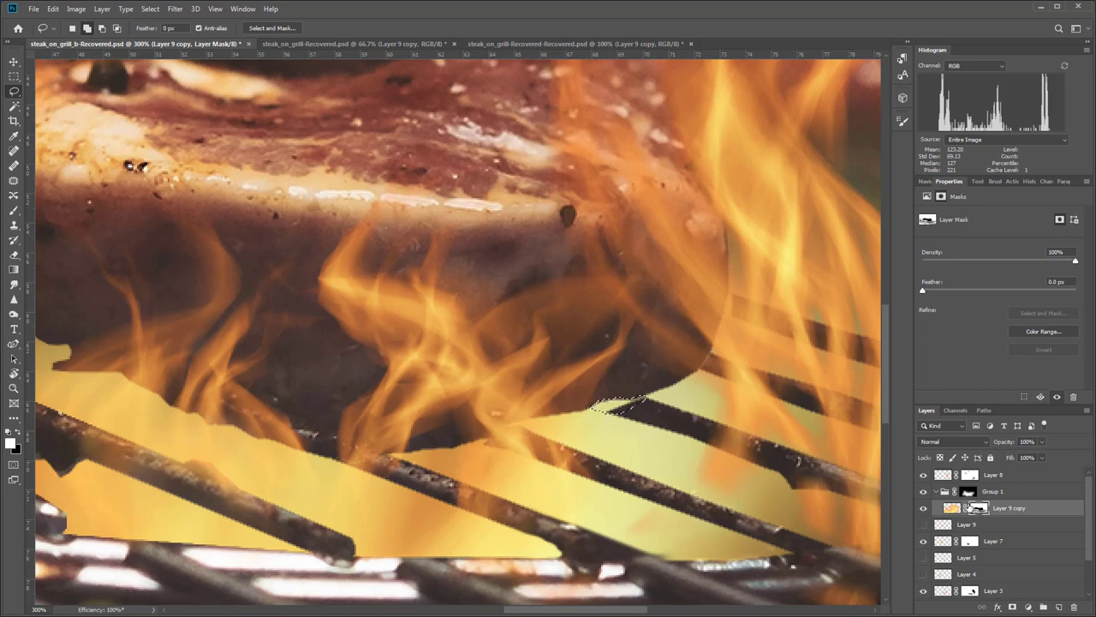
click(16, 434)
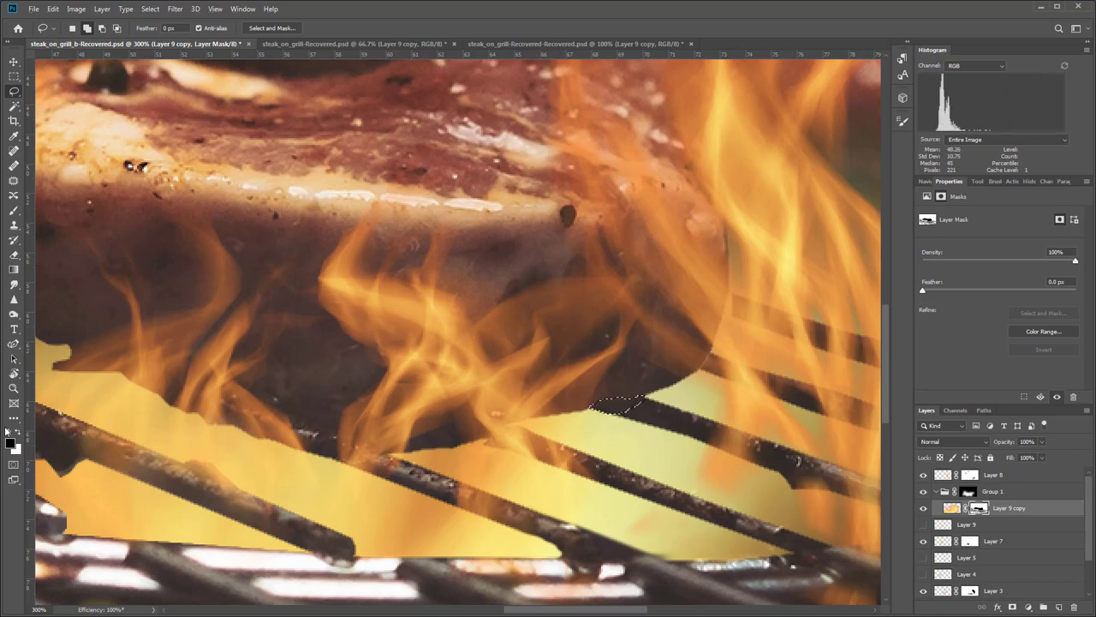
click(277, 368)
drag(153, 292, 497, 355)
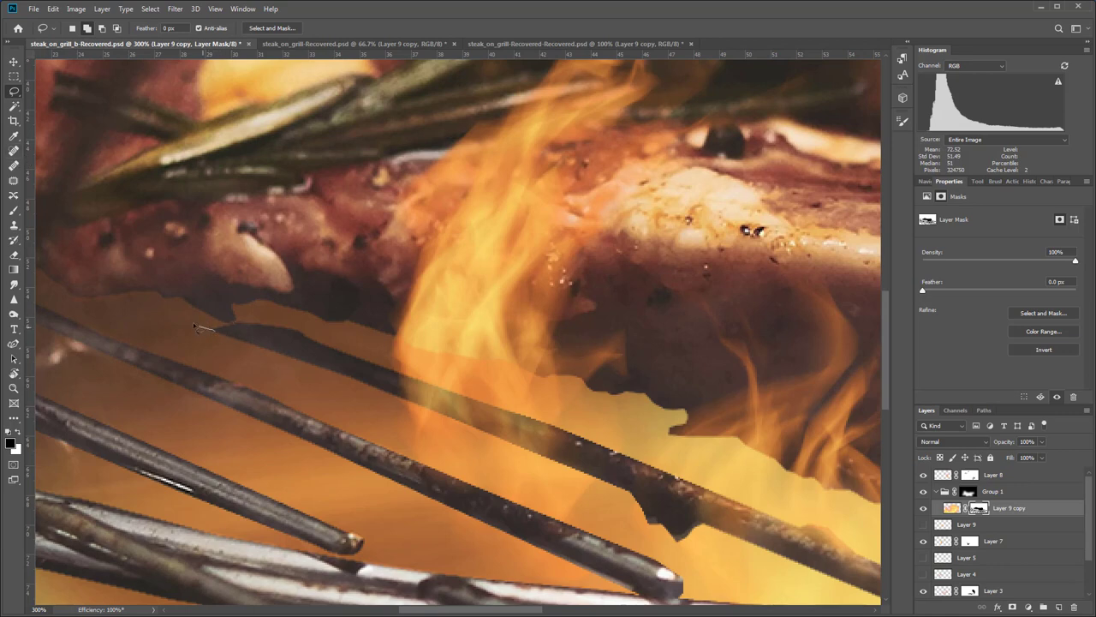
drag(163, 308, 130, 293)
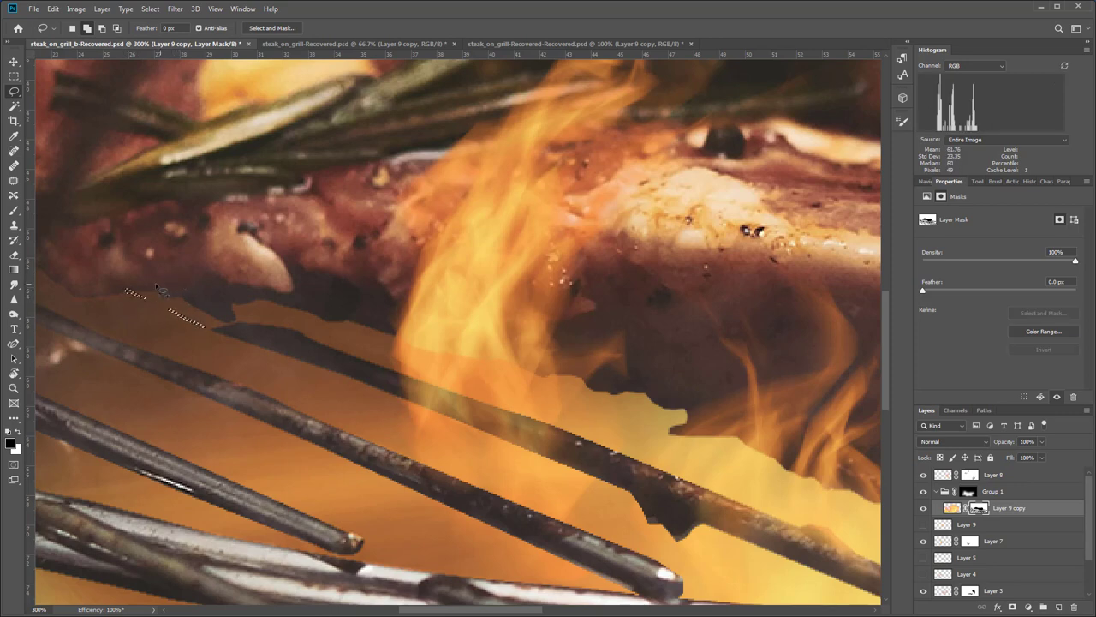
click(96, 274)
- Outline the gap between the steak's lower left edge and the bar tip with a 5 px feathered Polygonal Lasso and black it out on the mask
click(15, 91)
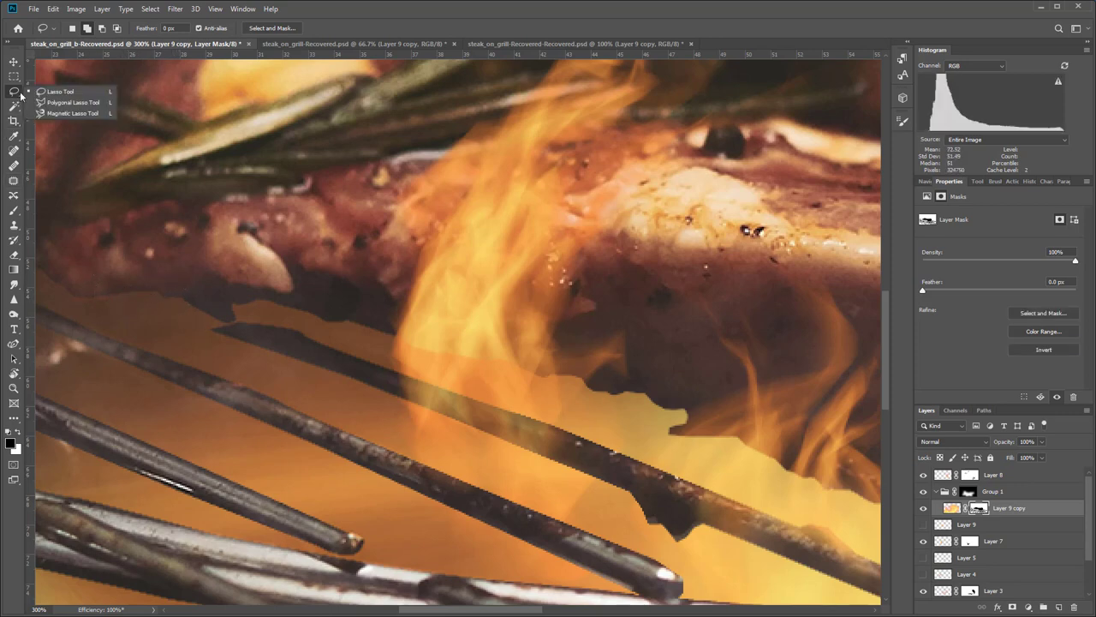
click(45, 104)
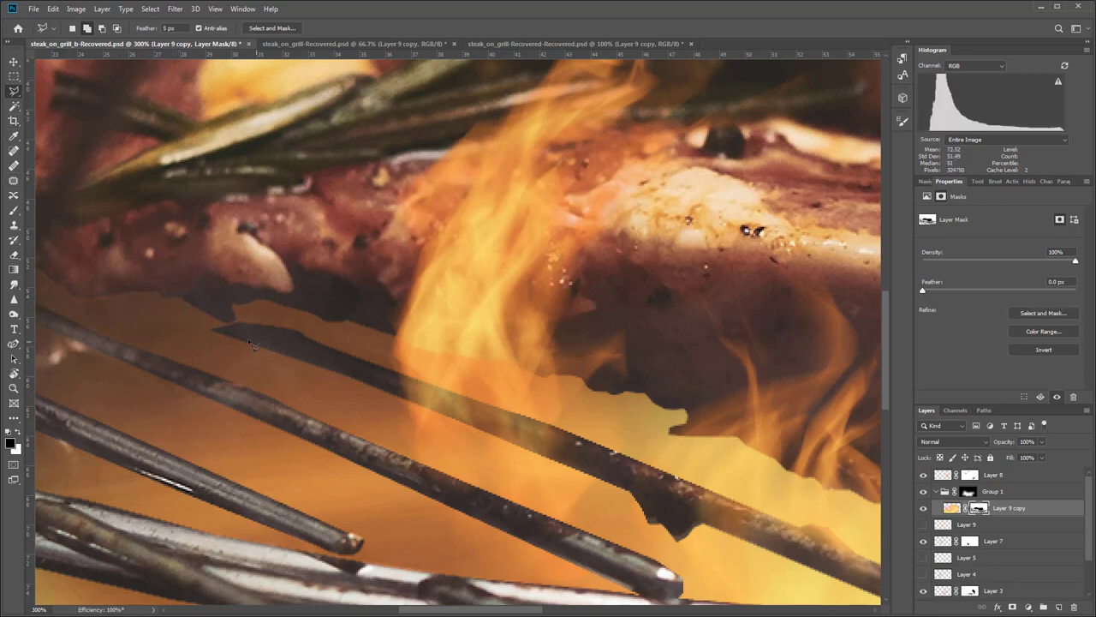
click(215, 330)
drag(221, 314, 233, 311)
click(320, 347)
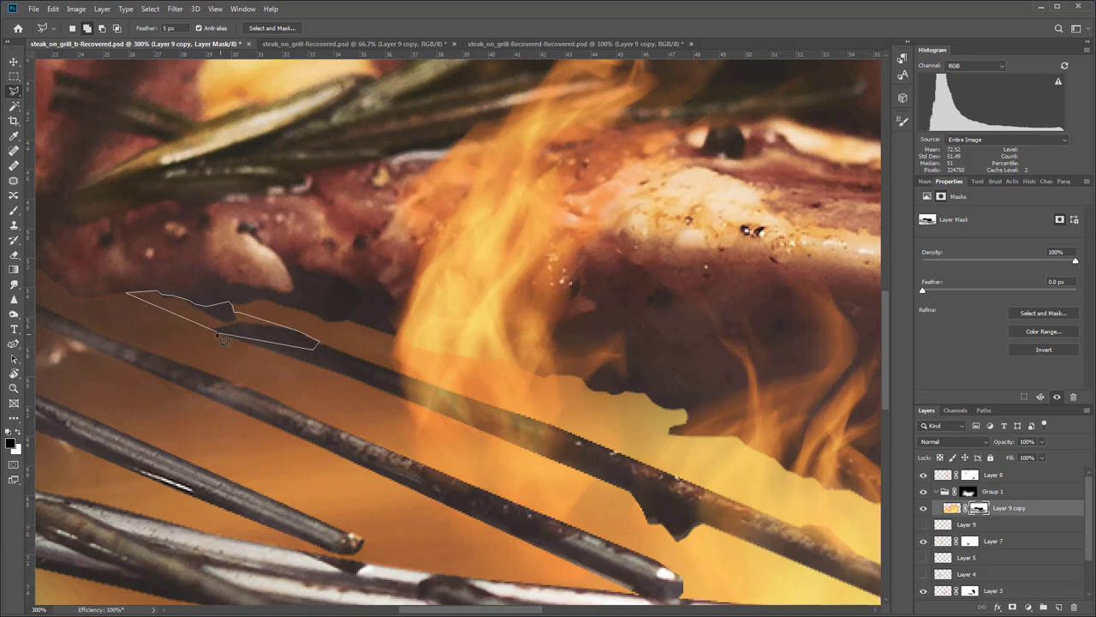
double_click(222, 339)
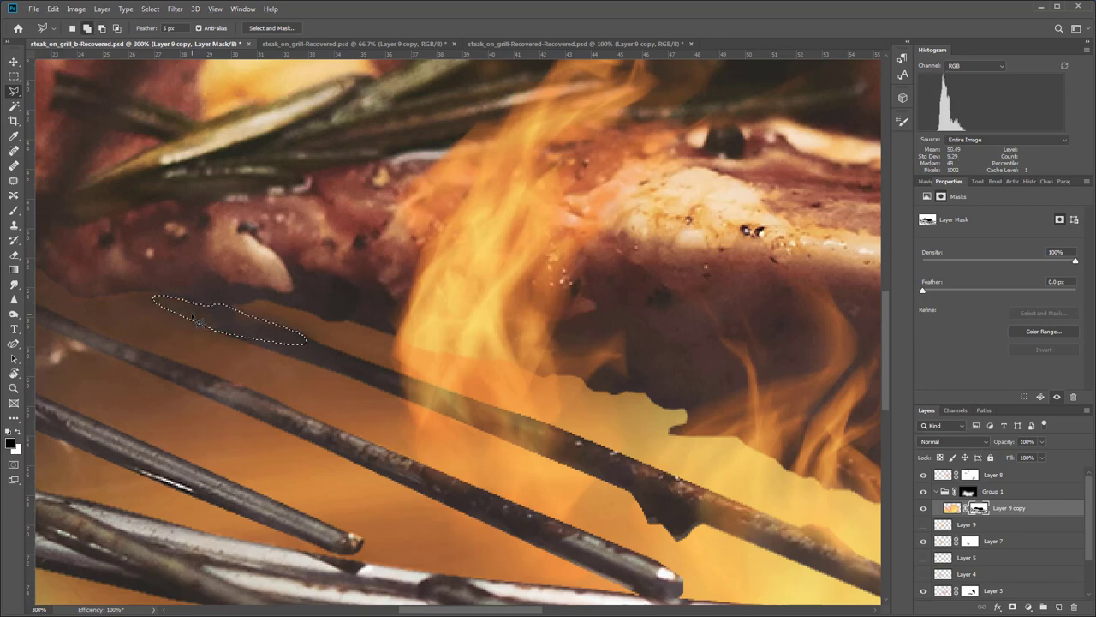
key(ctrl+d)
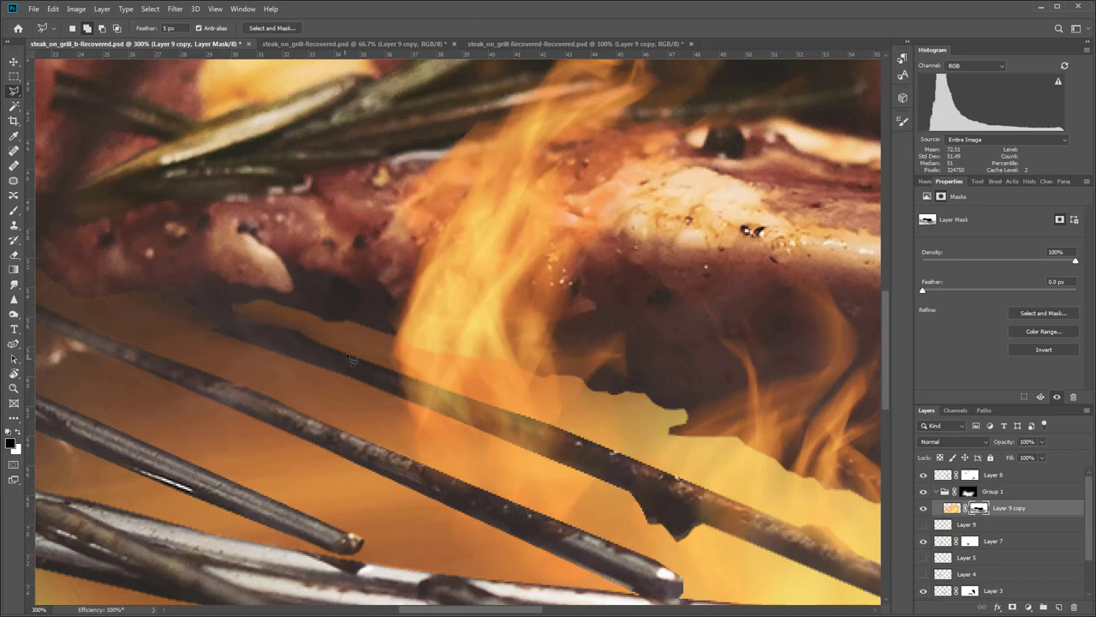
- Check the whole composite at 100% and select Layer 0
key(z)
key(ctrl+1)
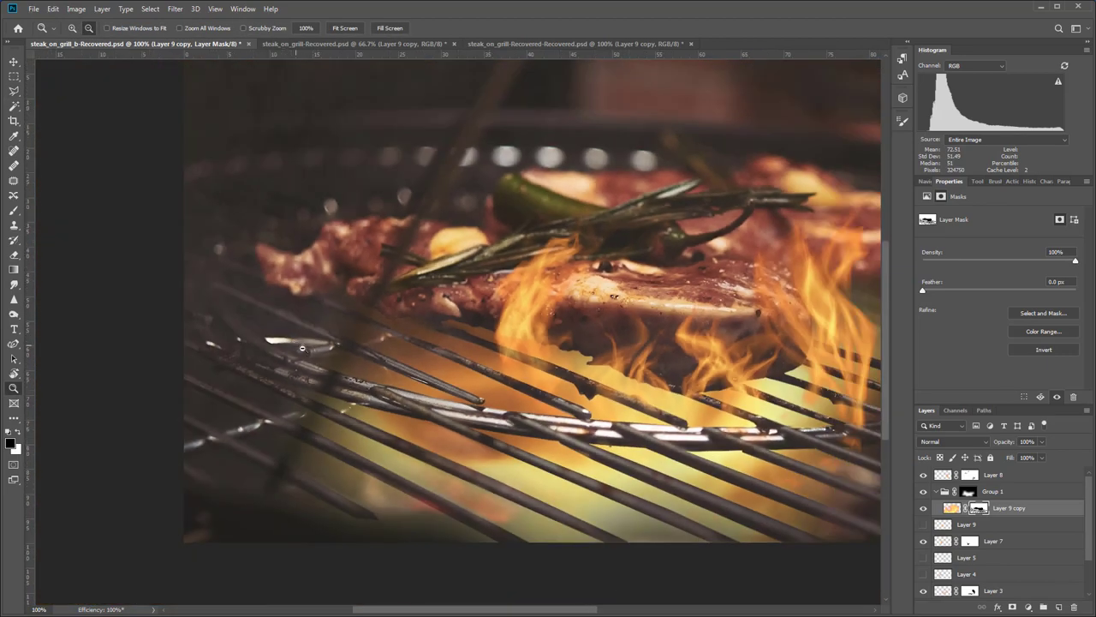
drag(616, 349, 430, 330)
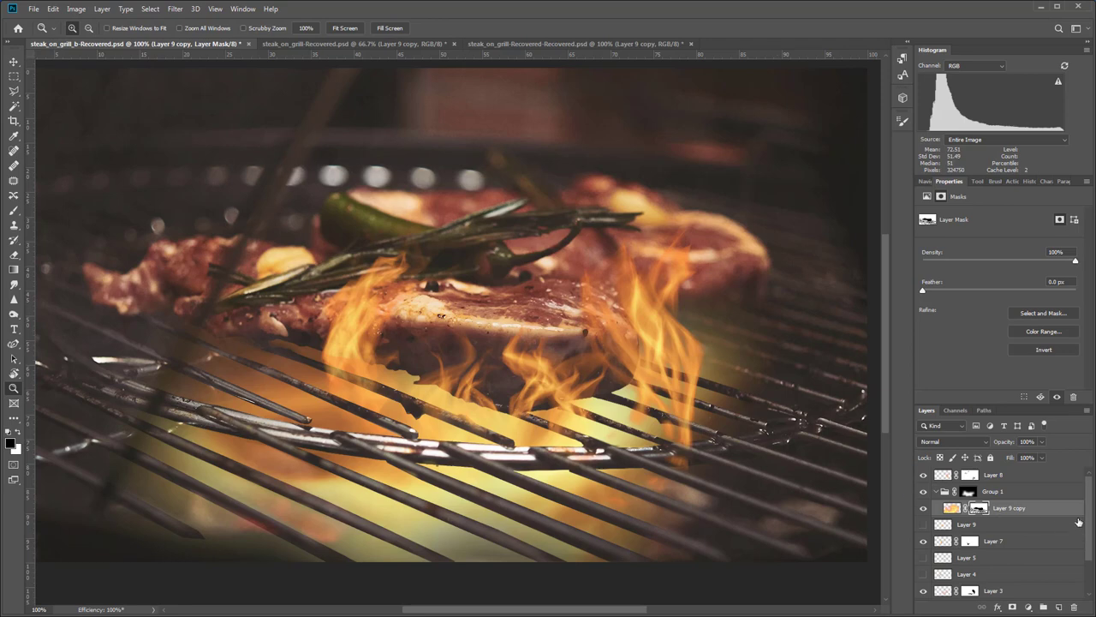
scroll(1078, 522, down, 3)
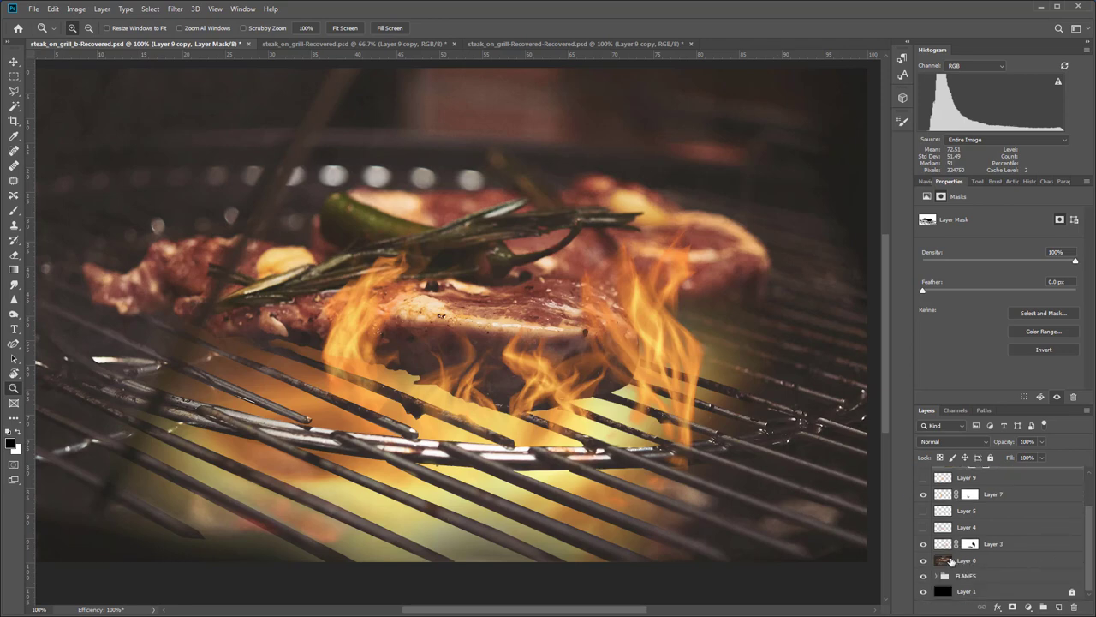
click(949, 560)
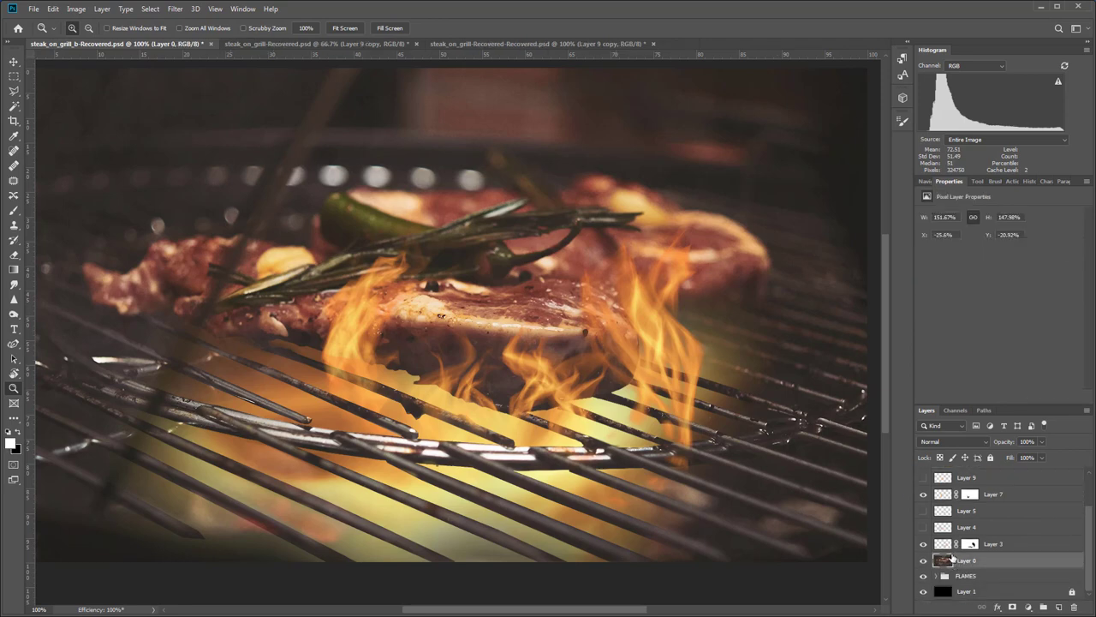
click(924, 561)
click(923, 561)
key(ctrl+j)
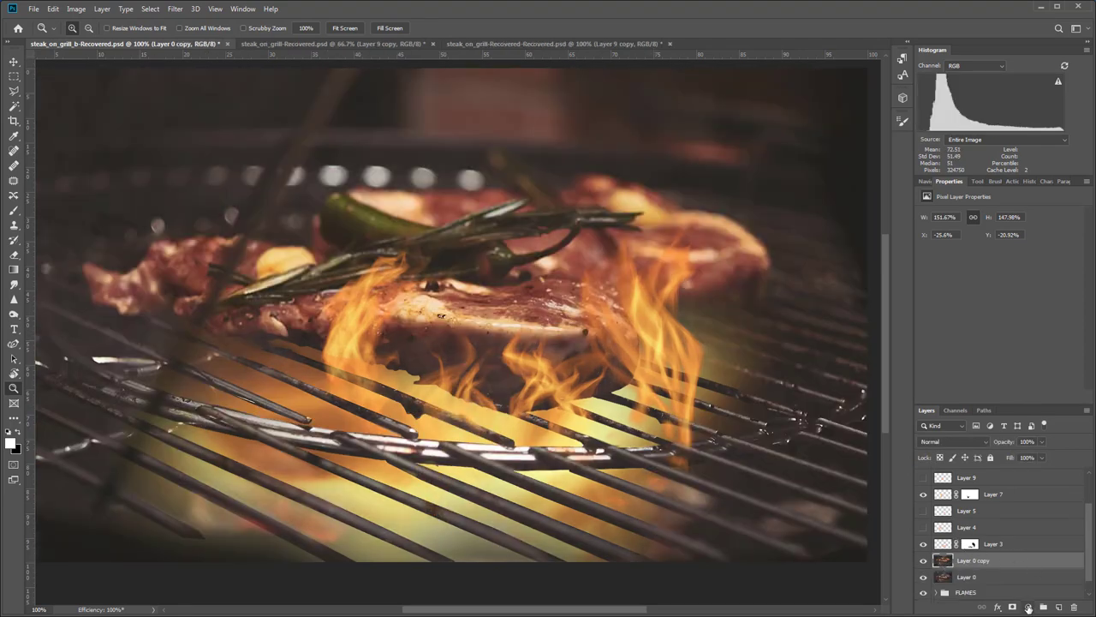
drag(982, 555, 1075, 607)
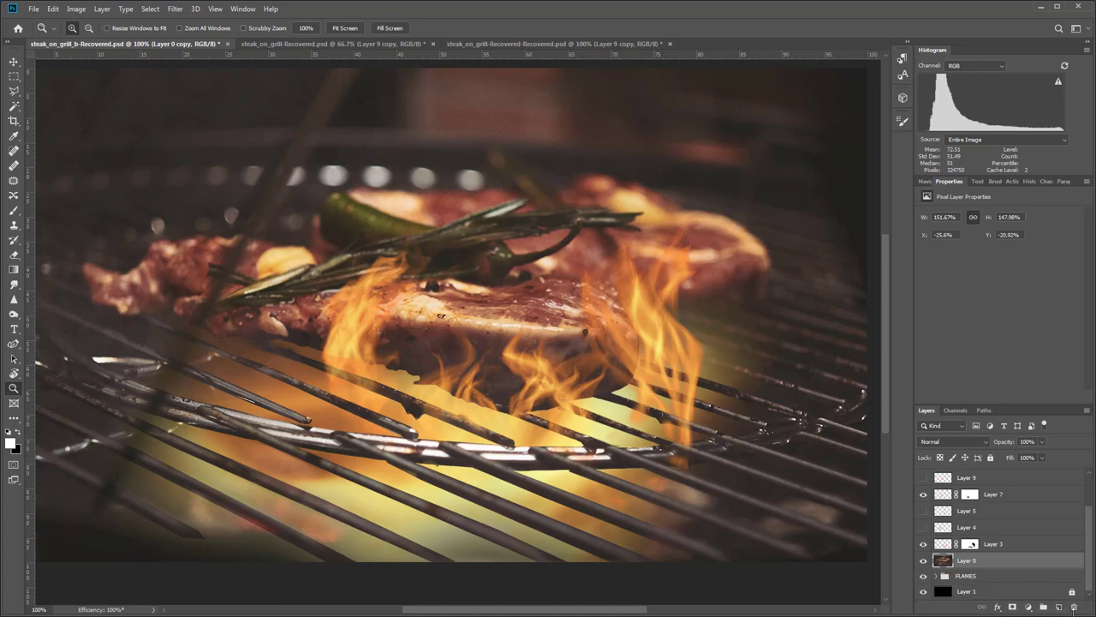
- Add a Curves adjustment directly above Layer 0 and bend the RGB curve upward to brighten the photo
click(1028, 607)
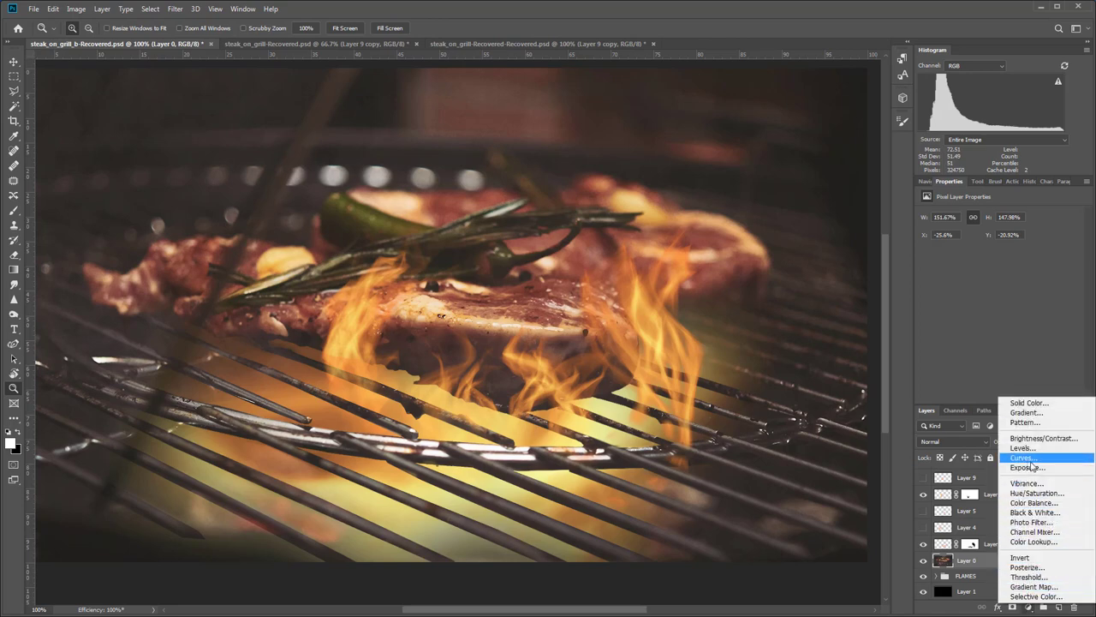
click(1033, 459)
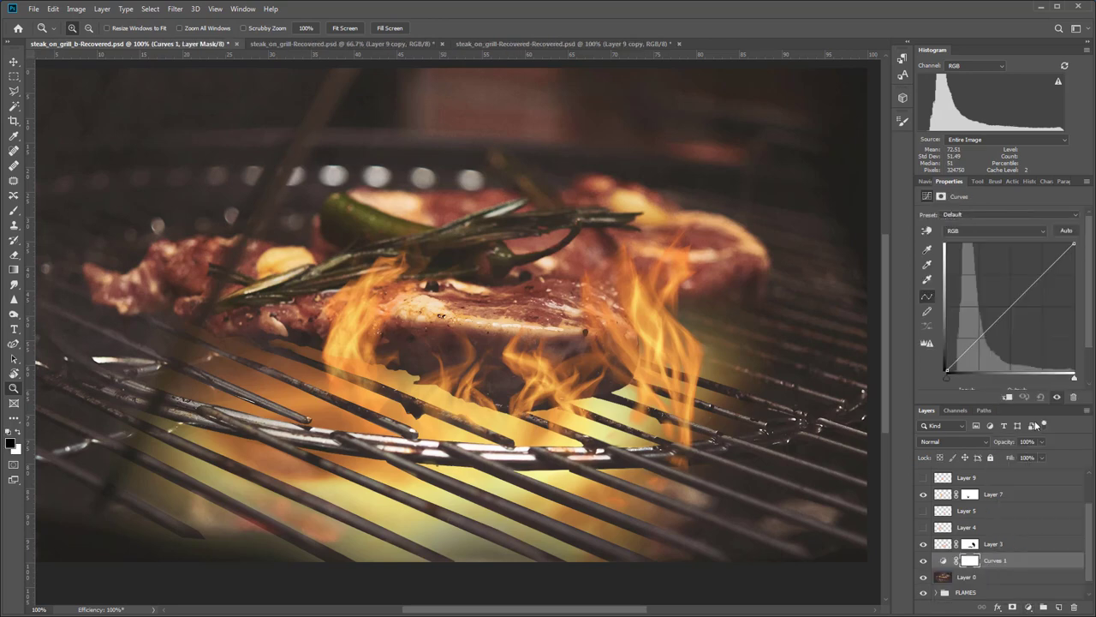
drag(1006, 310, 992, 298)
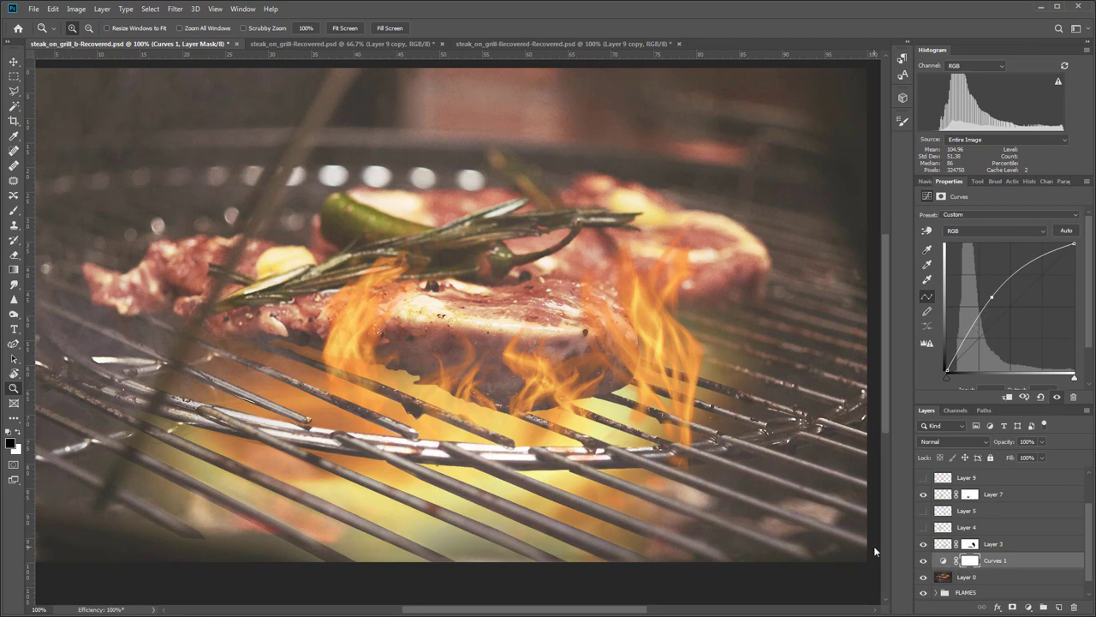
- Fill the Curves 1 mask with black and clip the adjustment to Layer 0
key(alt)
key(alt+BackSpace)
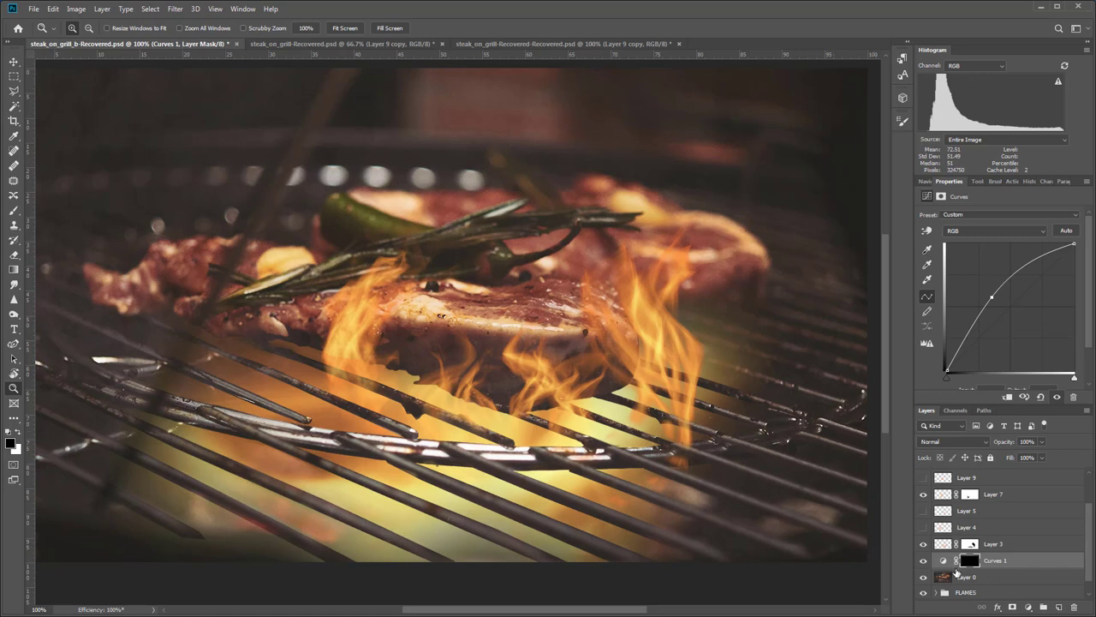
key(alt)
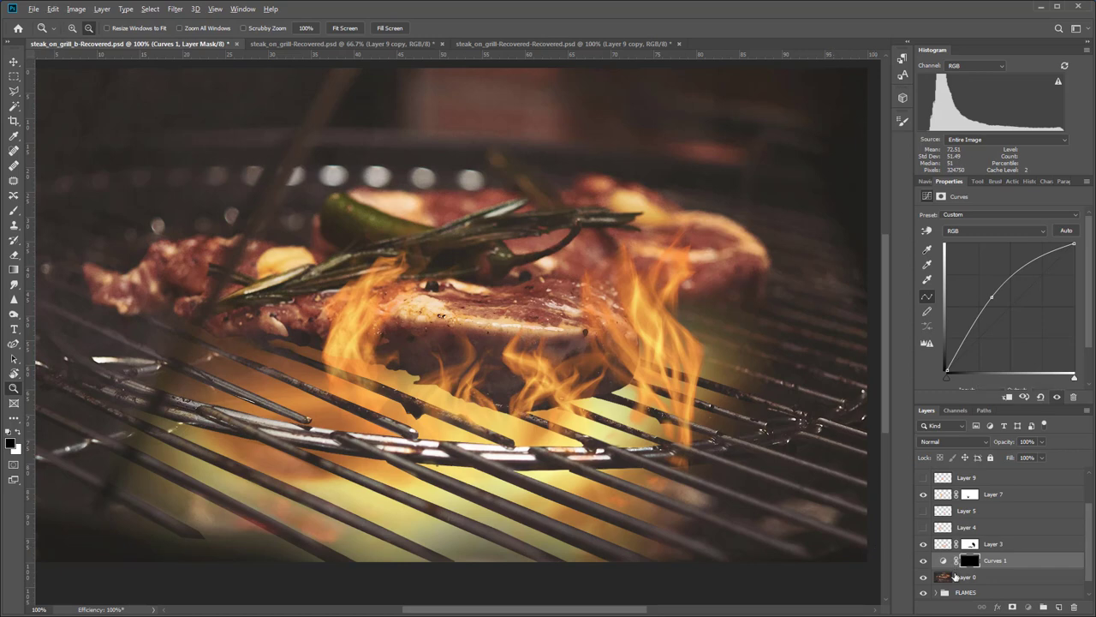
alt+click(957, 568)
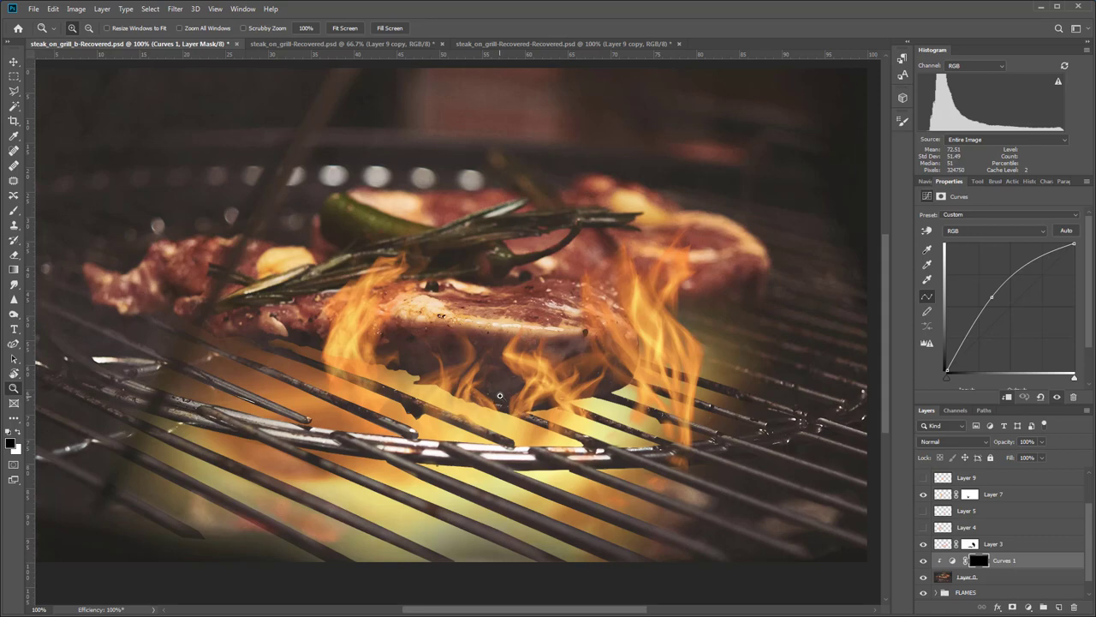
- Set up the Brush tool with white and lower the hardness of its Soft Round tip for painting the Curves 1 mask
click(18, 435)
click(14, 210)
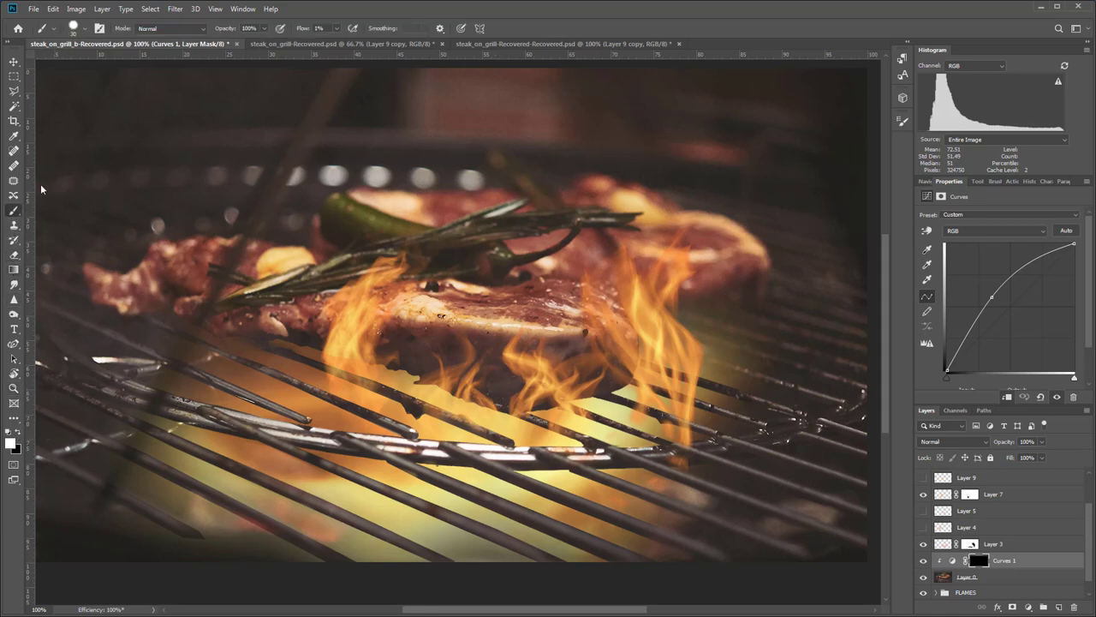
click(84, 29)
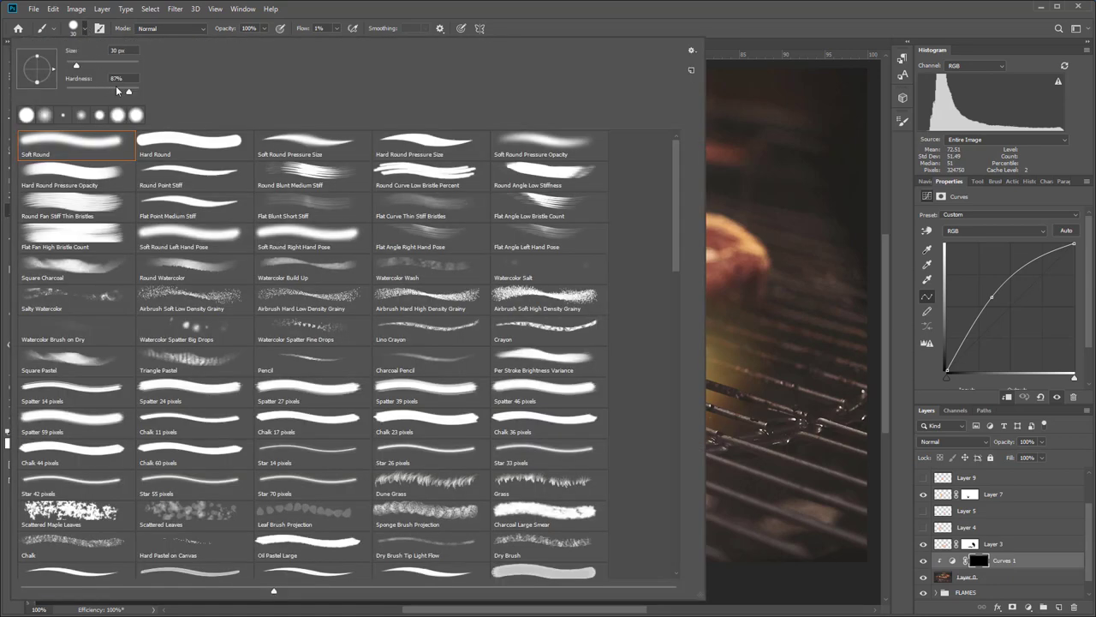
drag(106, 88, 68, 90)
click(688, 17)
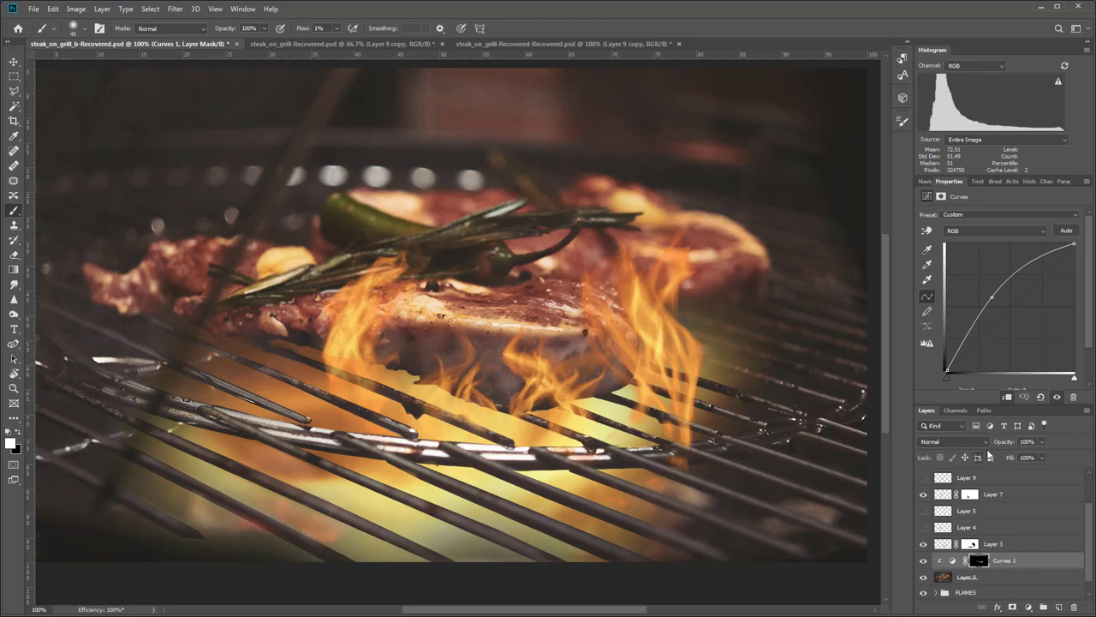
- Lower the opacity of the Curves 1 adjustment to soften its brightening of the photo
click(1042, 443)
mouse_move(1033, 455)
mouse_down()
mouse_move(990, 454)
mouse_move(1012, 456)
mouse_up()
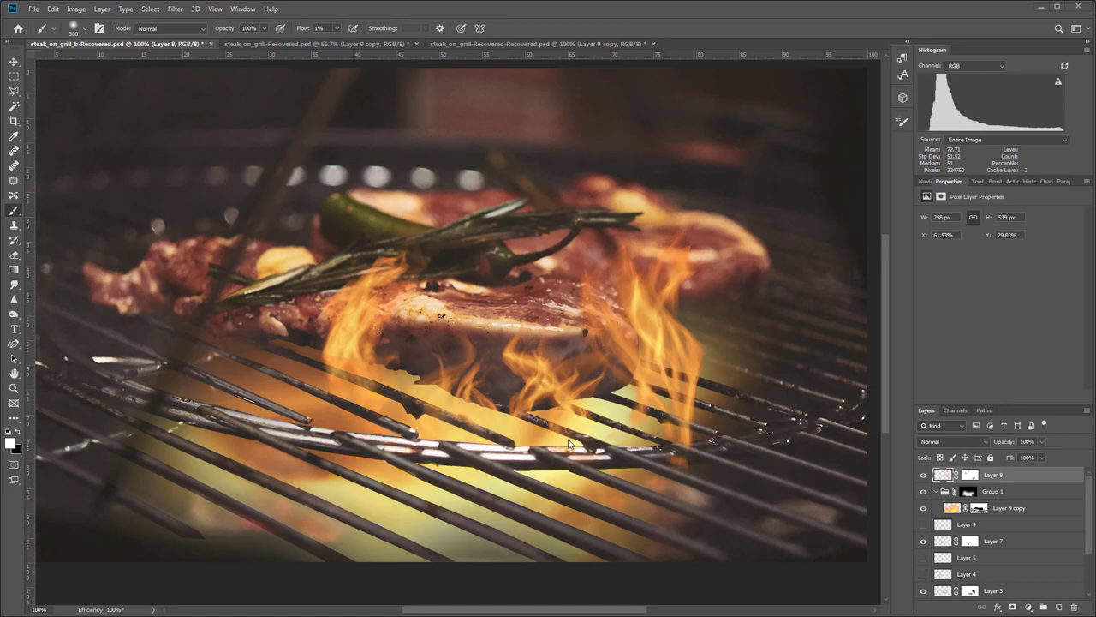
- Stamp all visible layers into a new layer above Layer 8 and apply a Gaussian Blur with a 1.2-pixel radius
click(1059, 608)
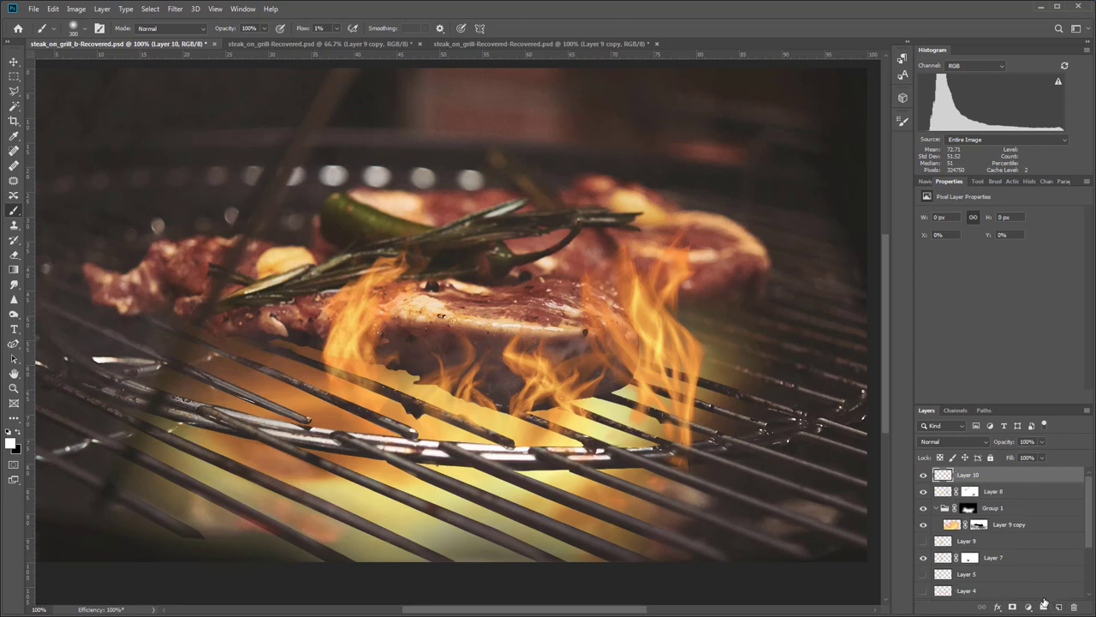
key(ctrl+shift+alt+e)
click(174, 10)
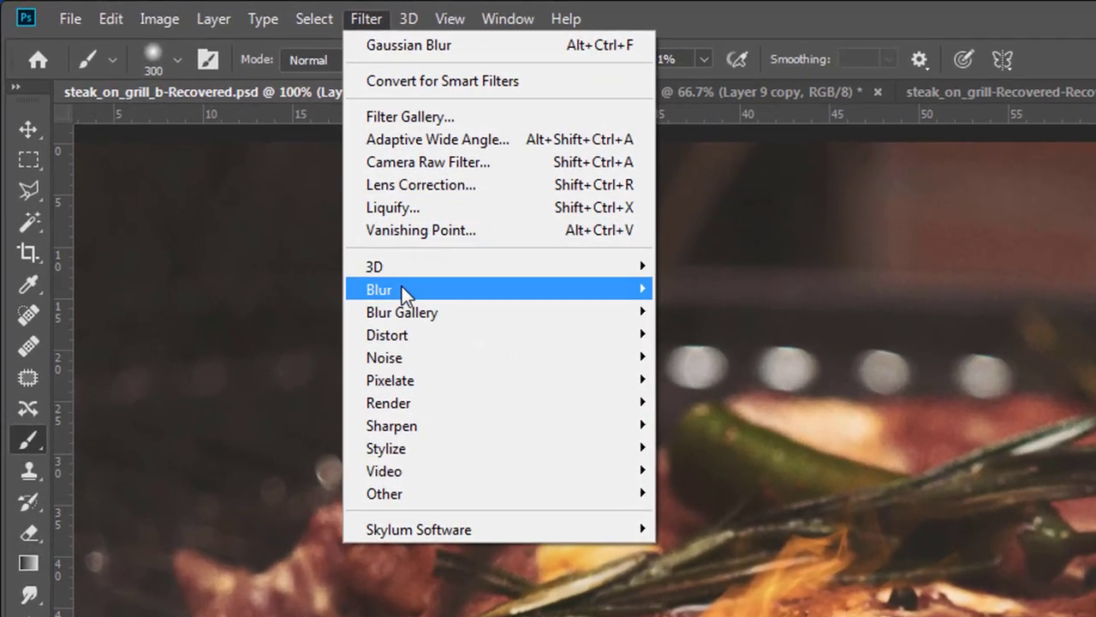
mouse_move(192, 136)
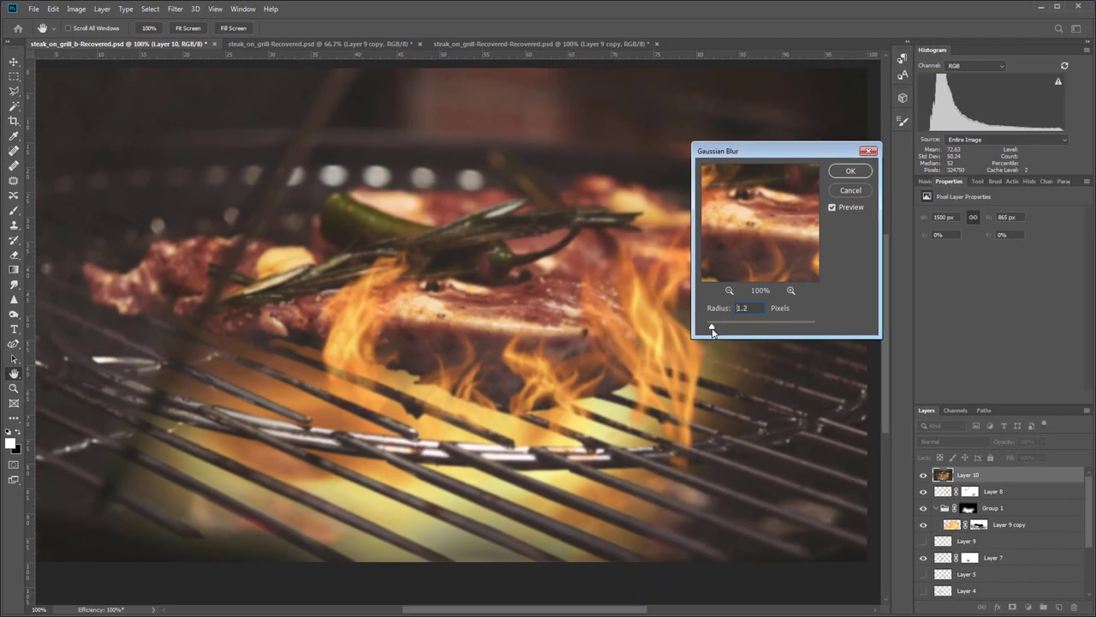
drag(707, 328, 715, 328)
click(841, 172)
key(b)
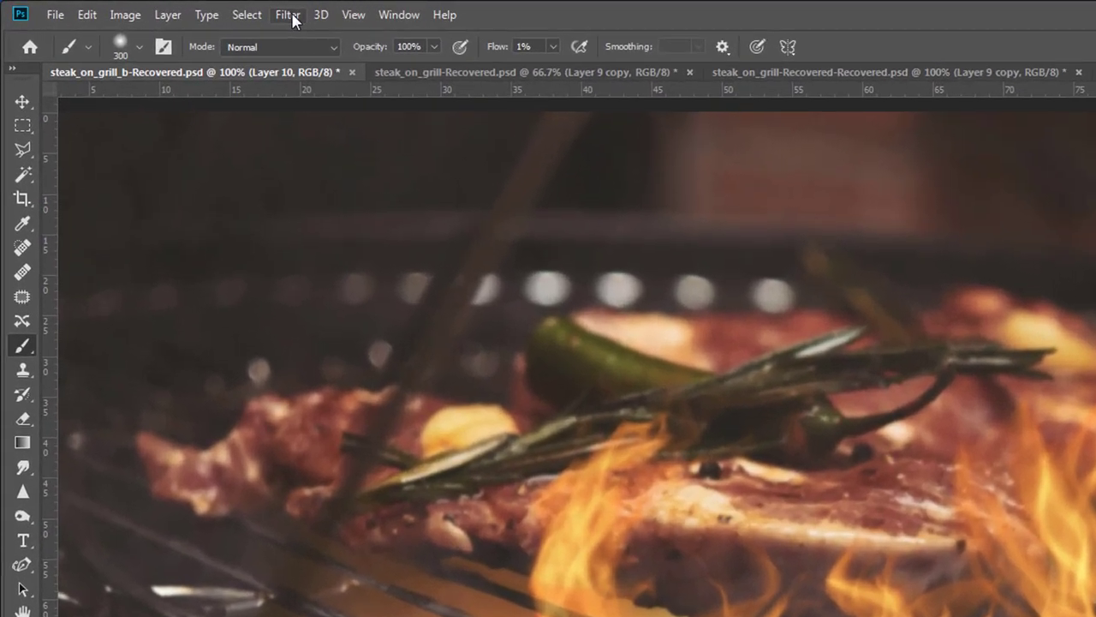
- Apply the Glass filter to Layer 10 with Distortion 1, Smoothness 2, Frosted texture and 50% scaling
click(189, 9)
click(337, 99)
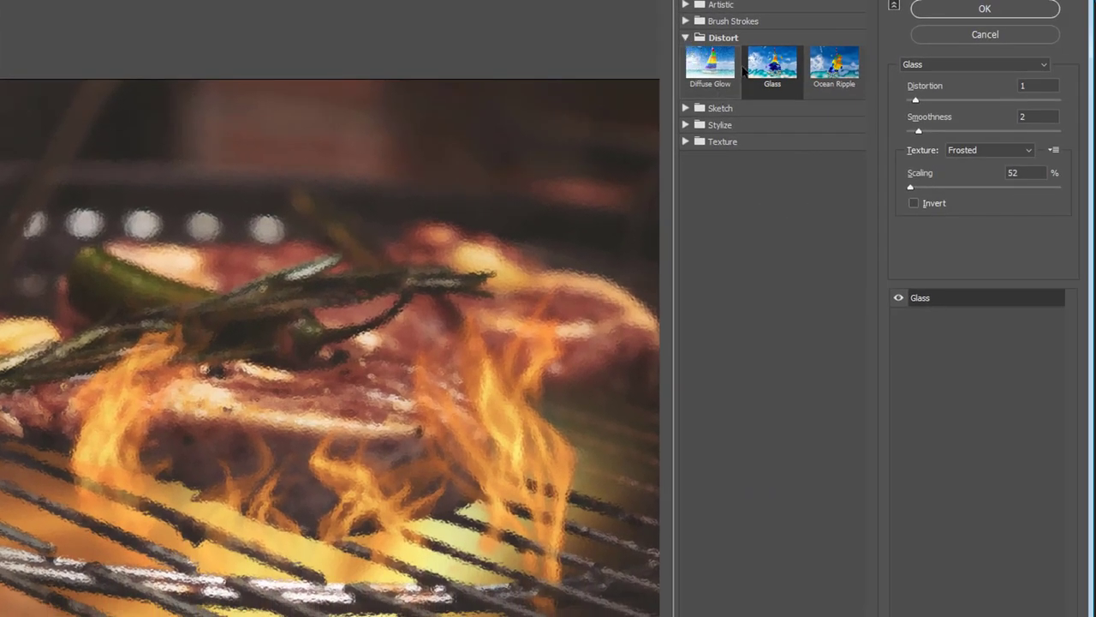
click(985, 150)
click(979, 181)
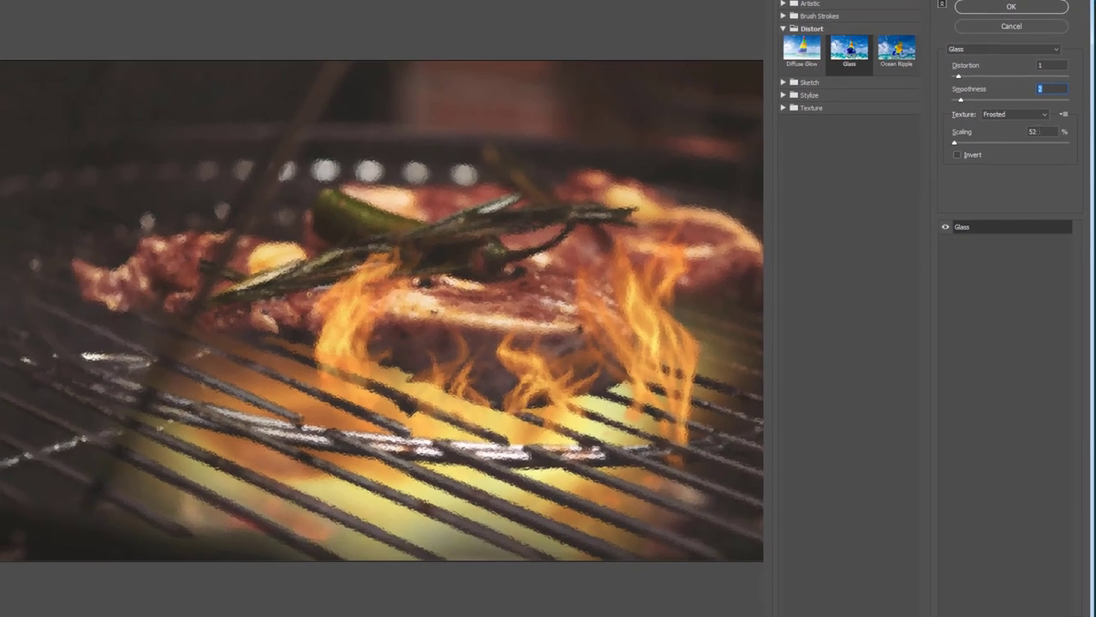
drag(961, 145, 945, 142)
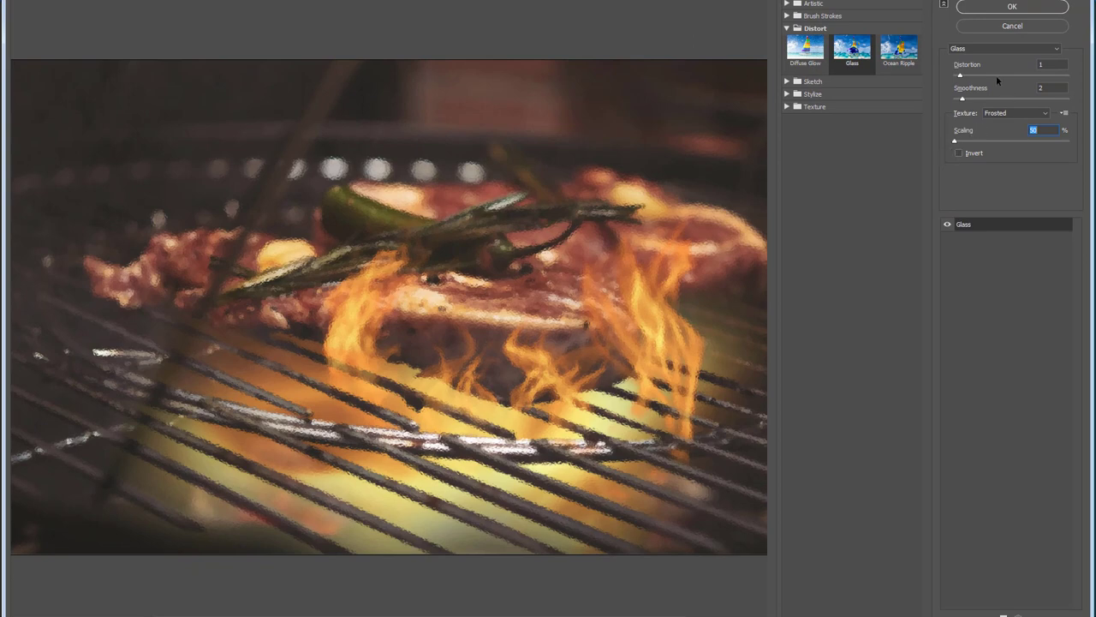
click(1008, 8)
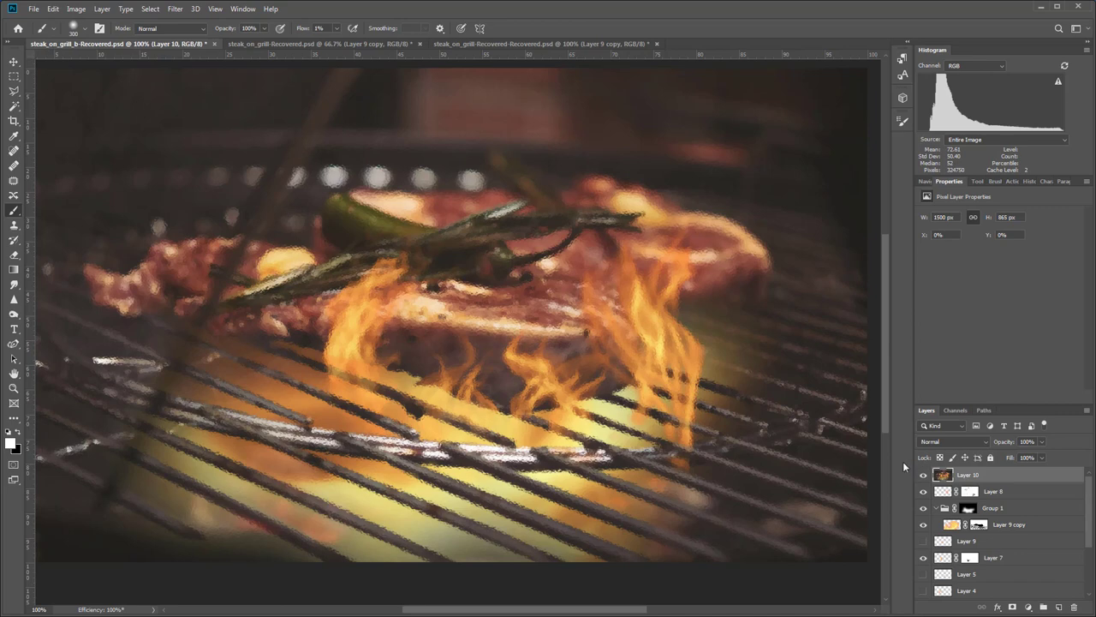
- Add a black mask to Layer 10 and paint white over the grill and flame area to reveal the heat distortion there
alt+click(1011, 607)
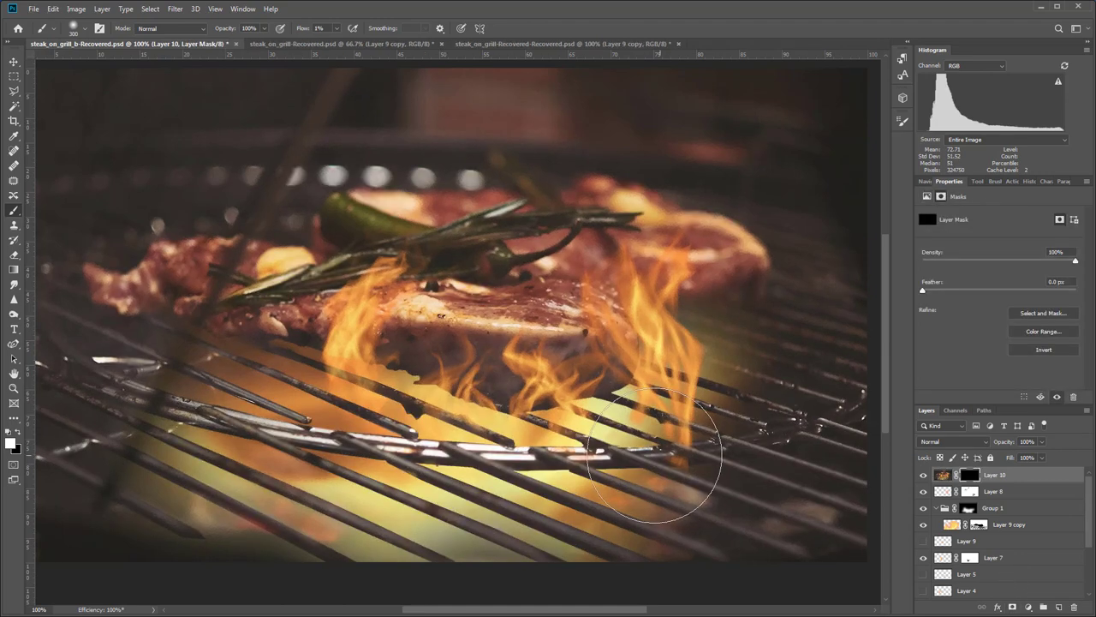
mouse_move(686, 450)
mouse_down()
mouse_move(744, 315)
mouse_move(704, 302)
mouse_up()
mouse_move(454, 424)
mouse_down()
mouse_move(403, 402)
mouse_move(326, 460)
mouse_move(356, 428)
mouse_move(325, 467)
mouse_move(248, 437)
mouse_move(257, 420)
mouse_move(242, 431)
mouse_move(270, 506)
mouse_move(381, 511)
mouse_move(369, 514)
mouse_move(518, 501)
mouse_move(506, 462)
mouse_move(599, 472)
mouse_move(527, 480)
mouse_move(676, 428)
mouse_move(402, 492)
mouse_move(321, 459)
mouse_move(497, 399)
mouse_move(358, 304)
mouse_move(454, 364)
mouse_move(746, 416)
mouse_move(546, 509)
mouse_move(248, 394)
mouse_move(220, 454)
mouse_move(313, 538)
mouse_move(225, 387)
mouse_move(305, 497)
mouse_move(527, 522)
mouse_move(667, 410)
mouse_move(419, 480)
mouse_move(274, 403)
mouse_move(433, 550)
mouse_move(666, 450)
mouse_move(906, 450)
mouse_up()
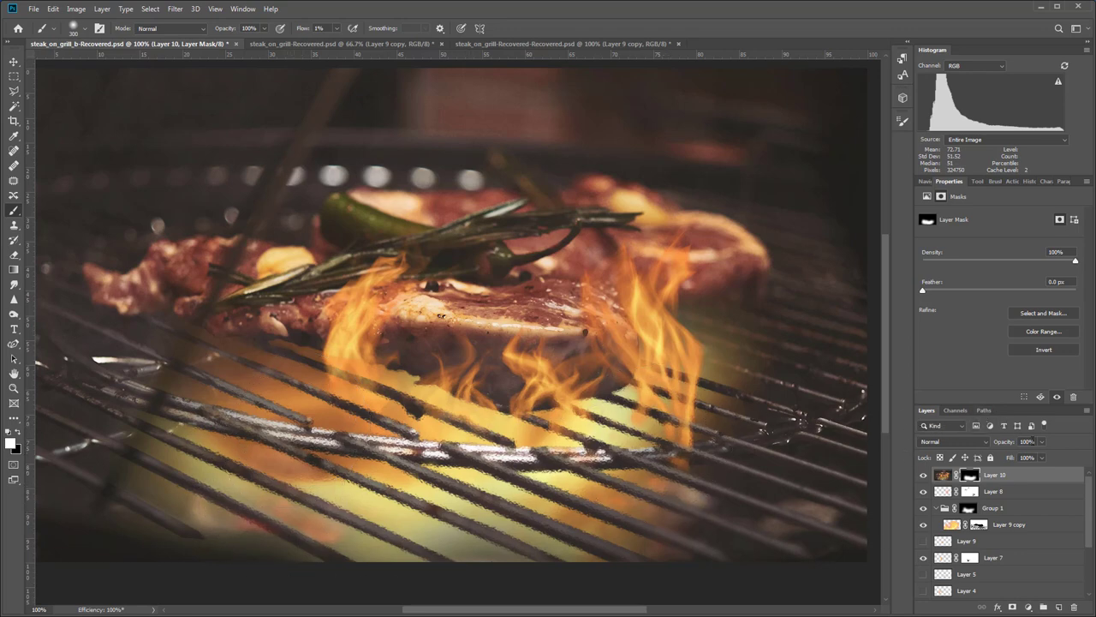
- Reduce the opacity of Layer 10 to 57% and compare the heat distortion on and off
click(1040, 442)
drag(1030, 459, 1020, 456)
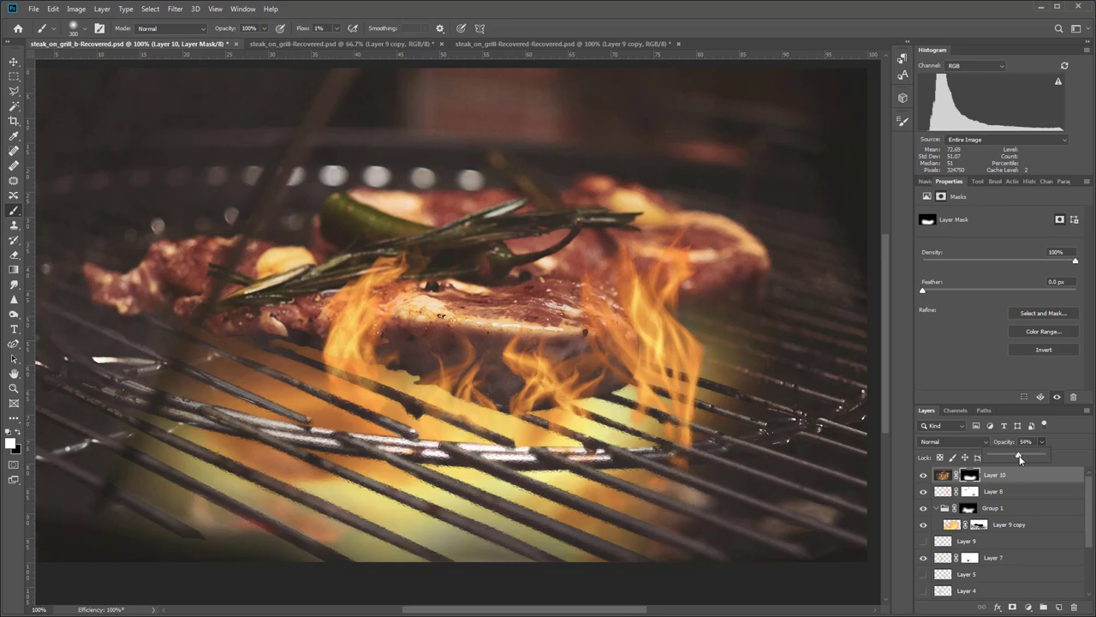
click(923, 474)
click(923, 475)
click(924, 474)
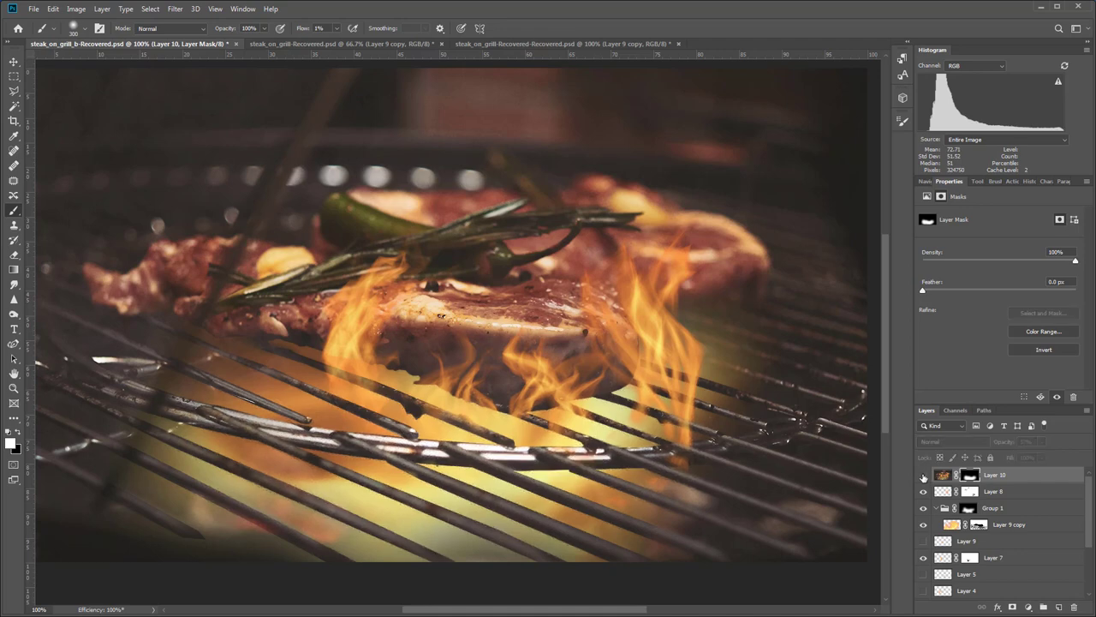
click(923, 476)
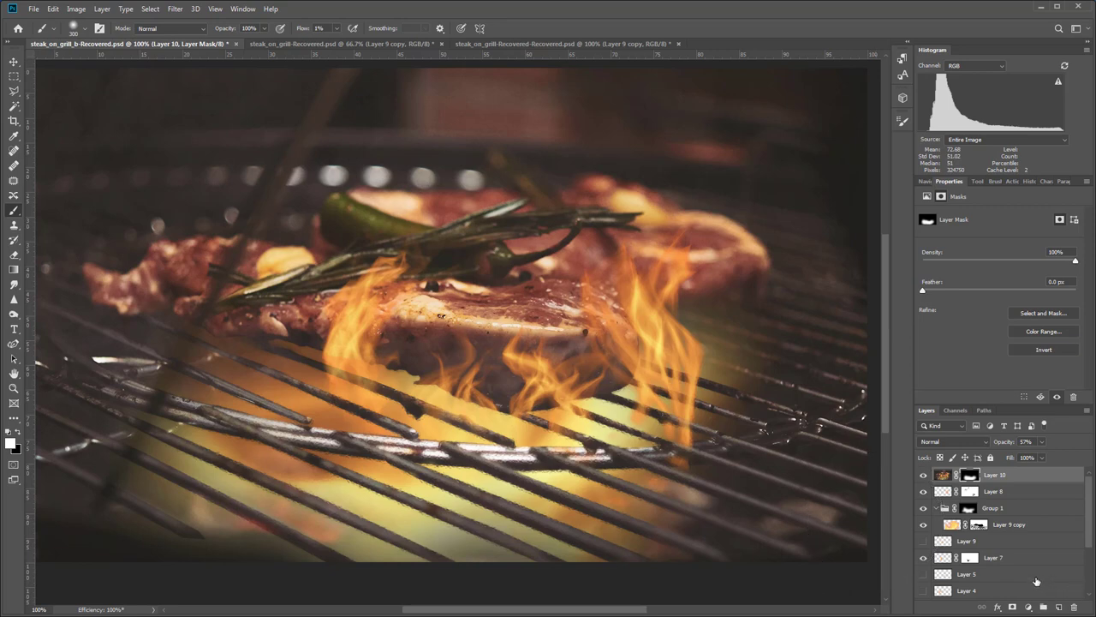
- Add a Curves adjustment above Layer 10 and shape a gentle S-curve by raising the highlights and lowering the shadows
click(1029, 607)
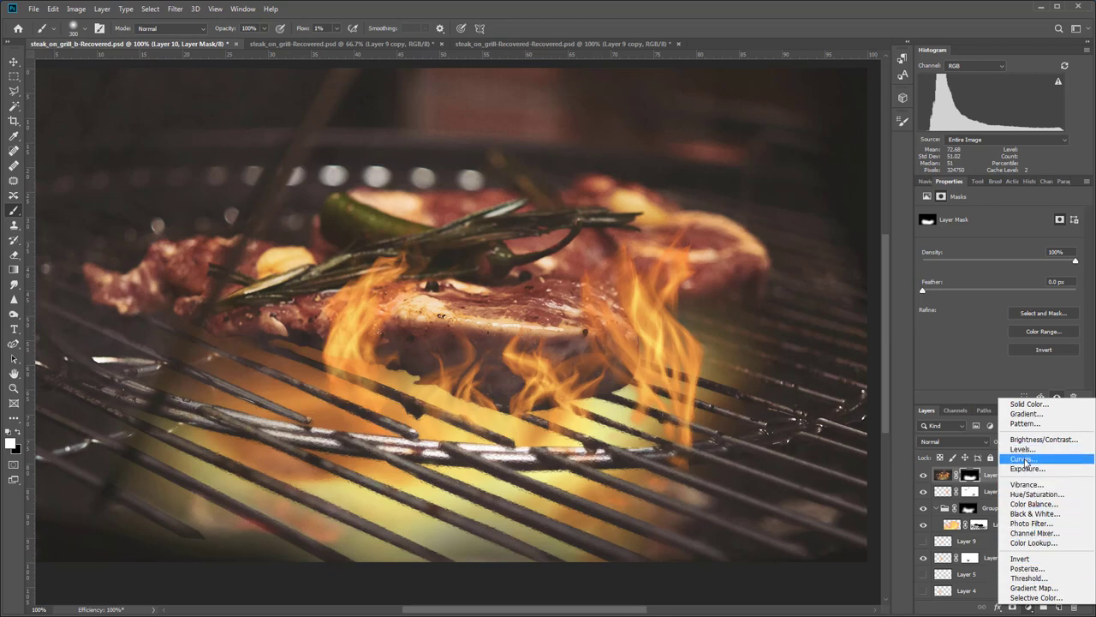
click(1026, 464)
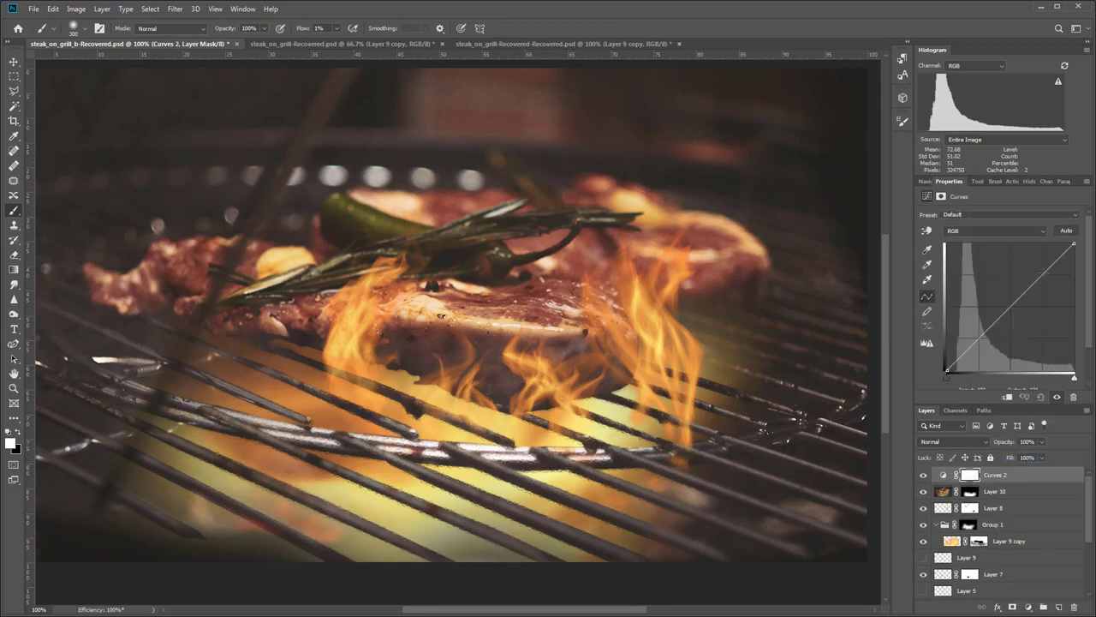
drag(1041, 275, 1041, 270)
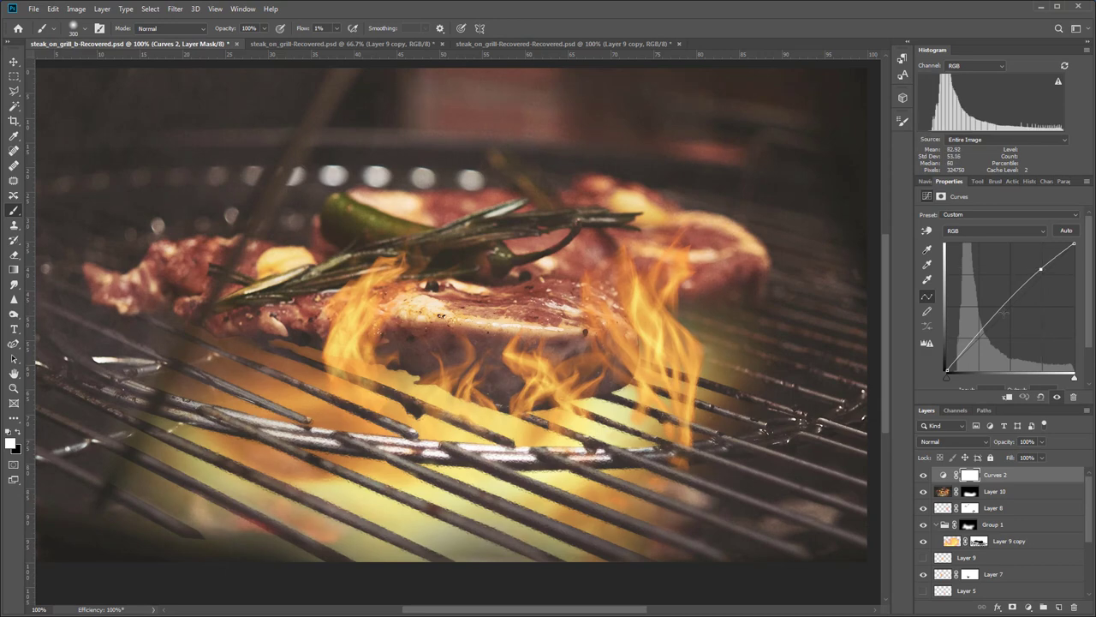
drag(974, 341, 973, 345)
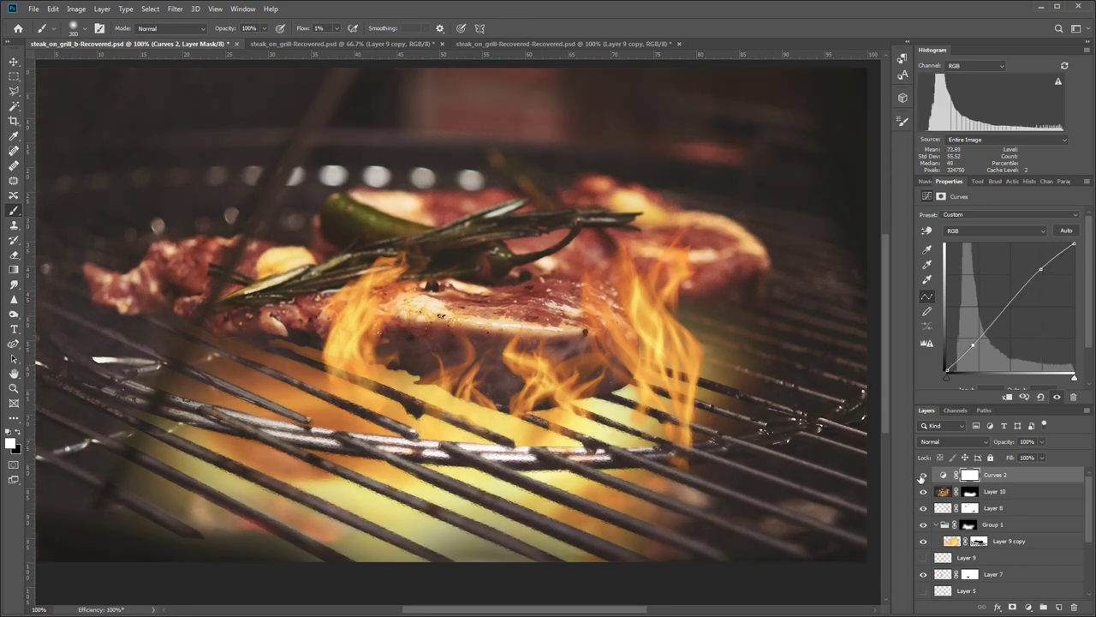
- Compare the image with and without Curves 2 and set that adjustment's opacity to 63%
click(923, 475)
click(922, 475)
click(919, 475)
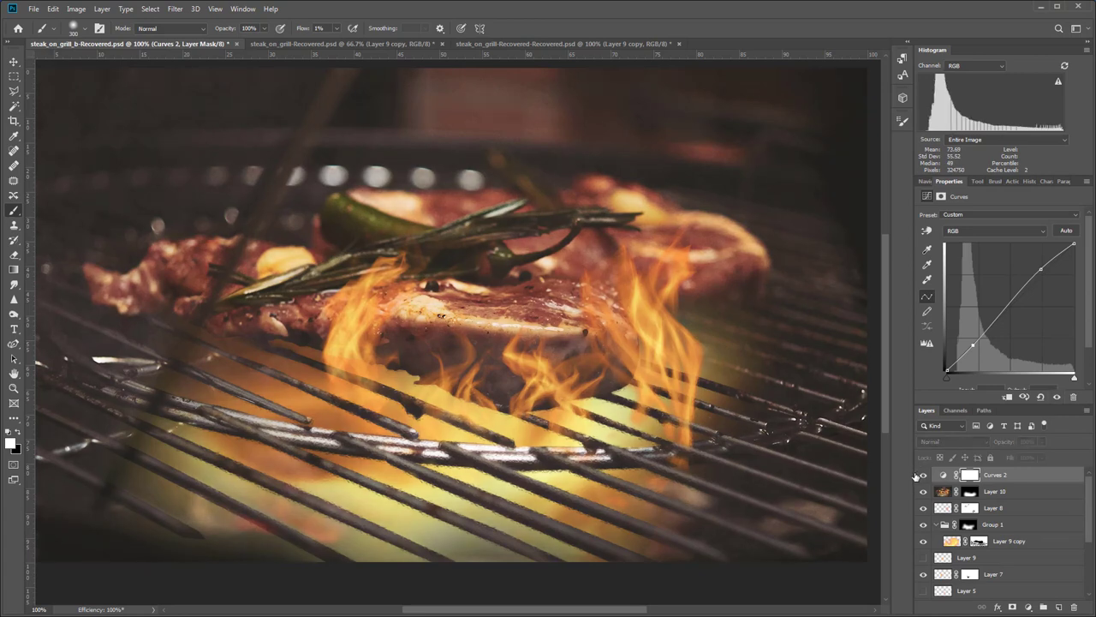
click(922, 476)
click(1040, 442)
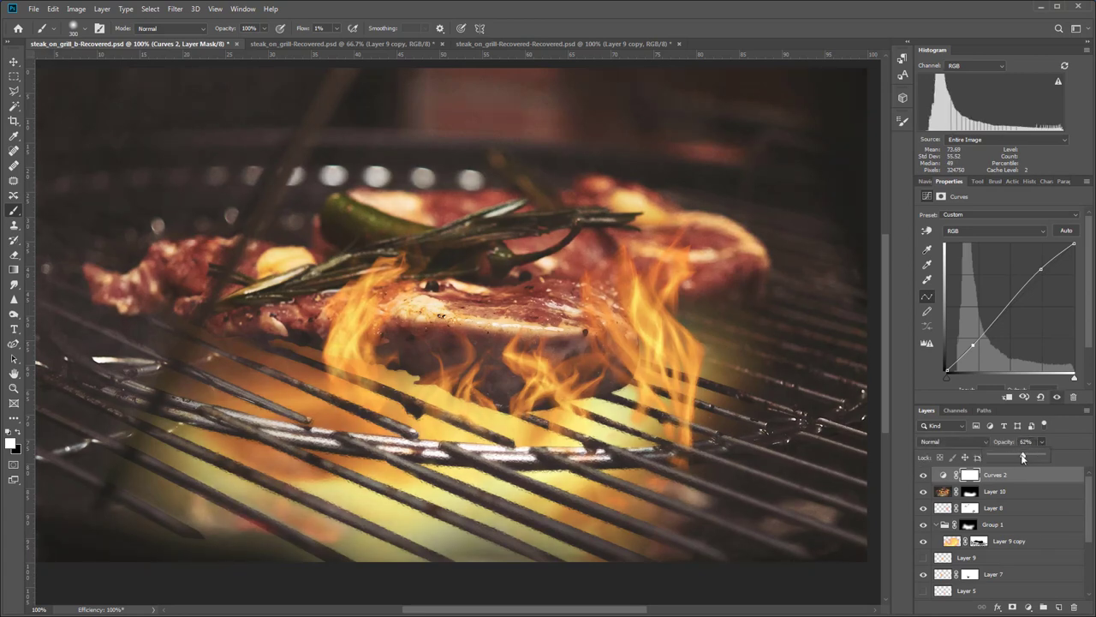
drag(1022, 458, 1024, 458)
click(934, 482)
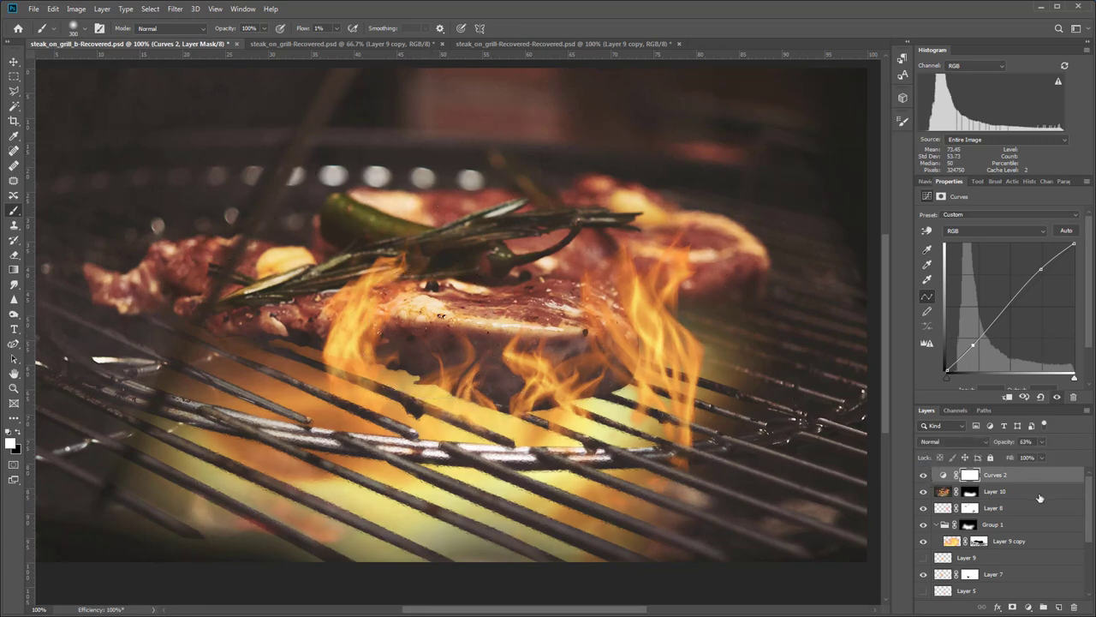
- Duplicate Layer 0 and move the copy to the top of the layer stack, above Curves 2
drag(1088, 512, 1088, 559)
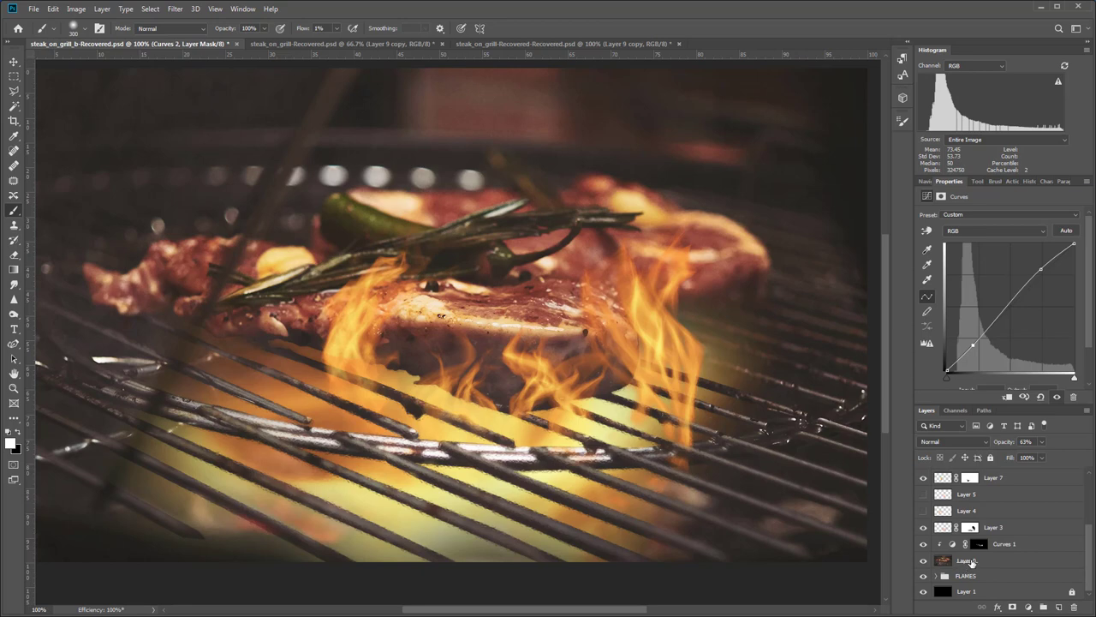
click(973, 561)
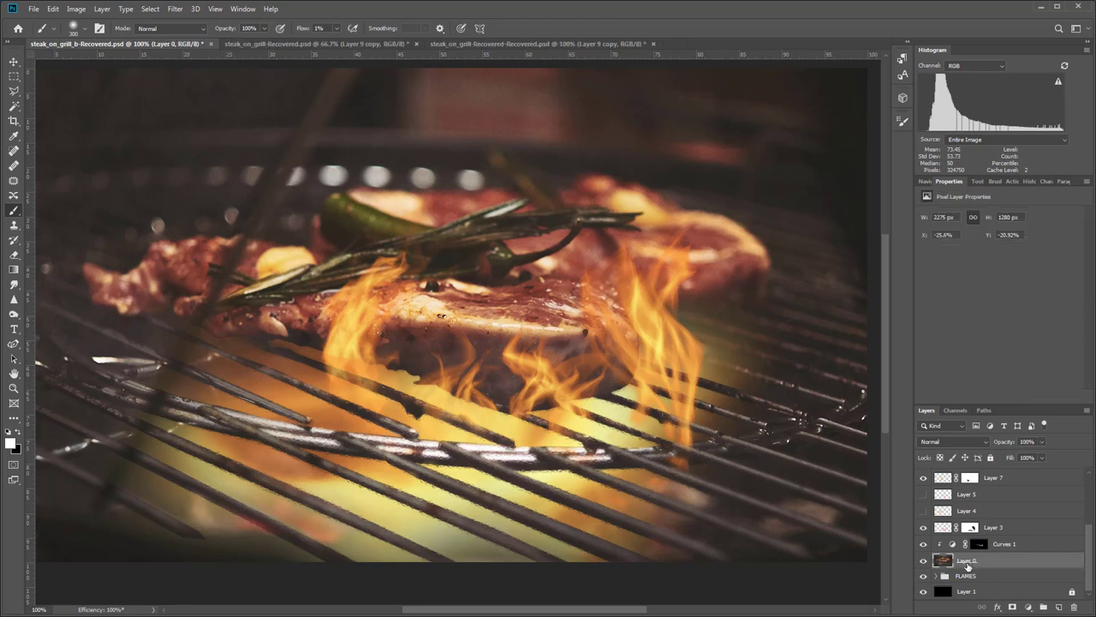
key(ctrl+j)
drag(975, 562, 956, 471)
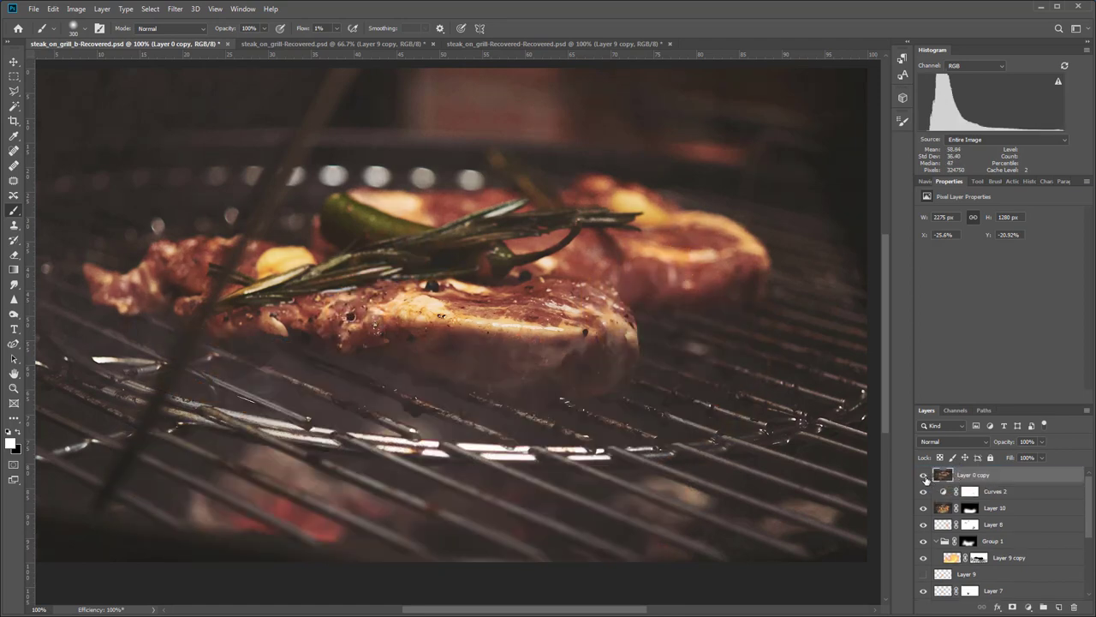
- Compare the original photo with the fire composite by toggling Layer 0 copy's visibility, and leave the copy hidden
click(924, 475)
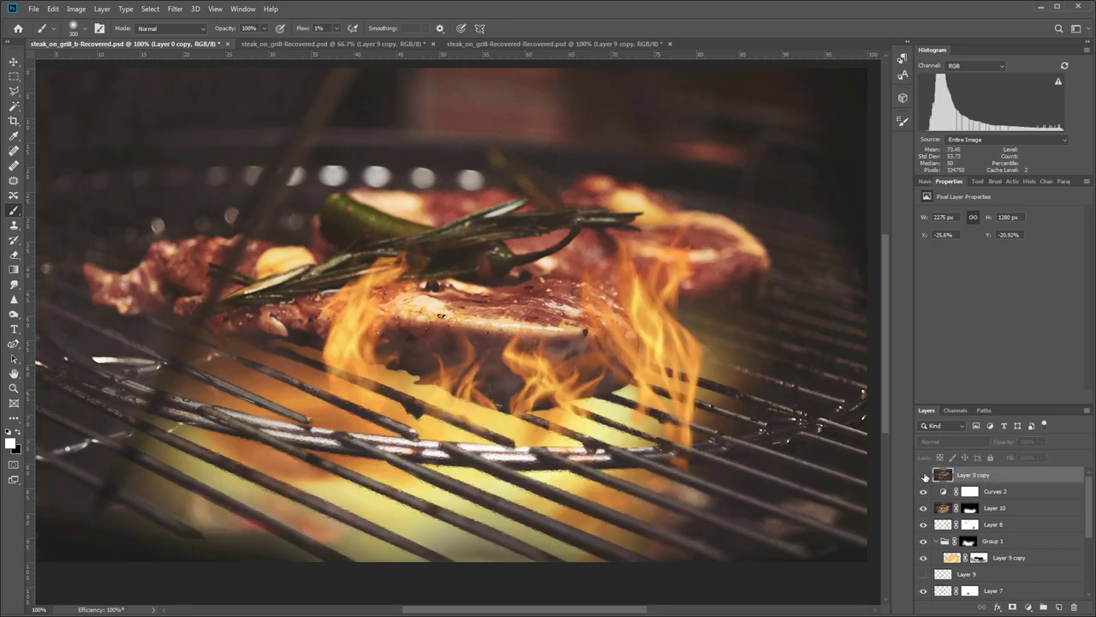
click(924, 475)
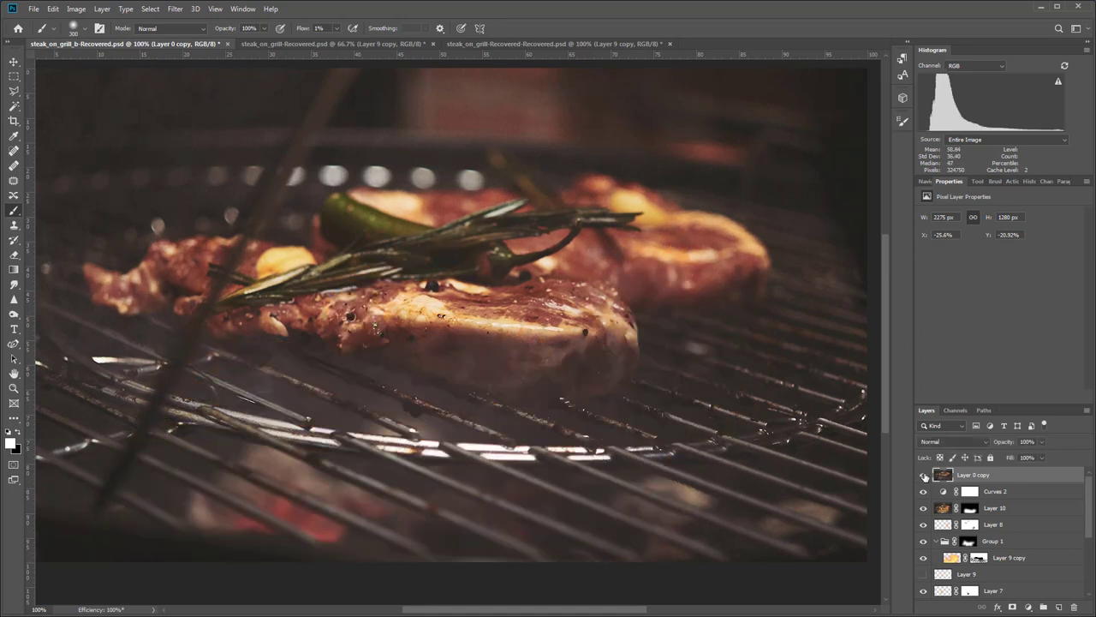
click(924, 475)
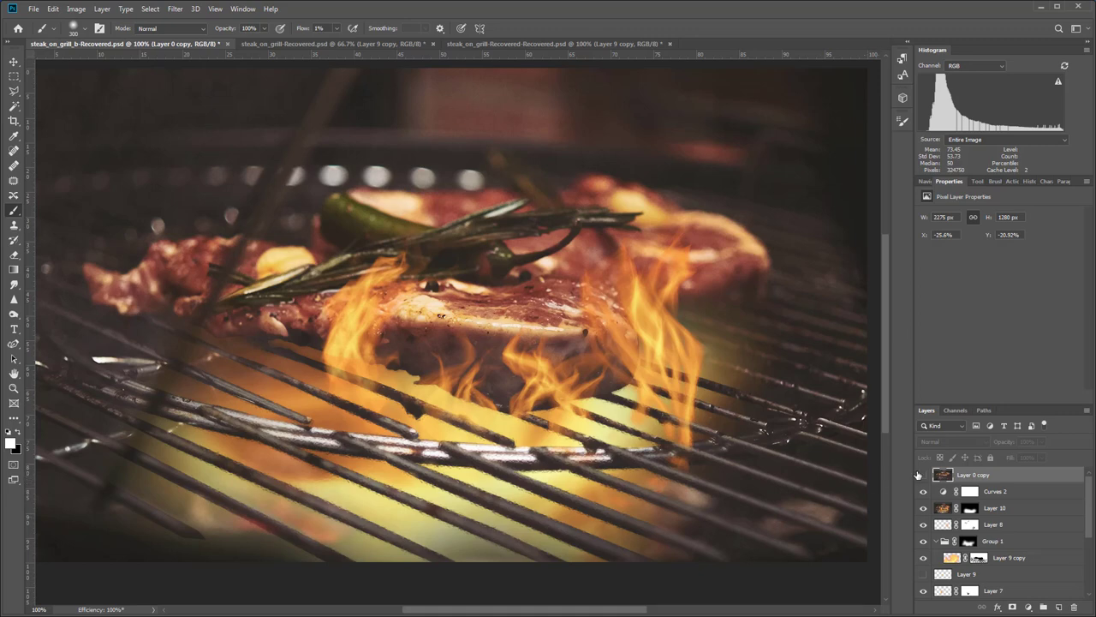
click(923, 475)
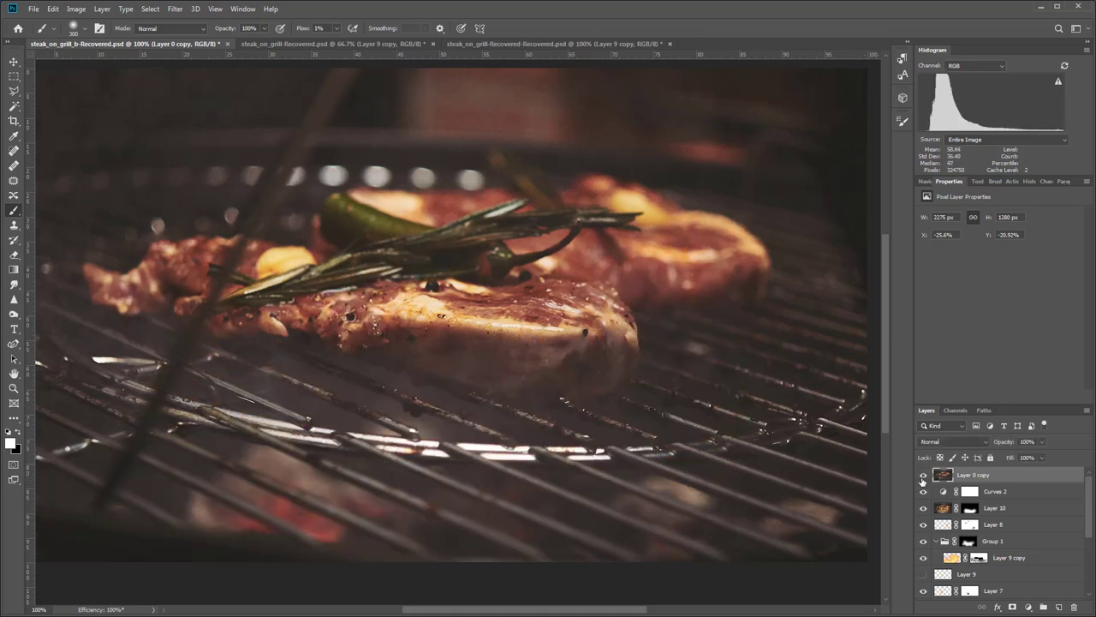
click(923, 474)
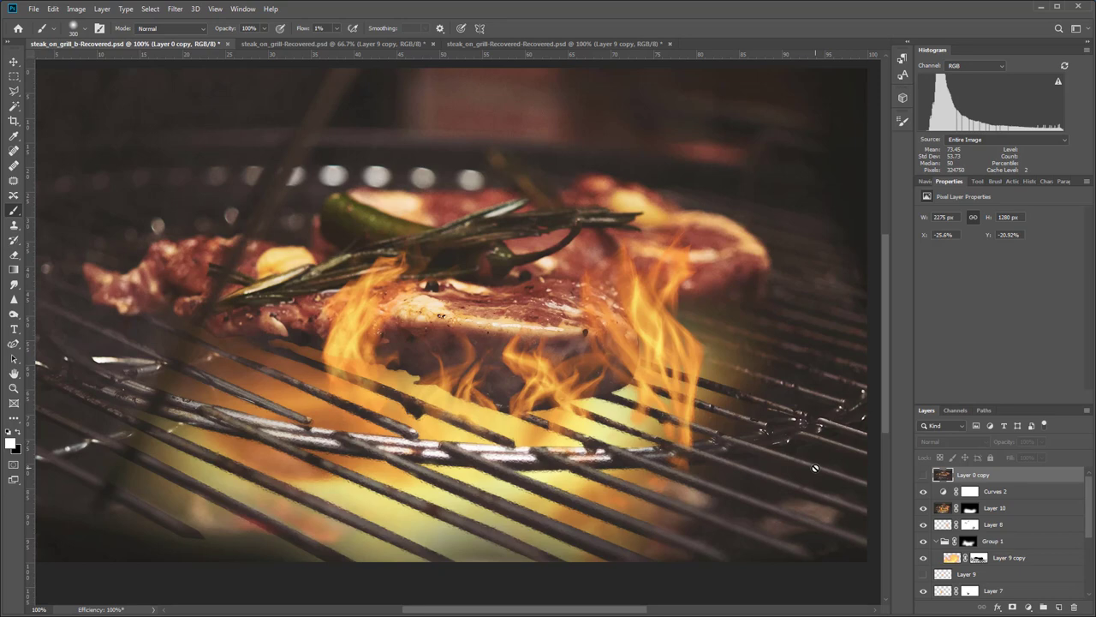
click(176, 8)
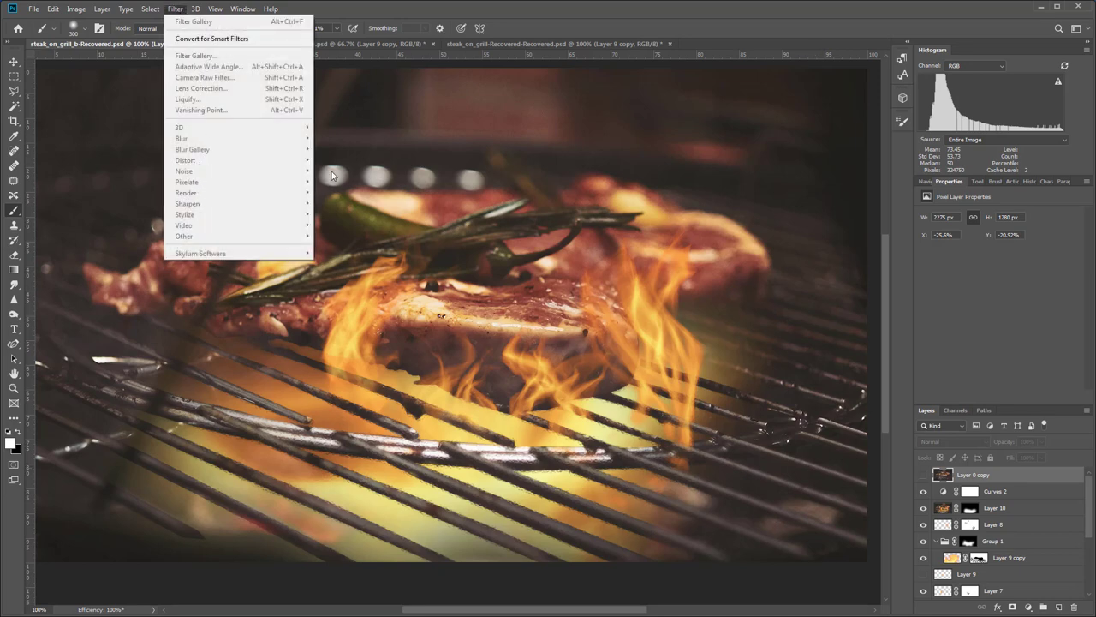
click(711, 28)
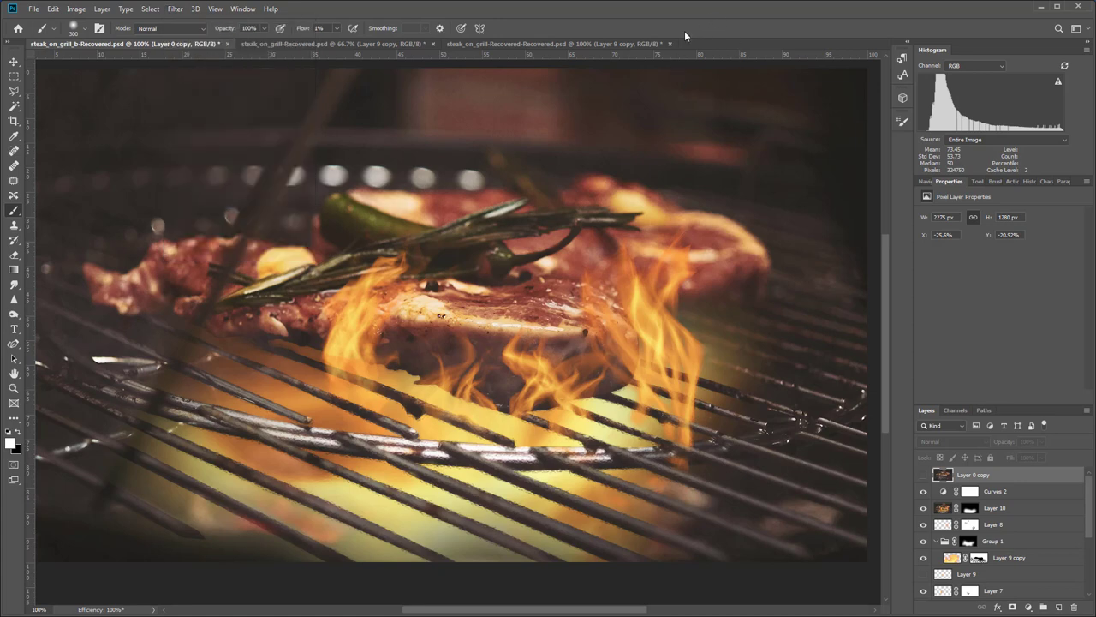